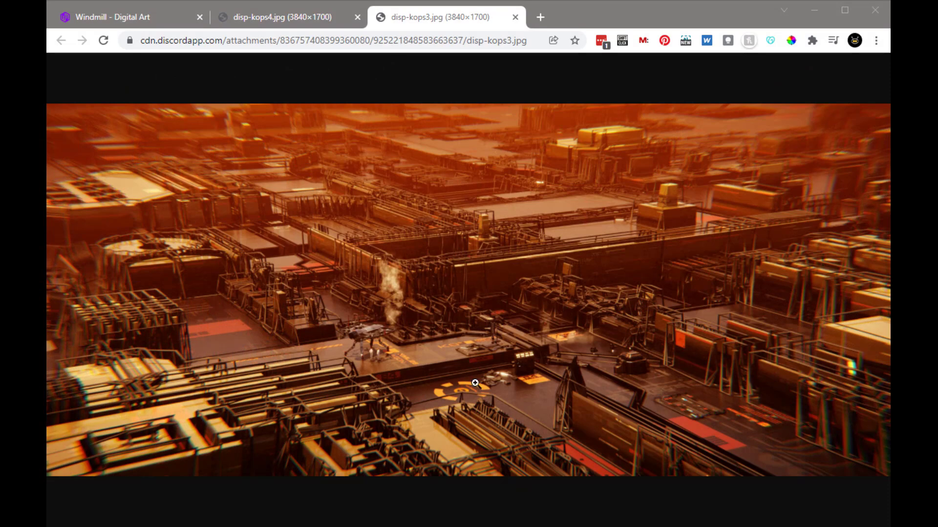
# - Examine the drone and landing pad up close in the blue disp-kops4.jpg render
pyautogui.click(286, 18)
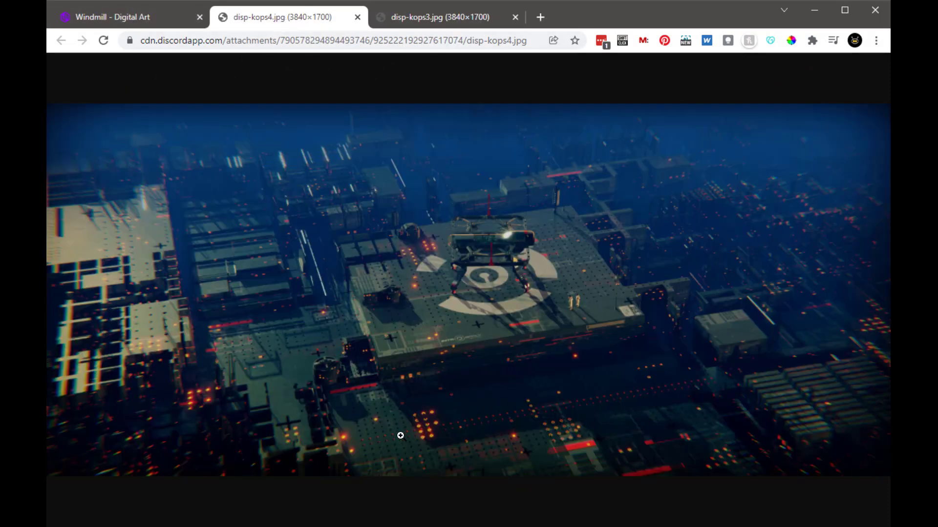
pyautogui.click(486, 248)
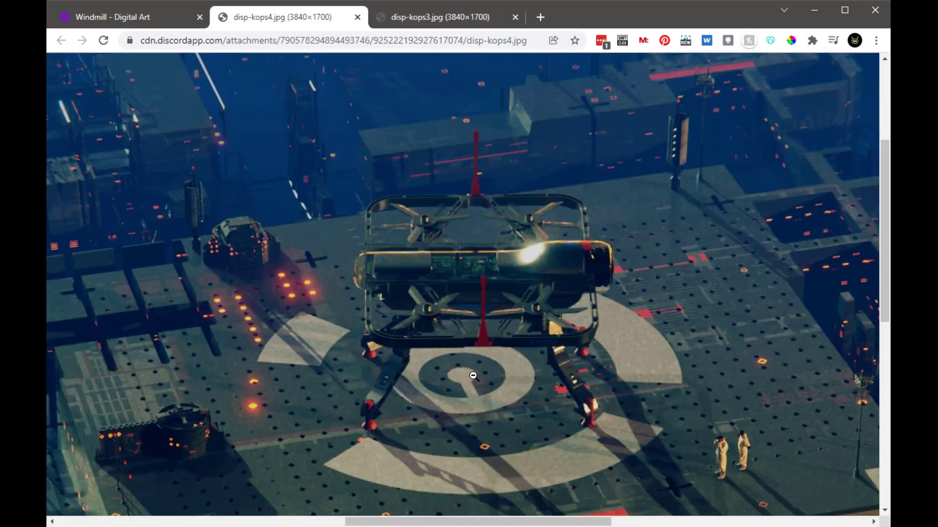
pyautogui.moveTo(884, 262); pyautogui.dragTo(884, 332)
pyautogui.moveTo(547, 522); pyautogui.dragTo(556, 488)
pyautogui.moveTo(884, 283); pyautogui.dragTo(877, 252)
# - Examine the drone and platform details in the orange disp-kops3.jpg render and compare it with the blue render
pyautogui.click(406, 19)
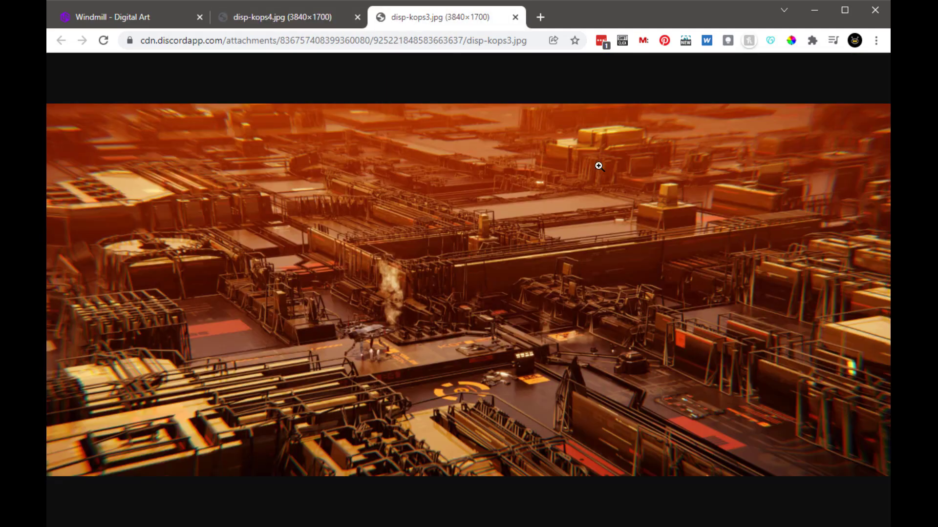
pyautogui.click(391, 330)
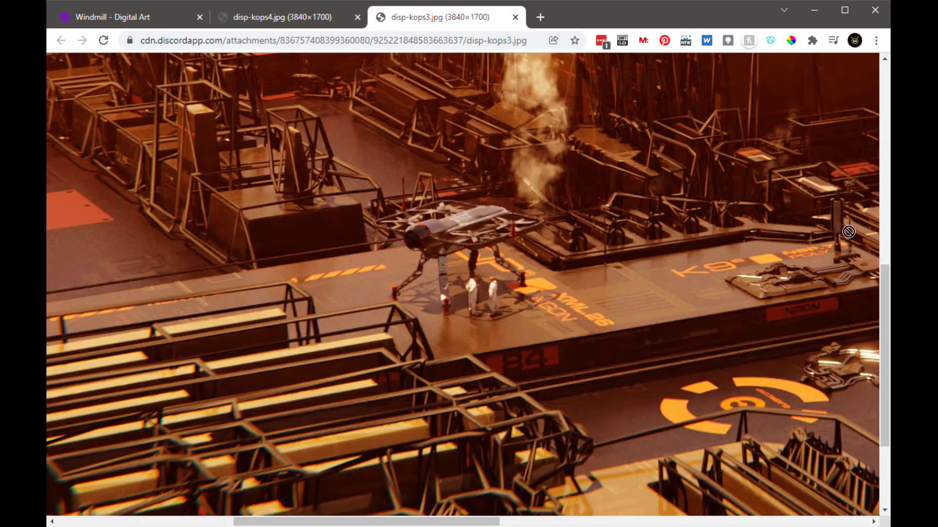
pyautogui.moveTo(881, 295); pyautogui.dragTo(882, 327)
pyautogui.click(715, 317)
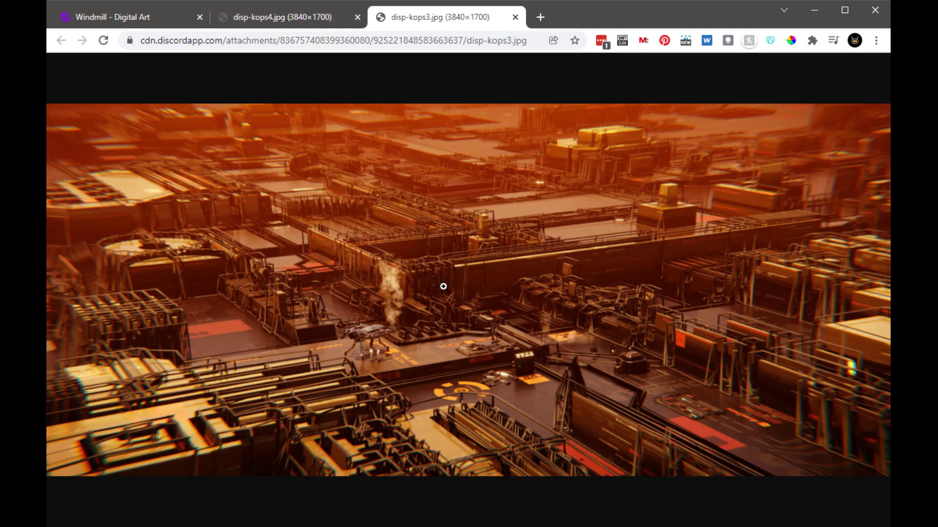
pyautogui.hotkey('ctrl', 'shift', 'Tab')
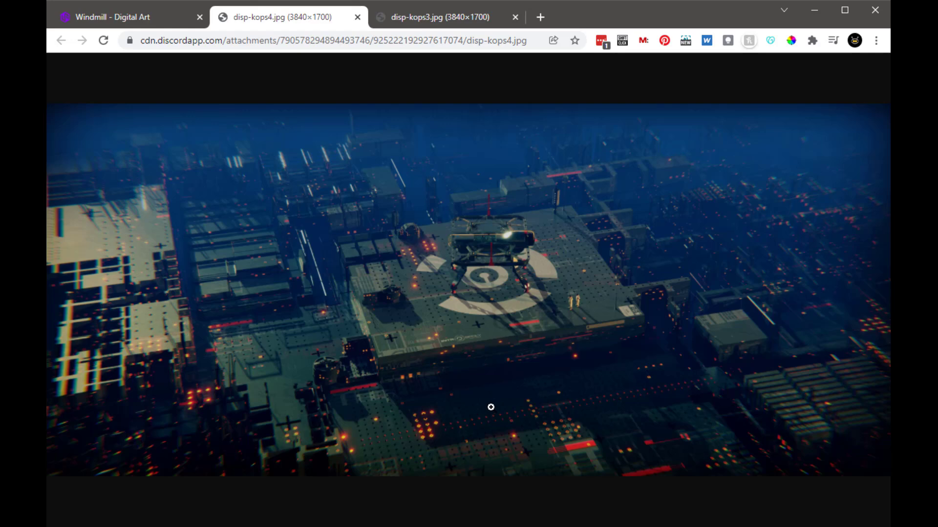
pyautogui.click(458, 10)
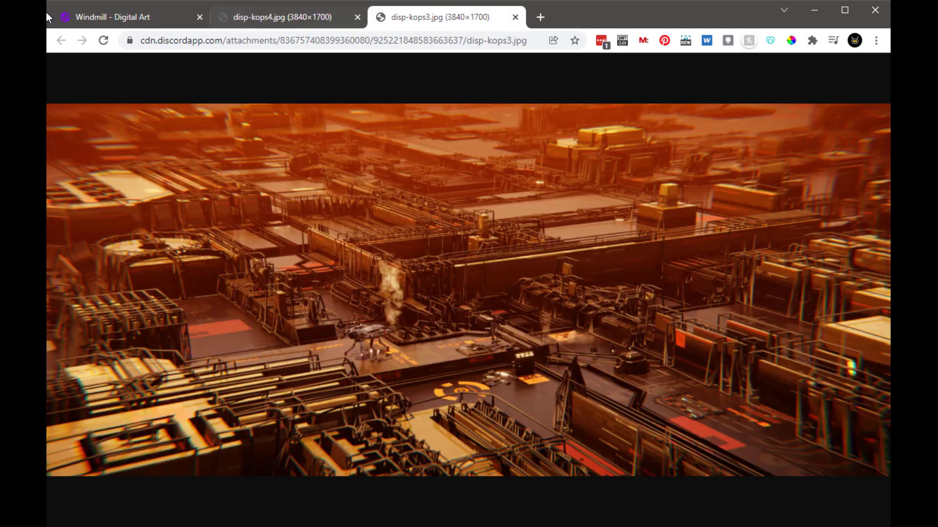
# - Review the JSplacement product page on windmillart.net, including its downloads, features, support options and FAQ
pyautogui.click(116, 17)
pyautogui.scroll(-6, 583, 328)
pyautogui.scroll(5, 586, 320)
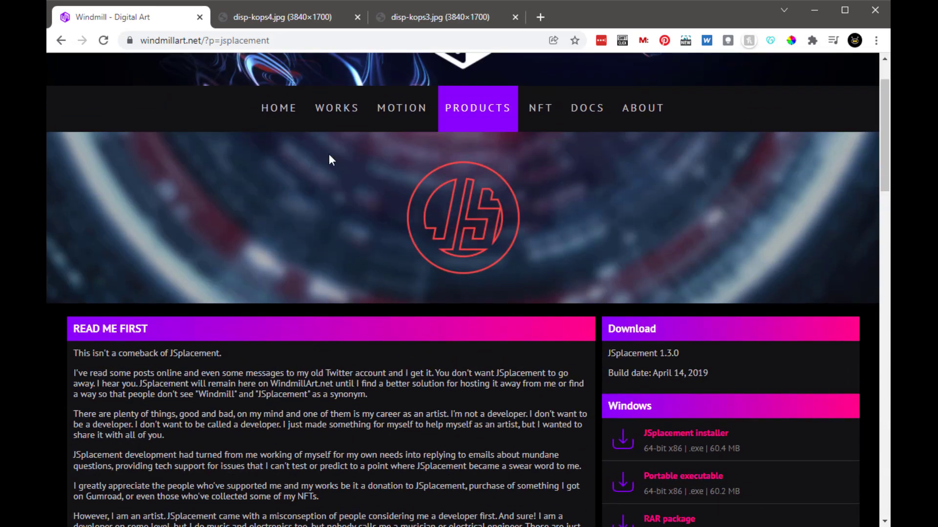
pyautogui.scroll(-3, 625, 415)
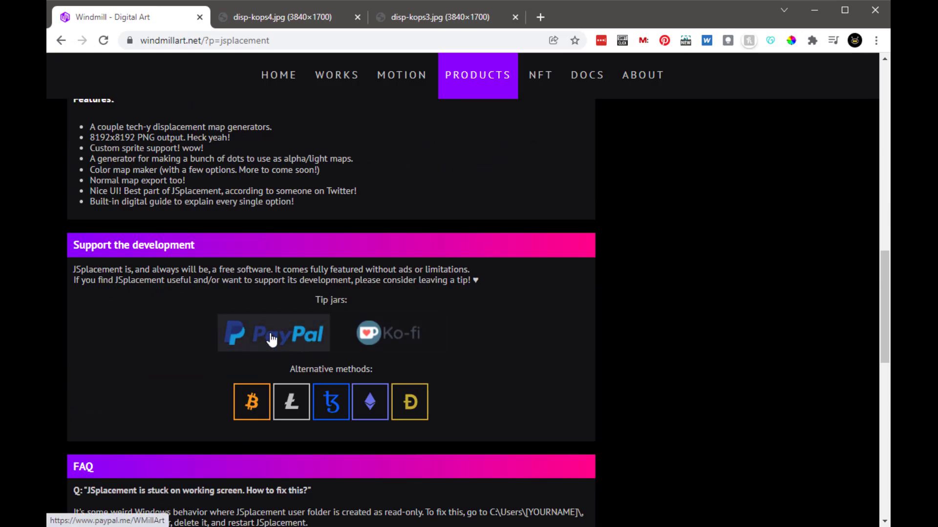
pyautogui.scroll(-5, 662, 388)
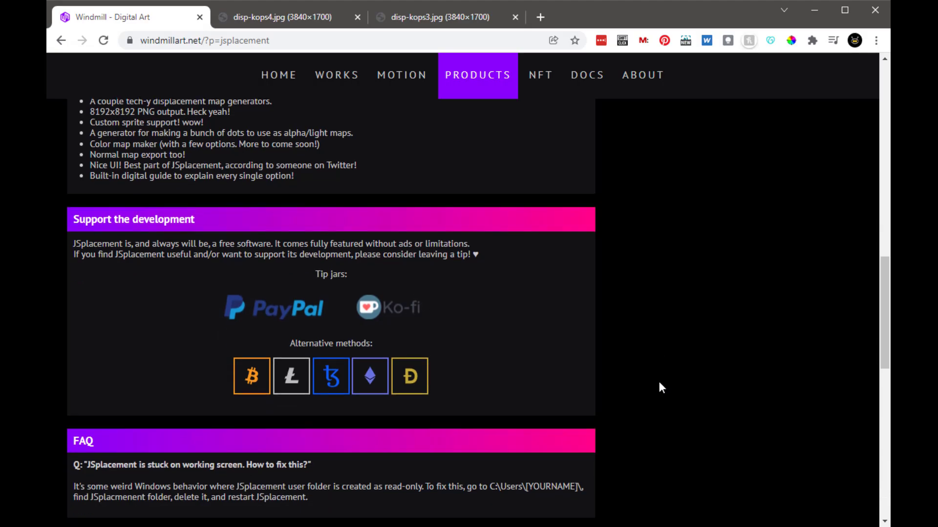
pyautogui.scroll(4, 659, 382)
pyautogui.scroll(12, 655, 374)
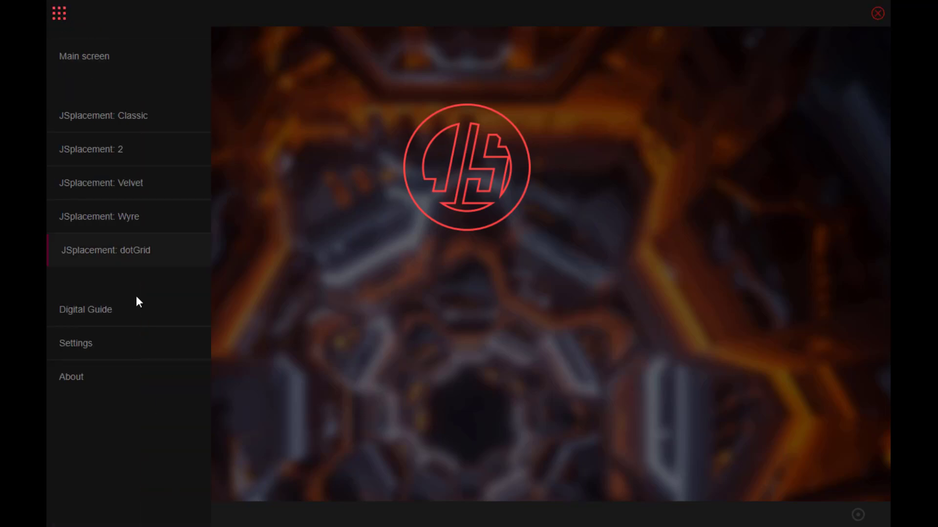
# - In JSplacement 2, generate a Crap Pack displacement map with sprite scaling 95 and save its height map as a PNG
pyautogui.click(95, 154)
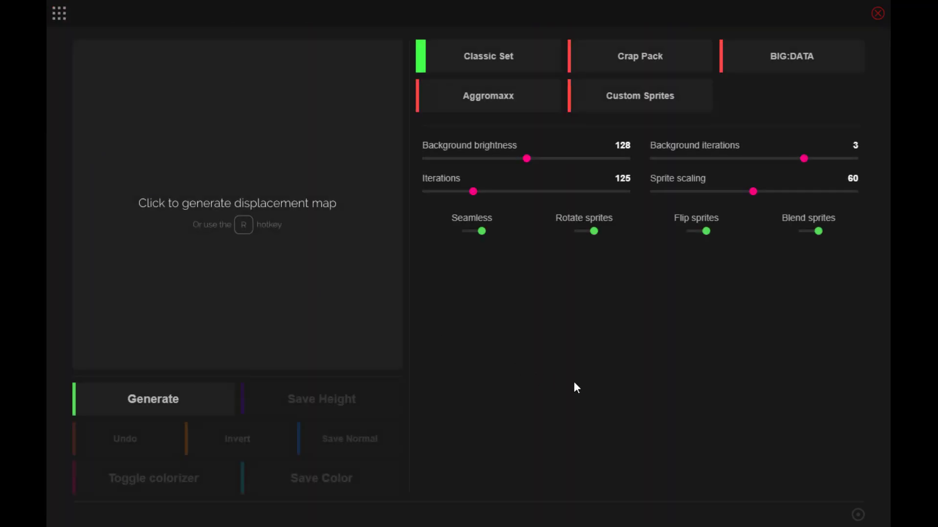
pyautogui.click(640, 62)
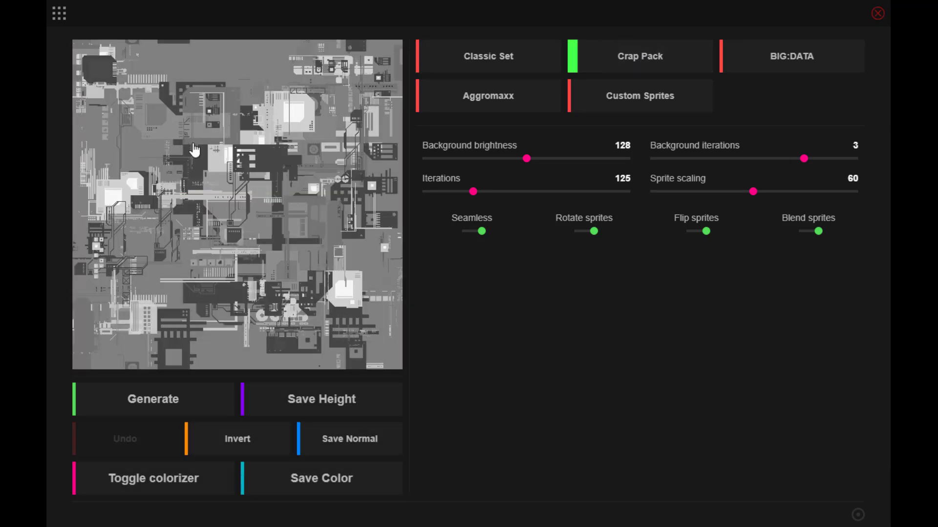
pyautogui.click(226, 207)
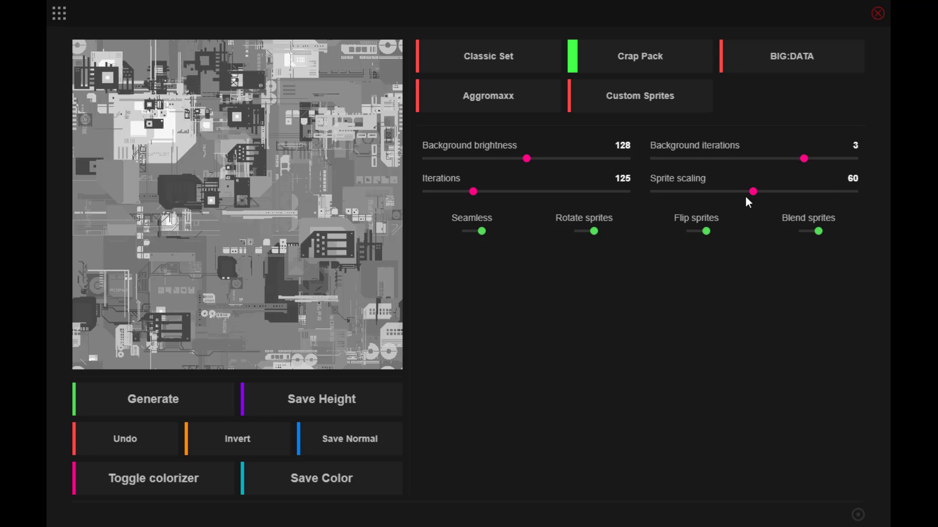
pyautogui.moveTo(753, 194); pyautogui.dragTo(813, 202)
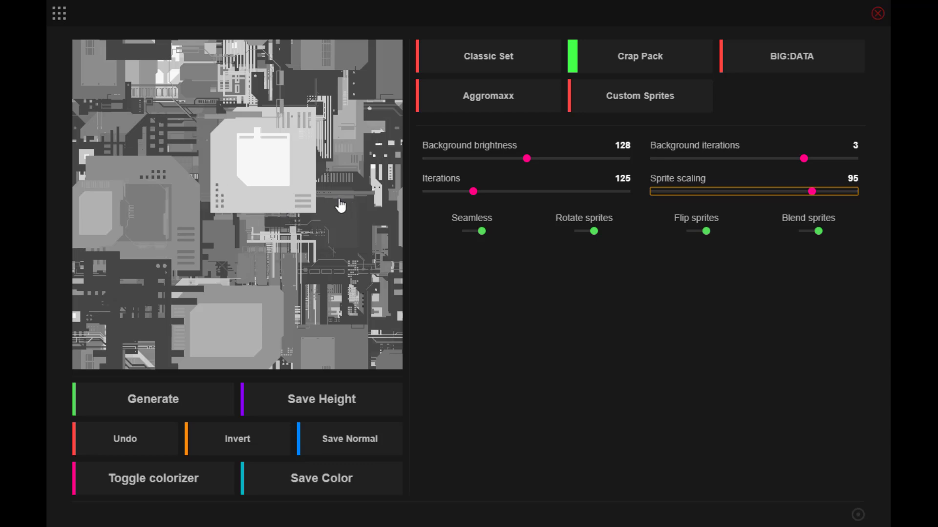
pyautogui.click(323, 409)
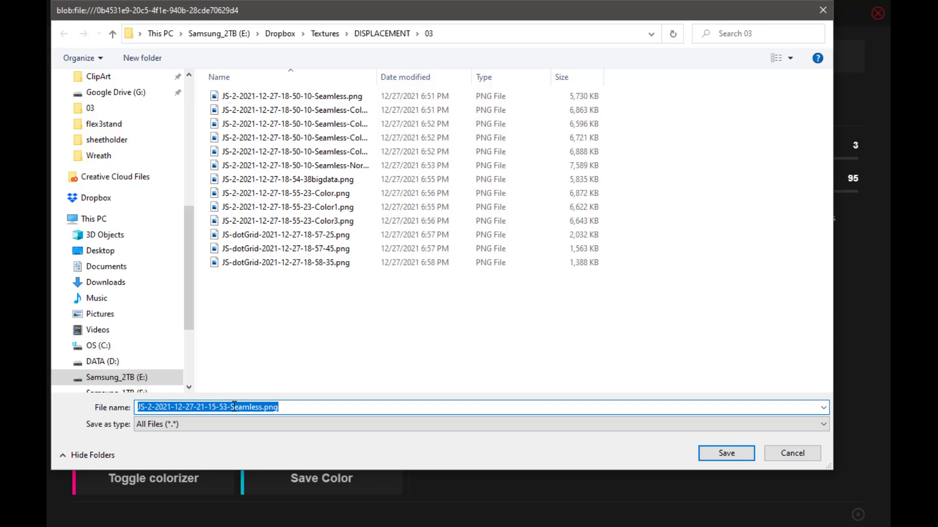
pyautogui.click(726, 453)
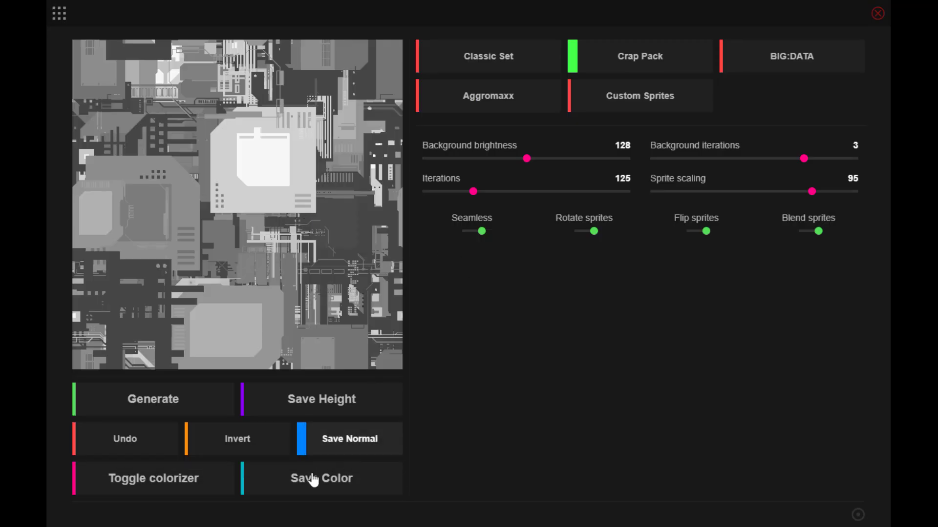
# - Colorize the generated map with the dark navy, grey and red palette and save the color map
pyautogui.click(140, 486)
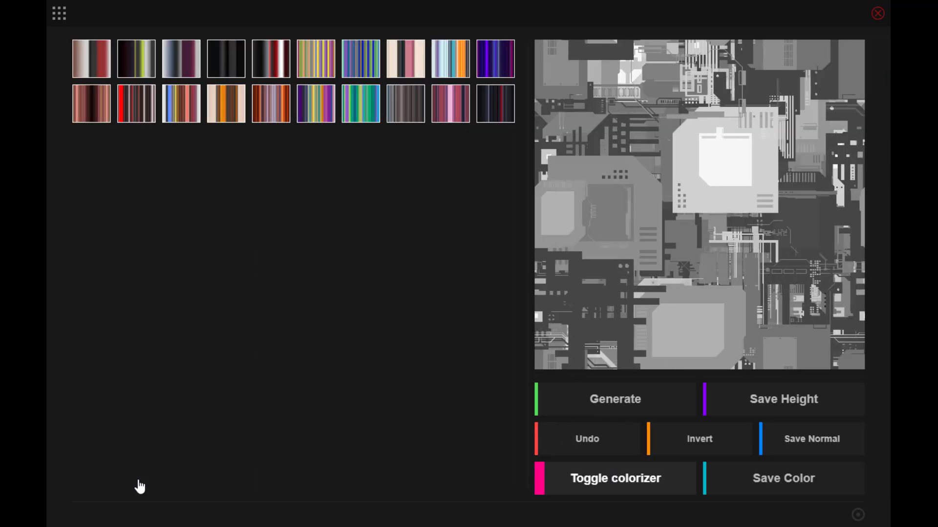
pyautogui.click(234, 64)
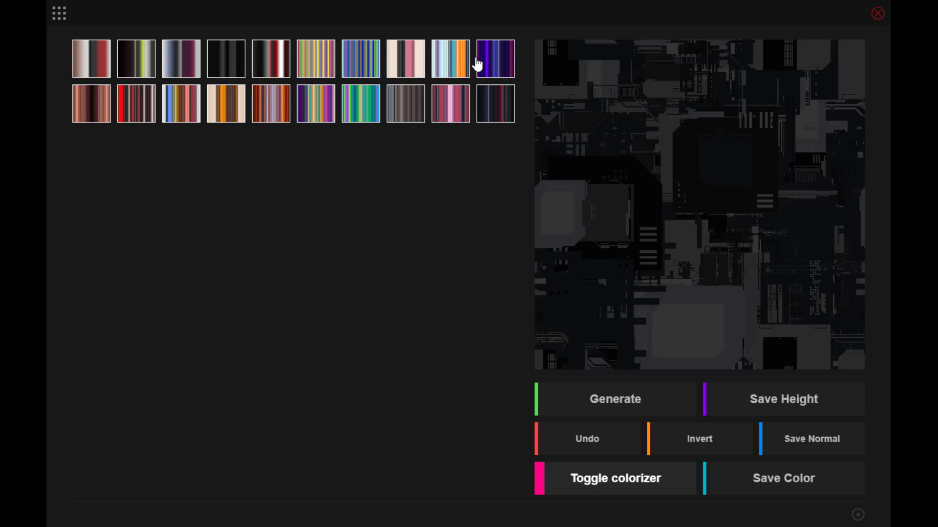
pyautogui.click(498, 65)
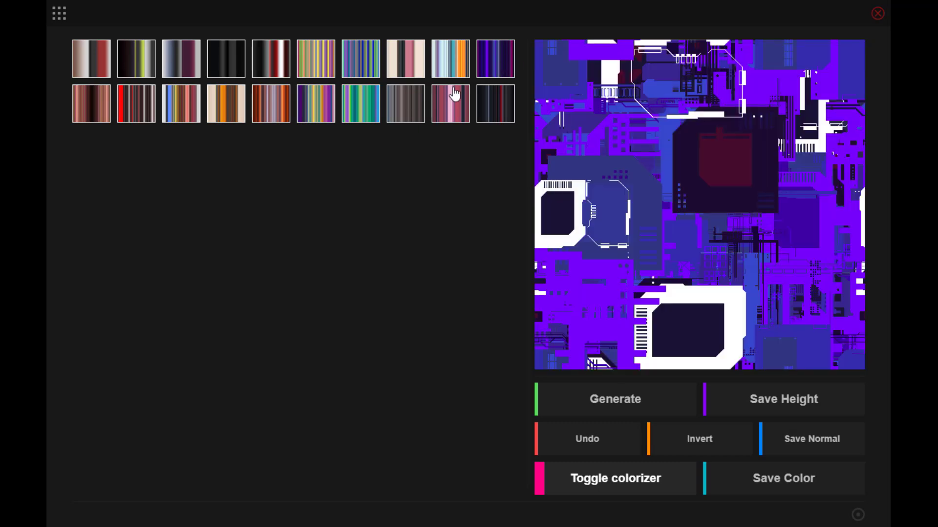
pyautogui.click(497, 105)
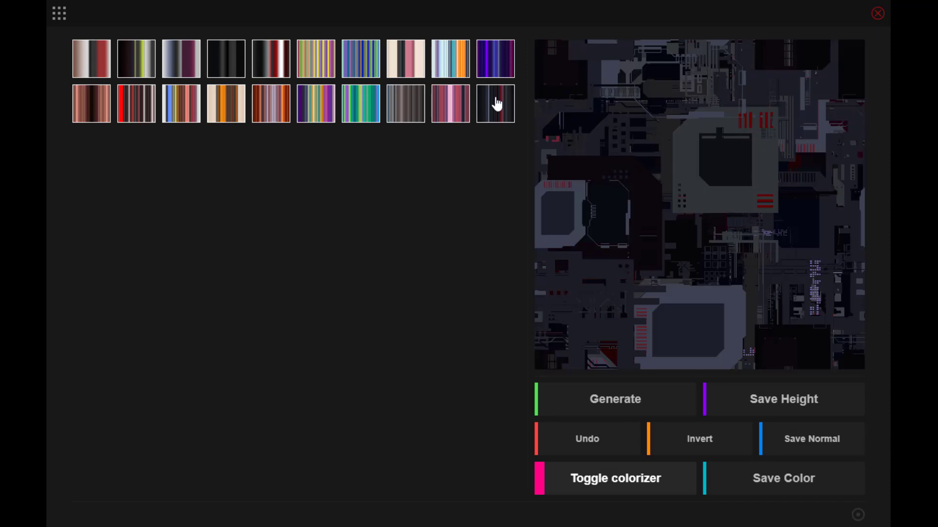
pyautogui.click(765, 480)
pyautogui.click(742, 454)
# - Preview several other color palettes on the map and settle on the black, grey and lime-green one
pyautogui.click(223, 65)
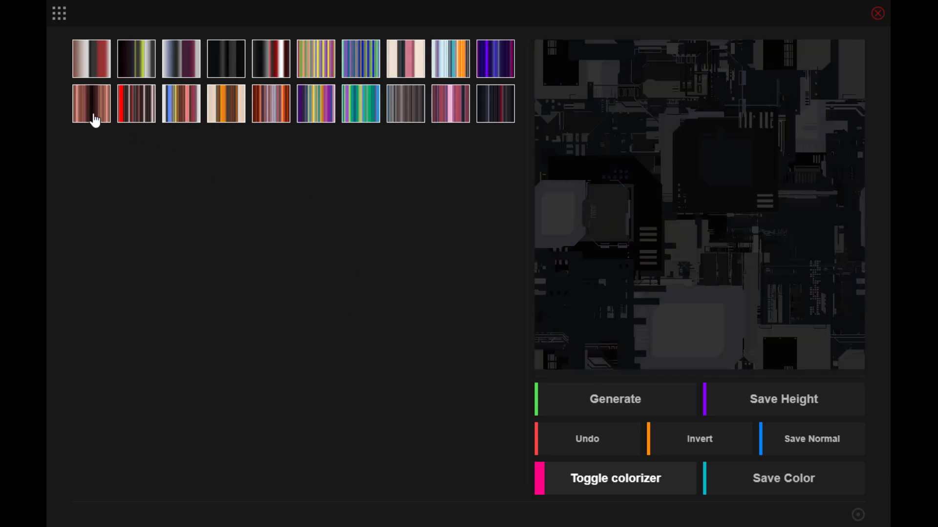
pyautogui.click(494, 61)
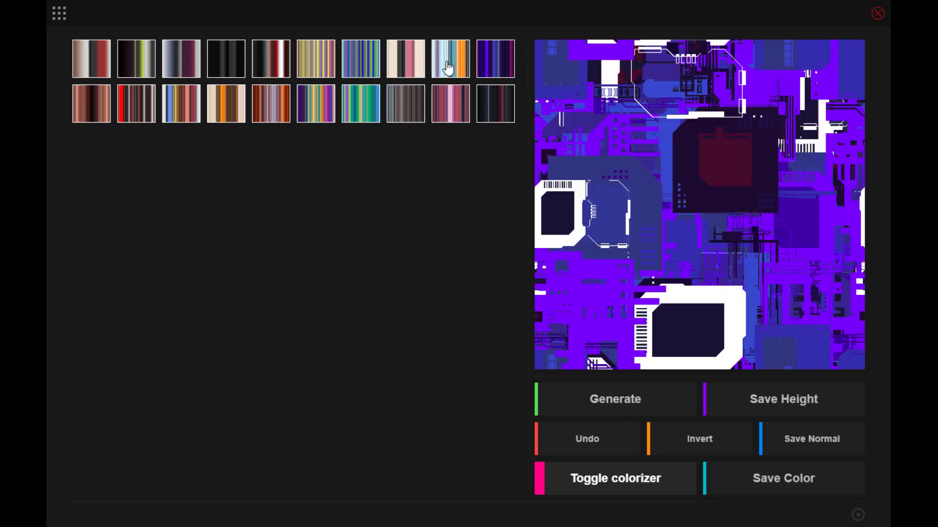
pyautogui.click(352, 111)
pyautogui.click(322, 115)
pyautogui.click(367, 116)
pyautogui.click(149, 117)
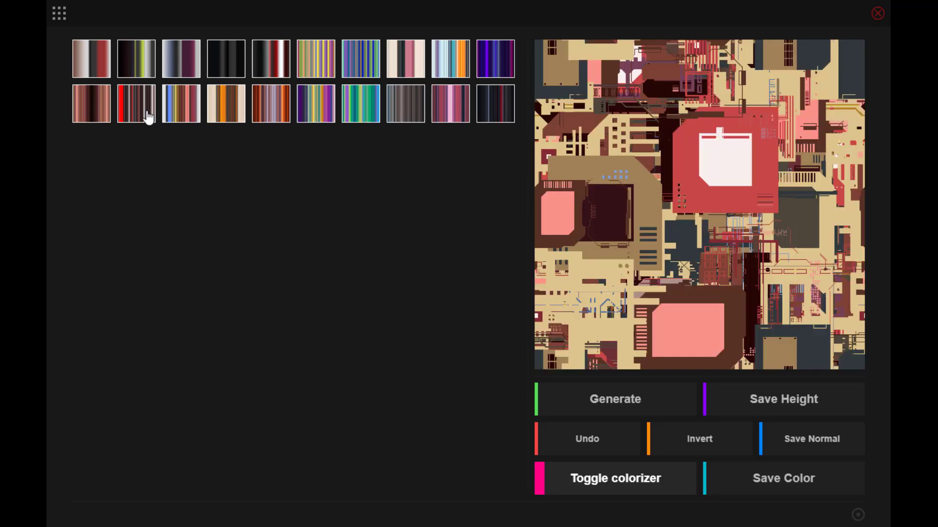
pyautogui.click(142, 65)
pyautogui.moveTo(717, 135)
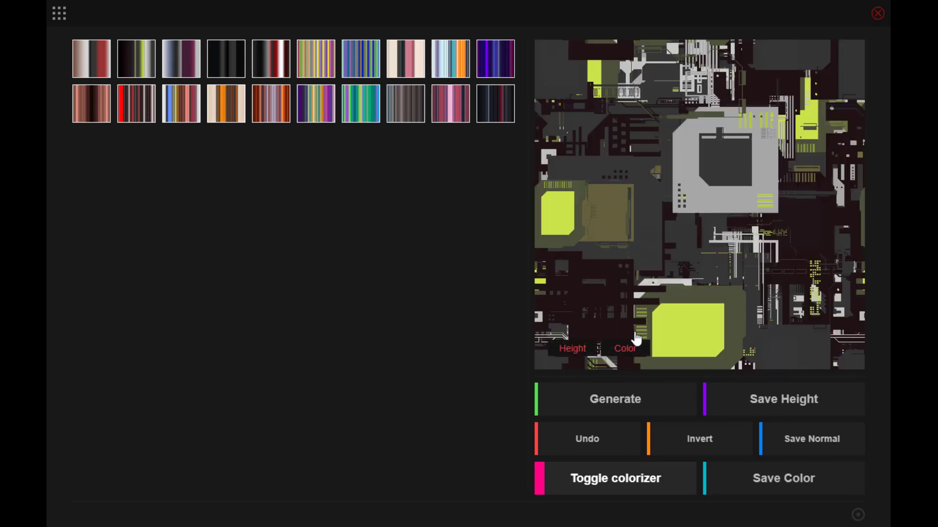
pyautogui.click(790, 489)
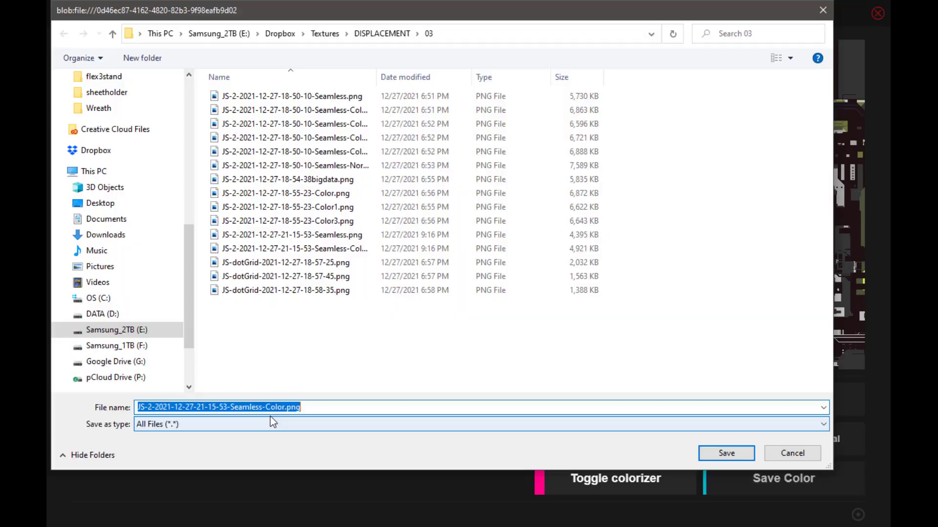
pyautogui.click(285, 408)
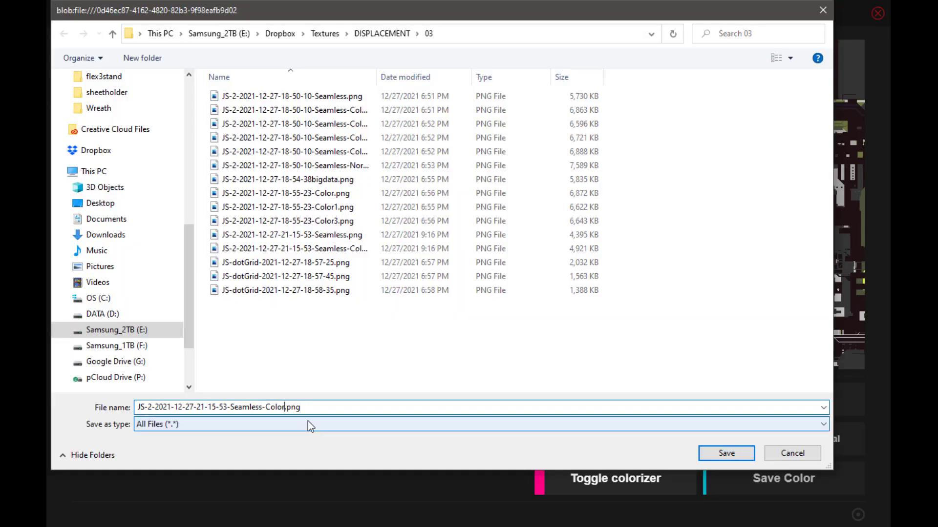
pyautogui.write('2')
pyautogui.click(737, 453)
# - Leave the colorizer and generate a new displacement map with the BIG:DATA sprite set
pyautogui.click(618, 479)
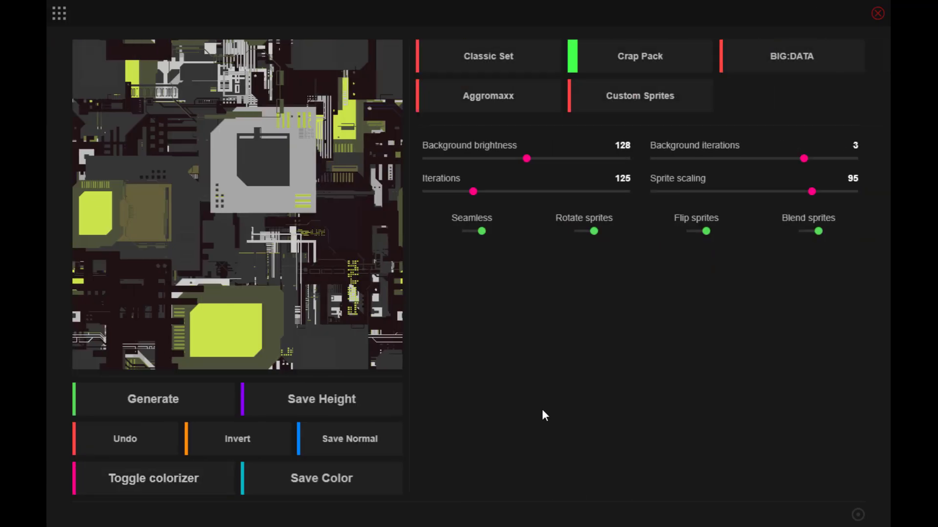
pyautogui.moveTo(193, 171)
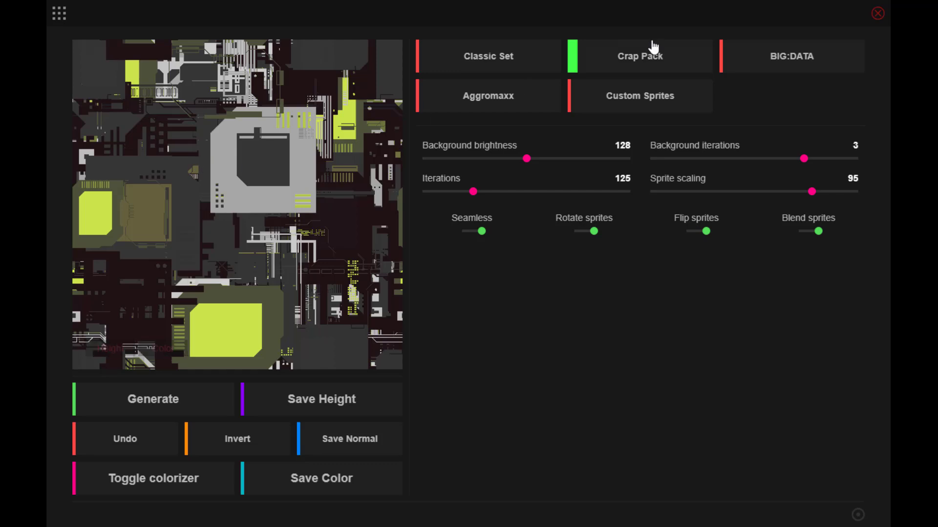
pyautogui.click(792, 60)
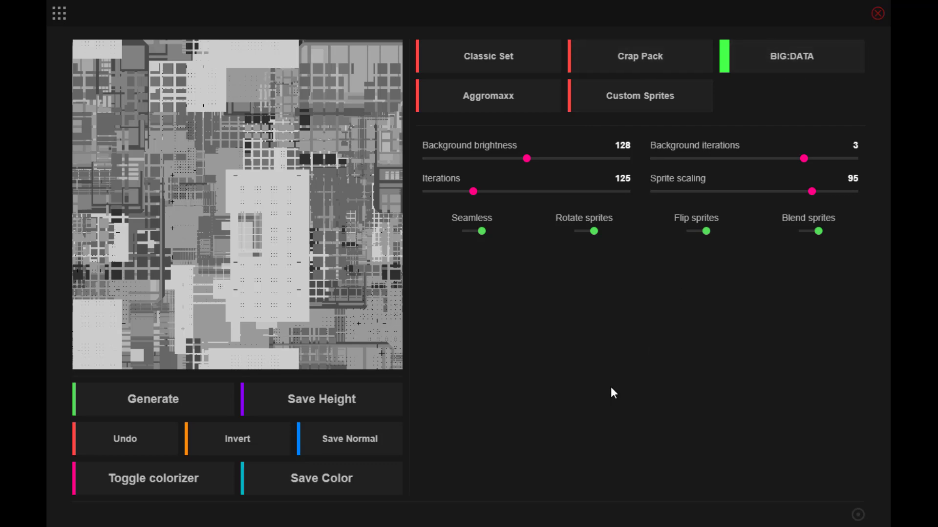
# - In JSplacement dotGrid, disable the outlined square, circle and diamond dot shapes and generate a dot map at scale 13
pyautogui.click(59, 13)
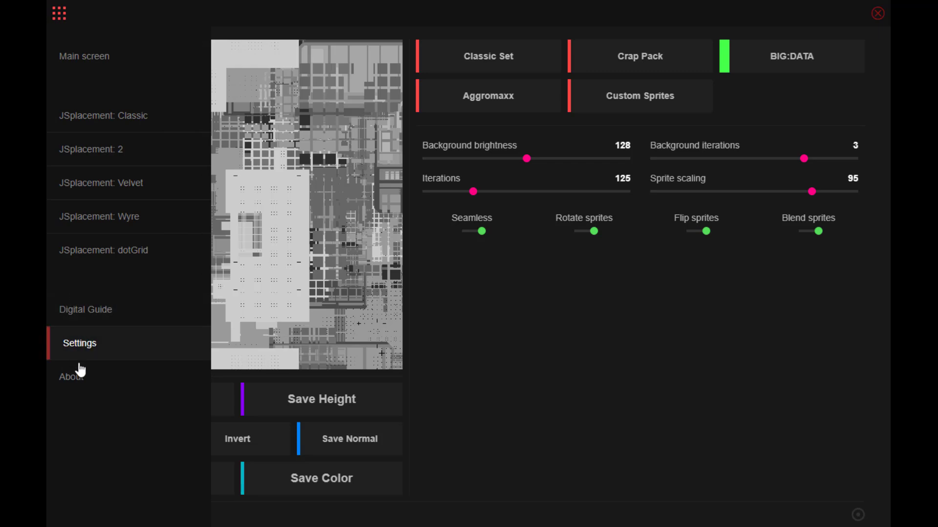
pyautogui.click(114, 263)
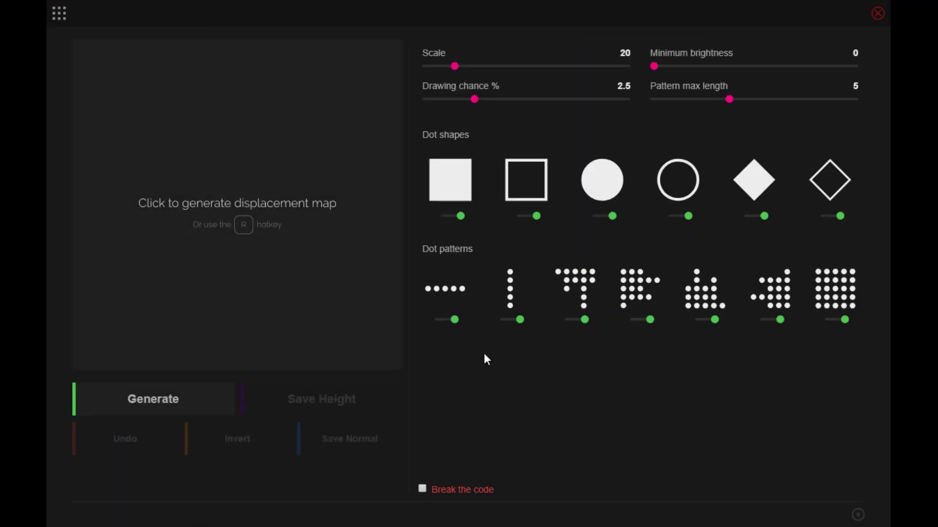
pyautogui.click(528, 217)
pyautogui.click(680, 215)
pyautogui.click(830, 217)
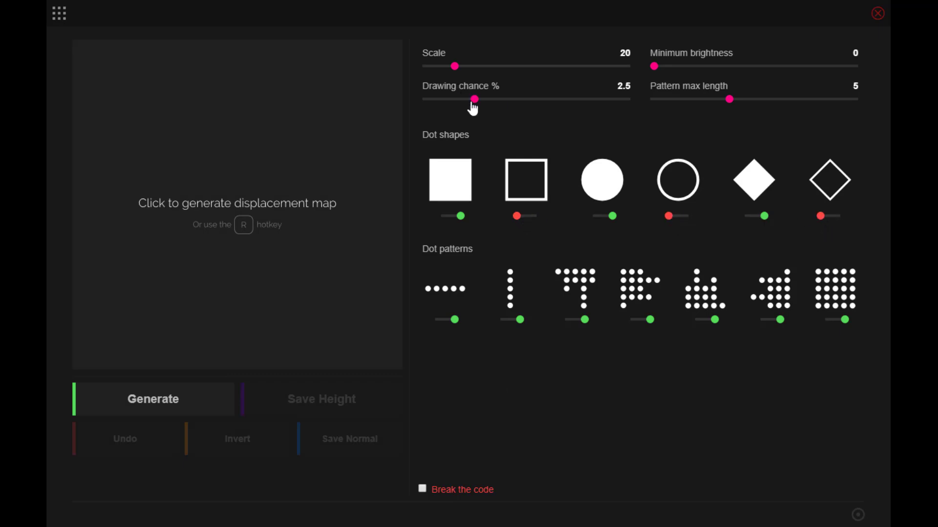
pyautogui.click(225, 209)
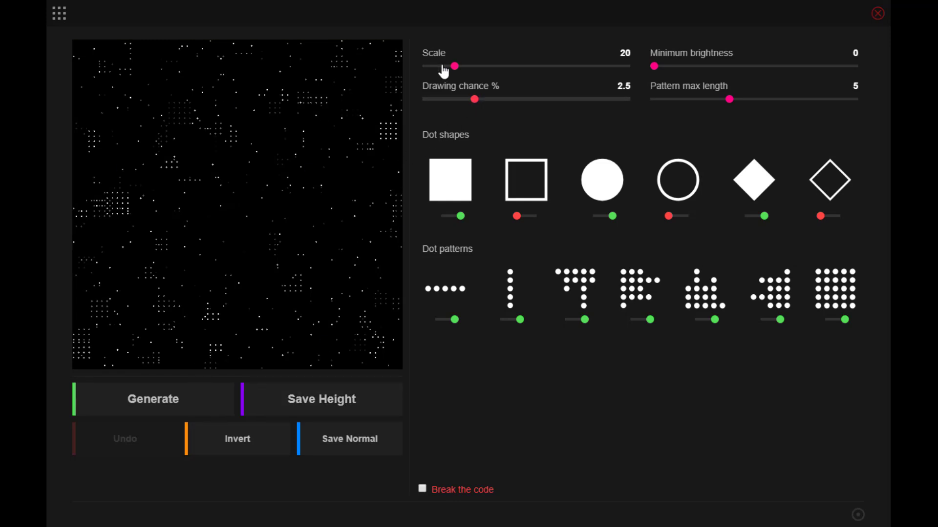
pyautogui.moveTo(451, 67); pyautogui.dragTo(438, 73)
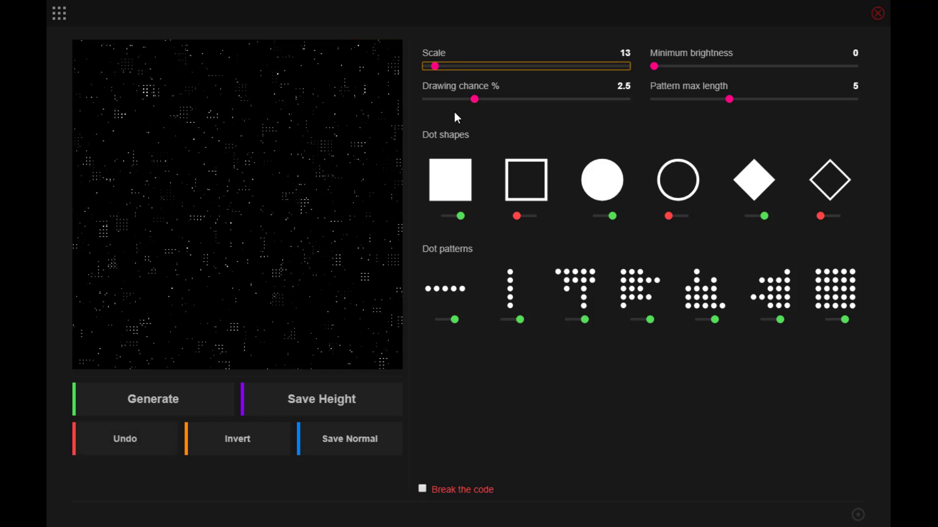
pyautogui.moveTo(475, 104); pyautogui.dragTo(445, 108)
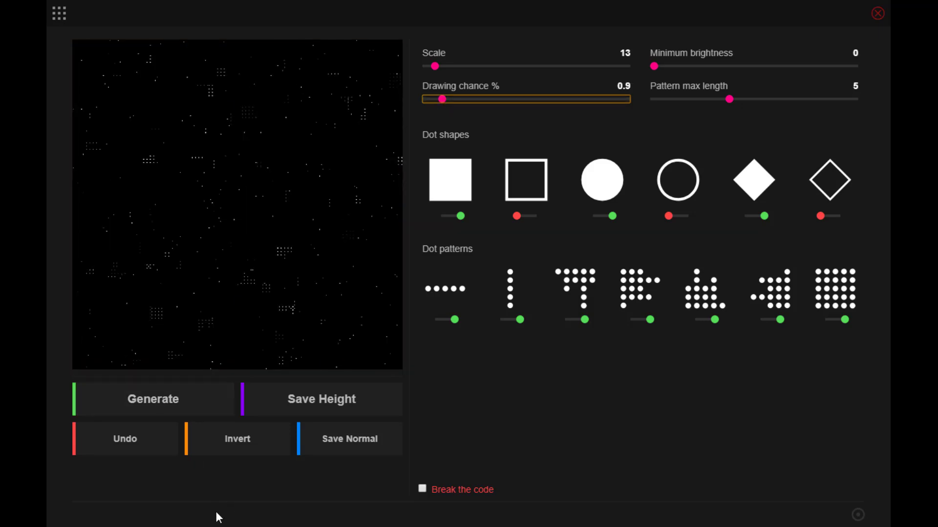
pyautogui.click(314, 409)
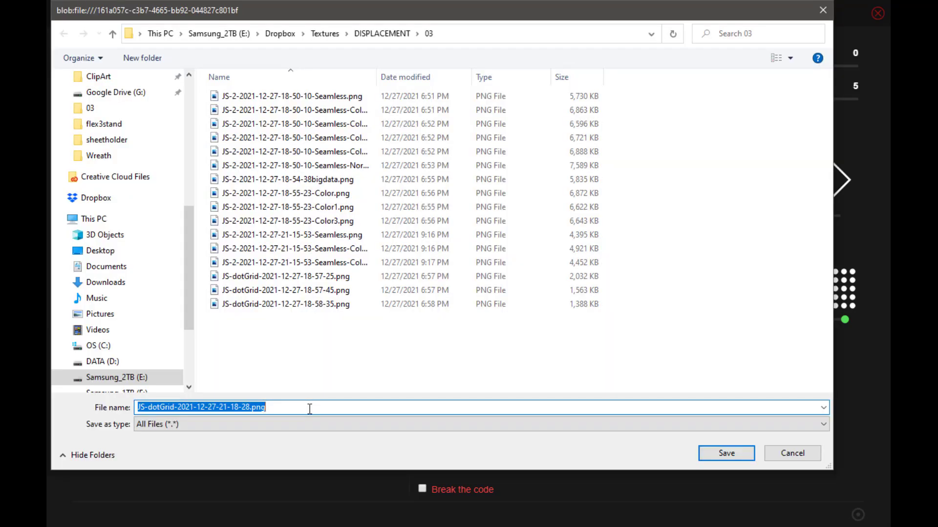
pyautogui.click(725, 453)
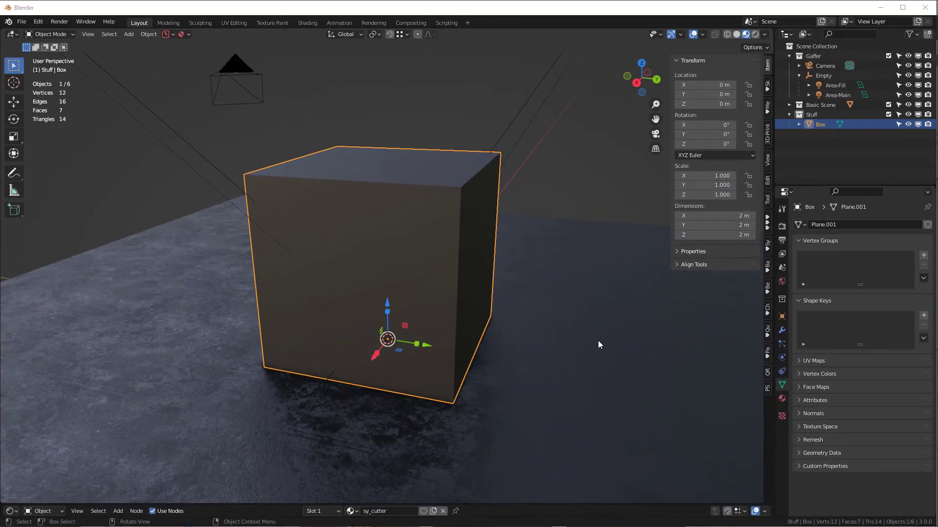
# - Switch to Blender and delete every object in the scene, including the box, floor plane, camera and lights
pyautogui.click(599, 341)
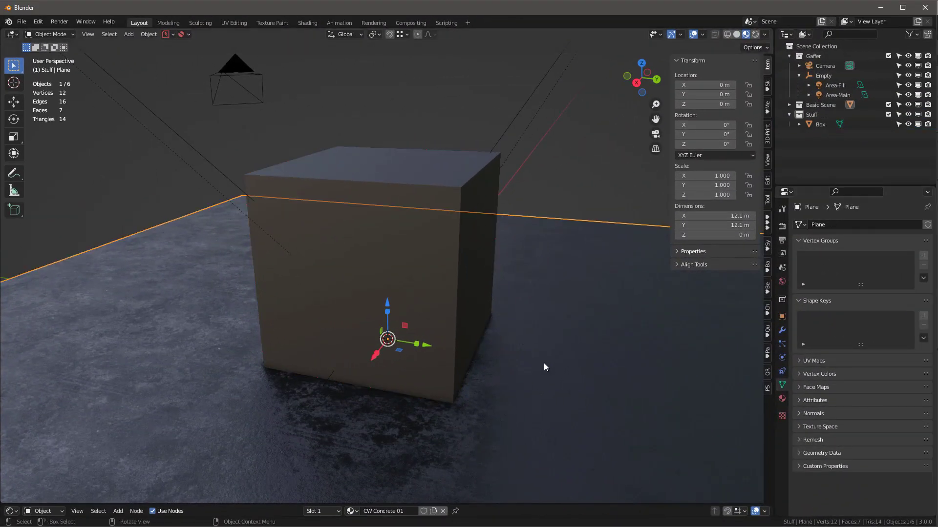
pyautogui.press('a')
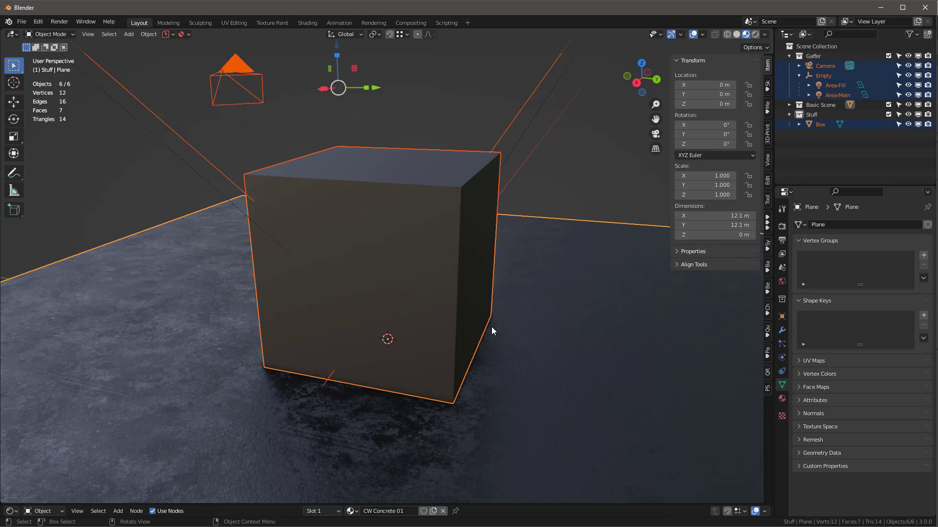
pyautogui.press('x')
pyautogui.click(491, 330)
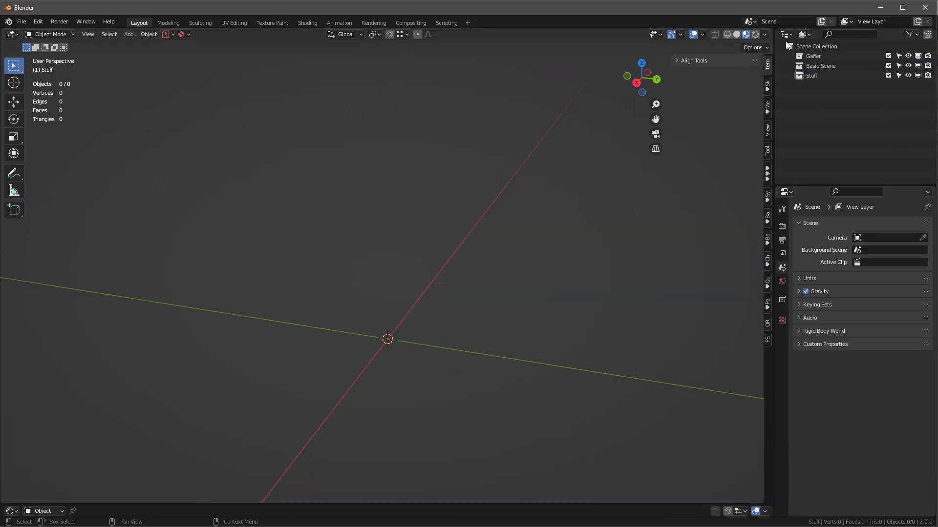
# - Add a mesh plane at the world origin inside the Stuff collection
pyautogui.click(813, 75)
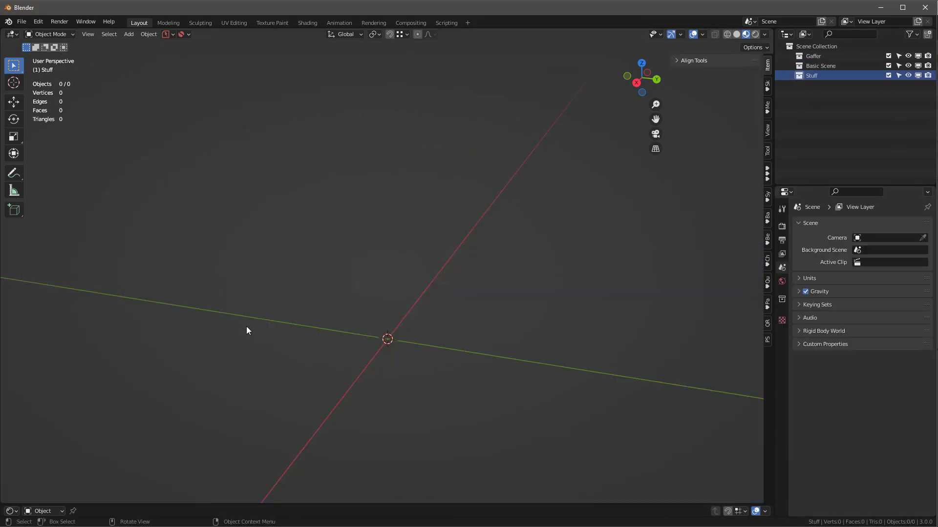
pyautogui.hotkey('shift', 'a')
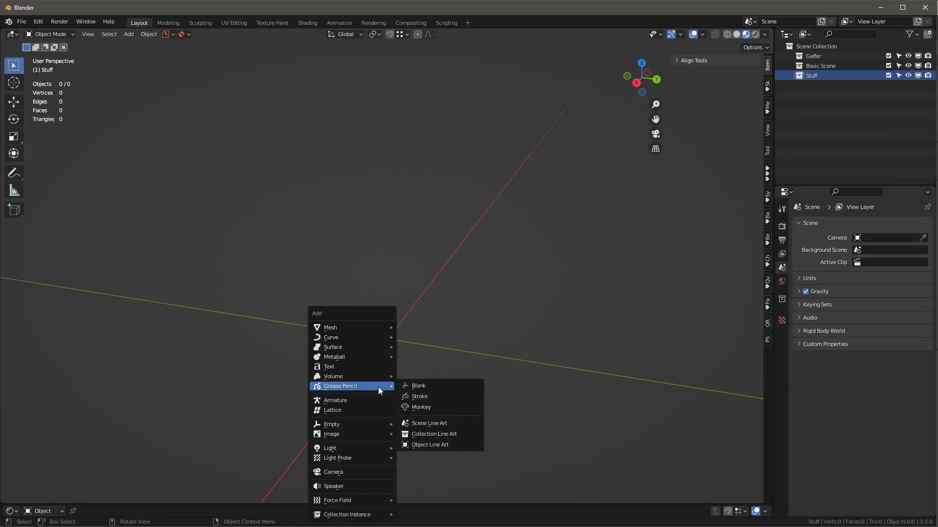
pyautogui.moveTo(358, 330)
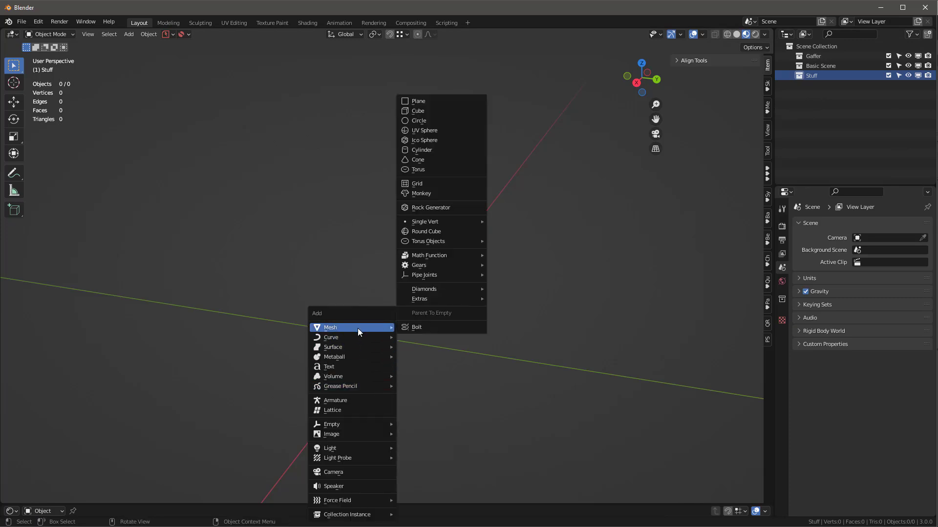
pyautogui.click(423, 101)
pyautogui.moveTo(365, 421); pyautogui.dragTo(387, 352, button='middle')
# - Add a Subdivision Surface modifier to the plane, set to Simple with 7 viewport levels
pyautogui.click(782, 330)
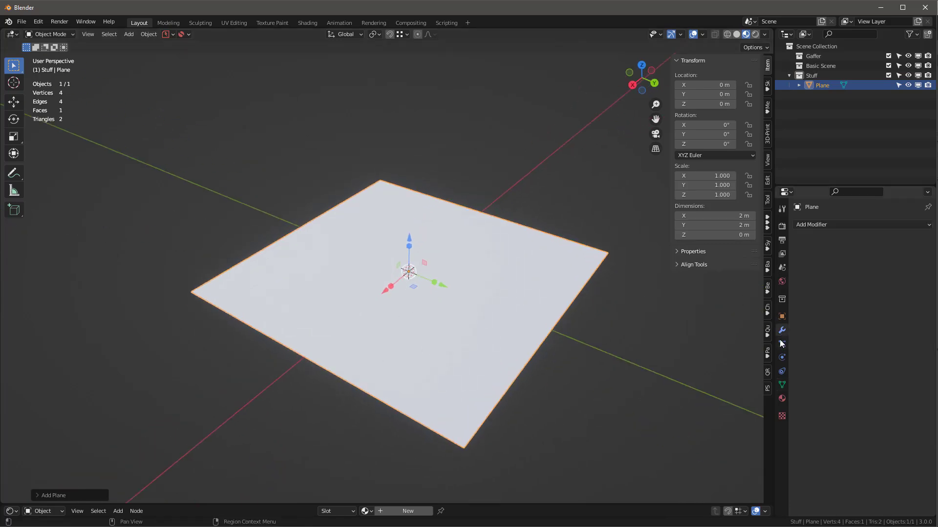
pyautogui.click(820, 224)
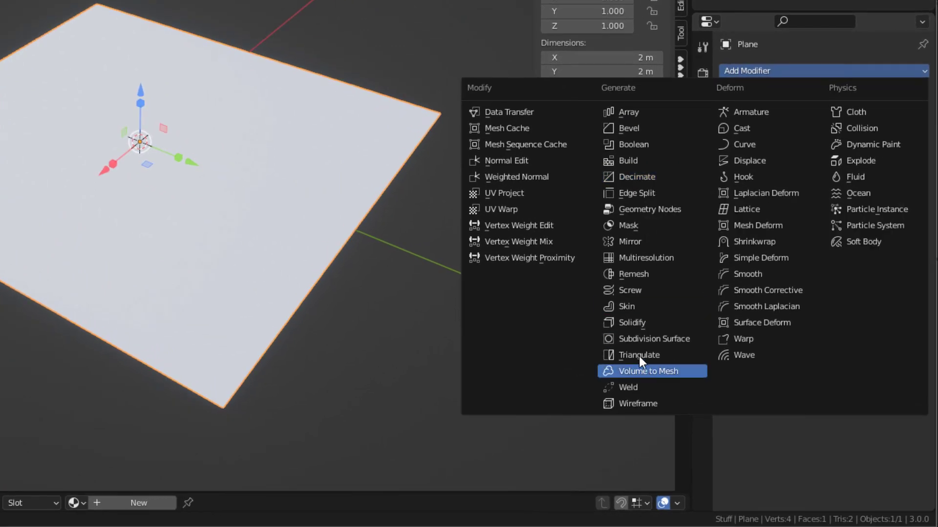
pyautogui.click(664, 339)
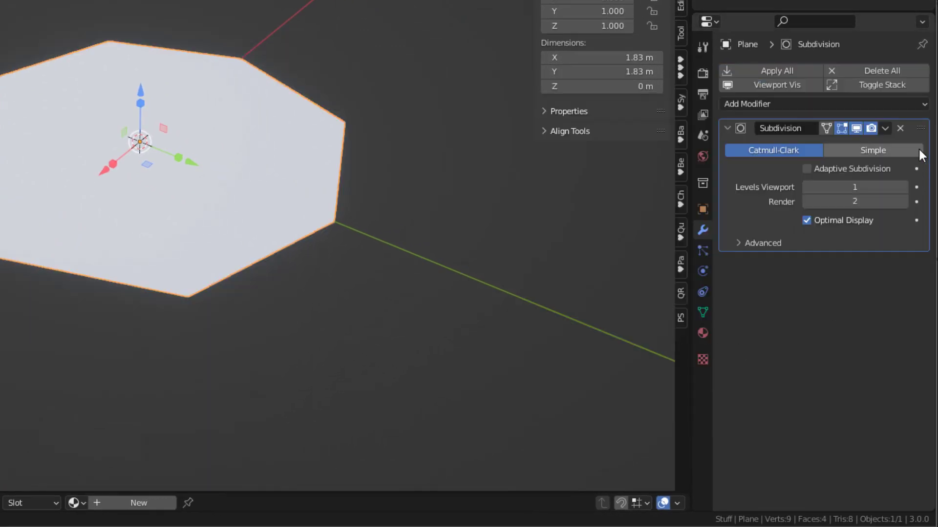
pyautogui.click(881, 149)
pyautogui.click(871, 191)
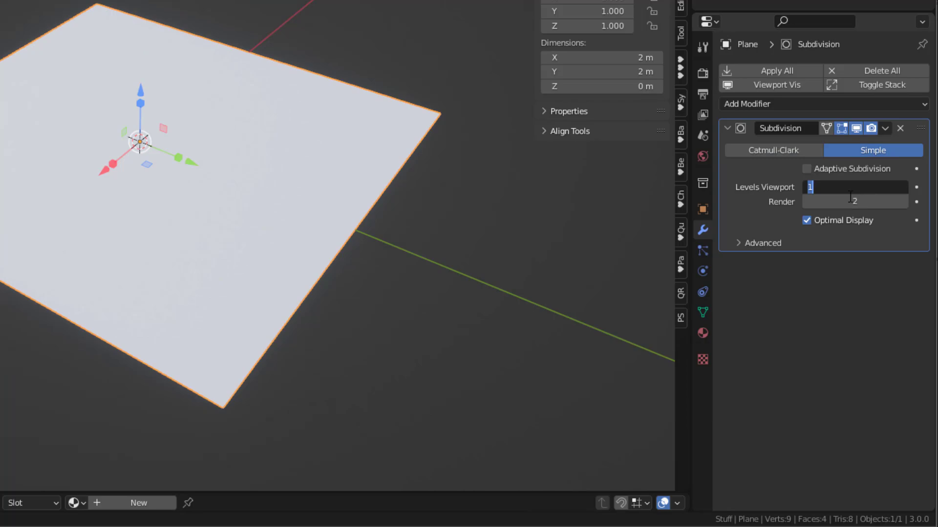
pyautogui.write('7')
pyautogui.press('Return')
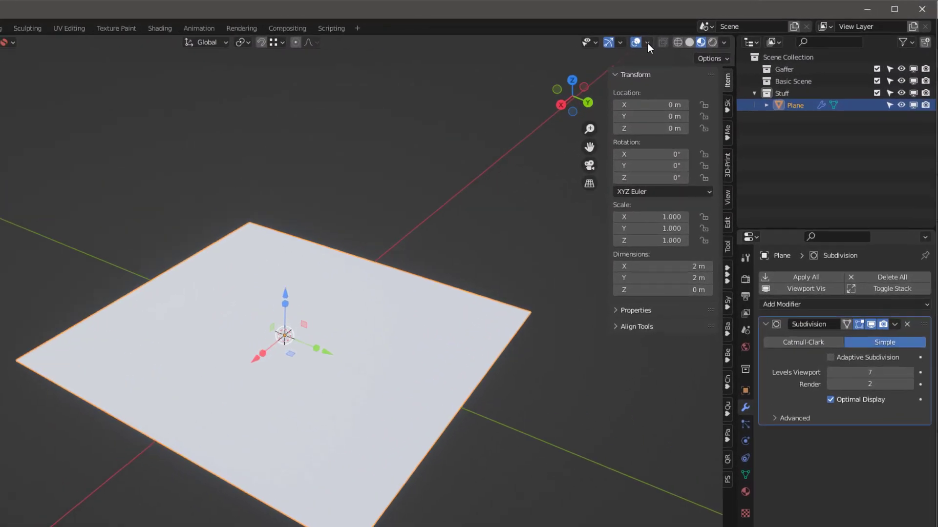
# - Show the wireframe overlay, turn off the subdivision's Optimal Display and deselect the plane
pyautogui.click(703, 34)
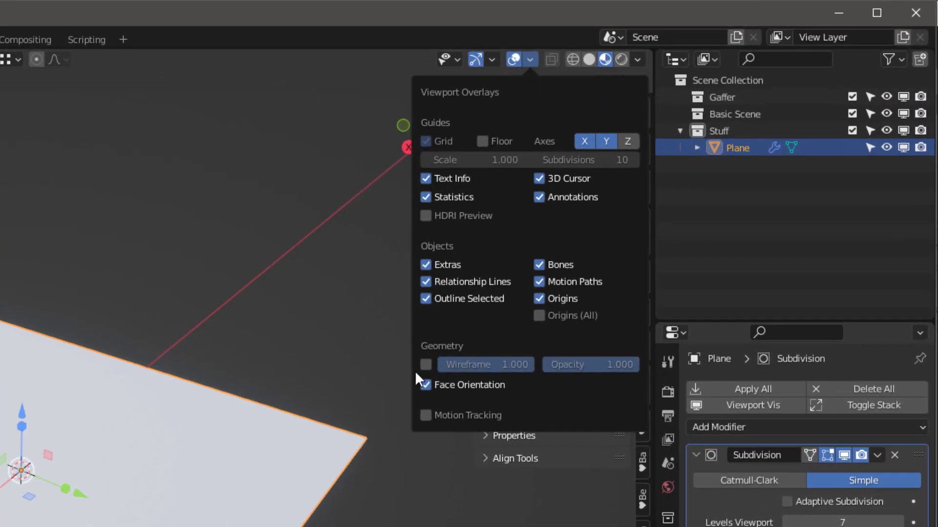
pyautogui.click(427, 364)
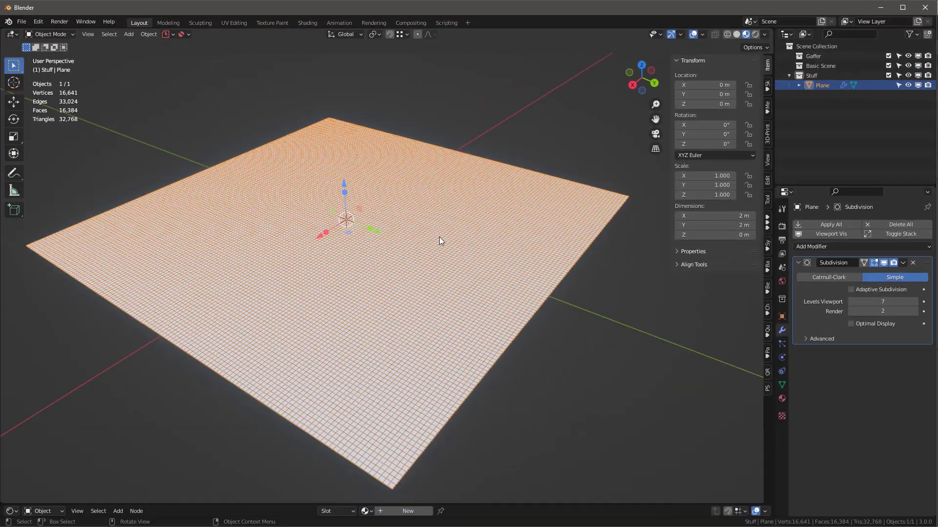
pyautogui.moveTo(439, 237); pyautogui.dragTo(467, 244, button='middle')
pyautogui.click(626, 360)
pyautogui.moveTo(626, 360); pyautogui.dragTo(433, 271, button='middle')
# - Add a Displace modifier to the plane with a strength of 0.15
pyautogui.click(808, 247)
pyautogui.click(722, 129)
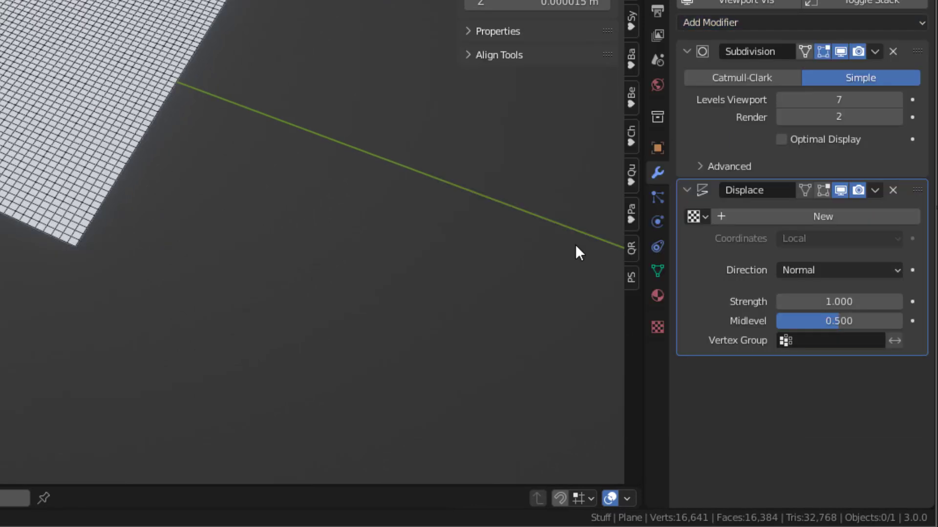
pyautogui.click(836, 303)
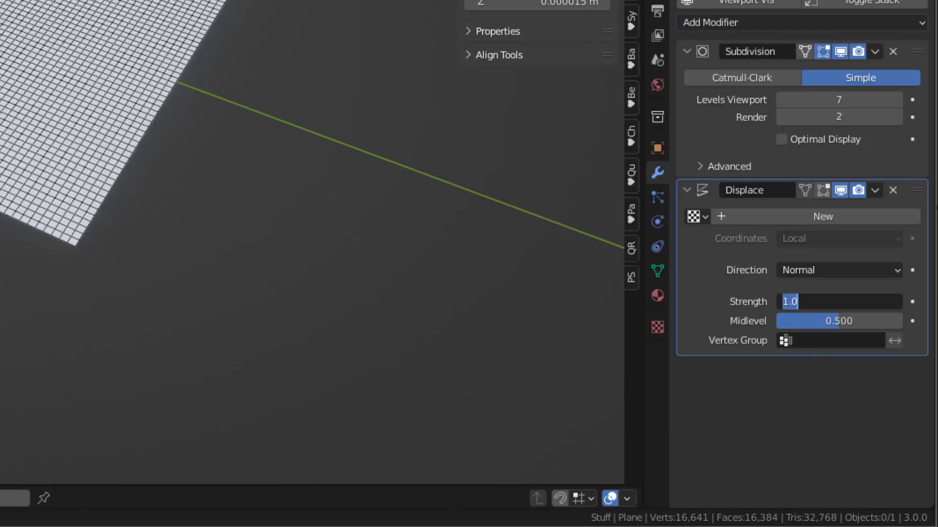
pyautogui.write('.15')
pyautogui.press('Return')
pyautogui.scroll(1, 288, 224)
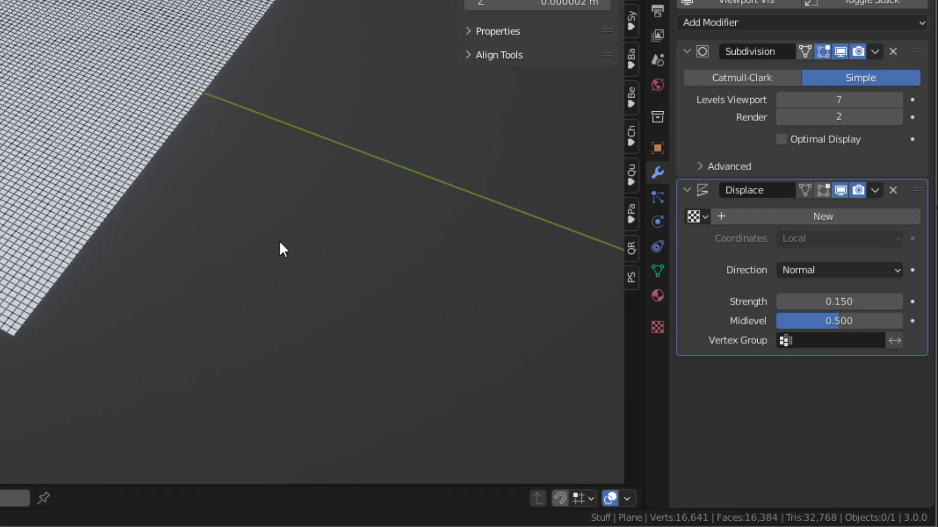
pyautogui.click(840, 216)
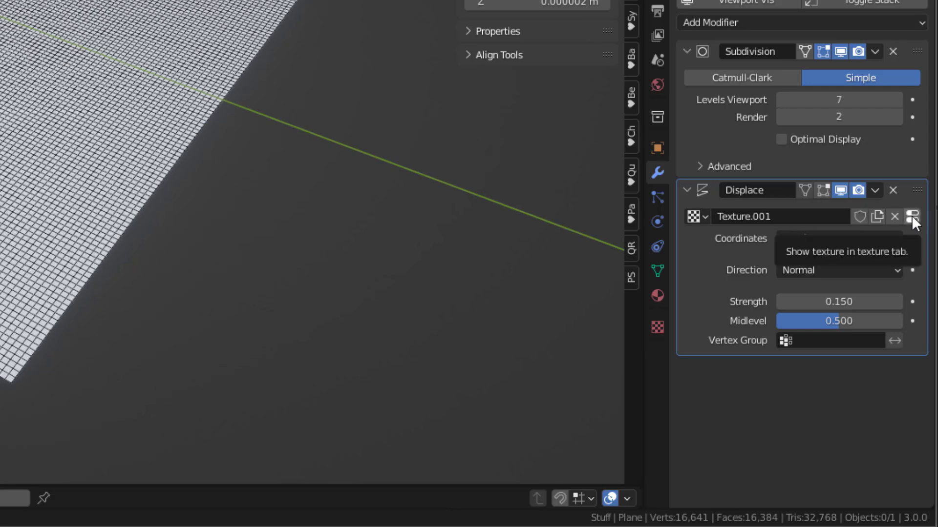
pyautogui.click(911, 216)
pyautogui.click(868, 290)
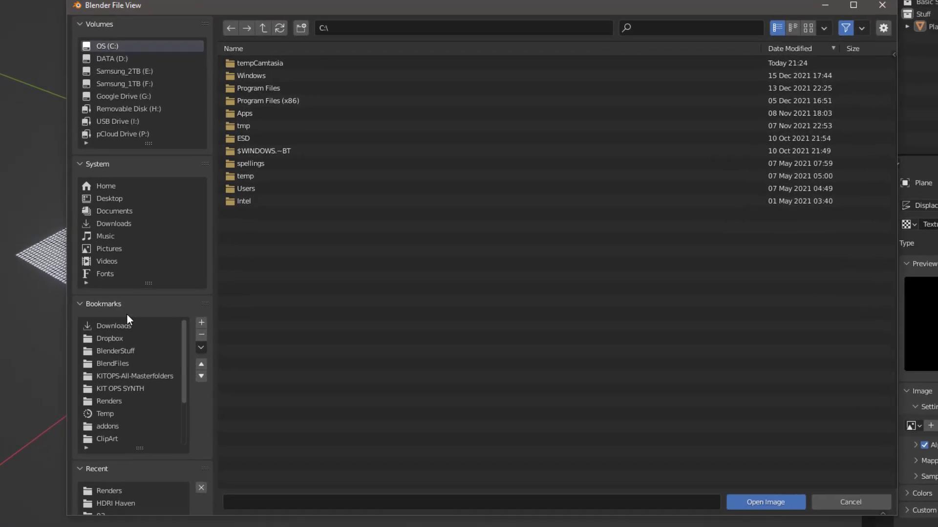
pyautogui.scroll(-3, 127, 341)
pyautogui.click(100, 465)
pyautogui.click(809, 27)
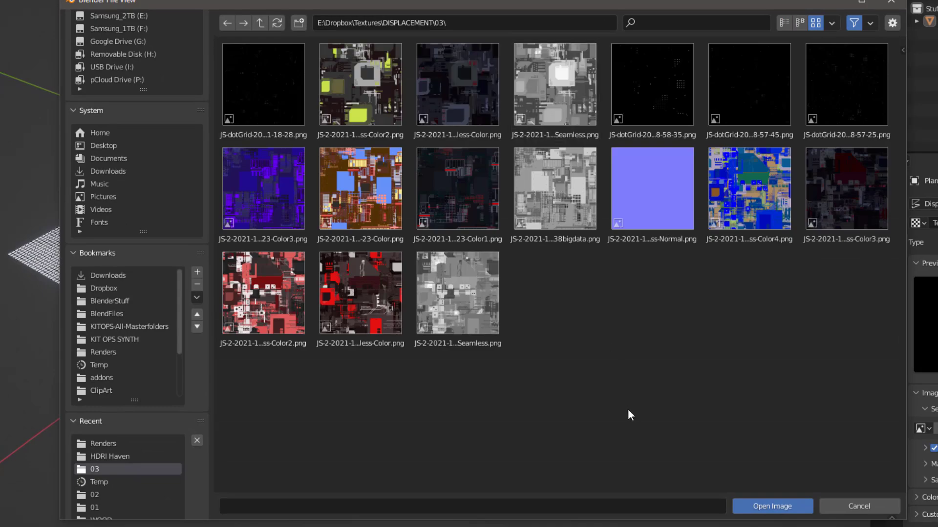
pyautogui.click(545, 77)
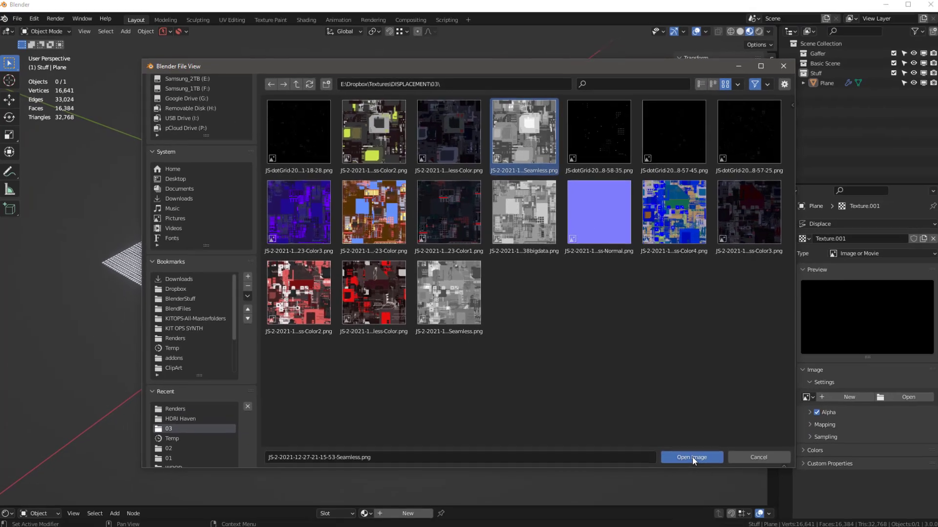
pyautogui.click(772, 506)
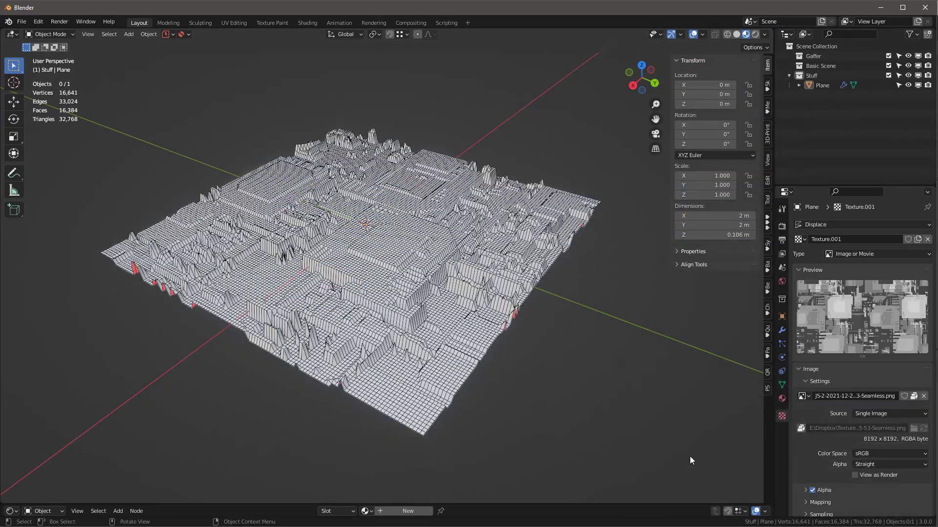
# - Raise the Subdivision modifier's viewport levels to 10 and enable Optimal Display
pyautogui.moveTo(425, 344); pyautogui.dragTo(570, 286, button='middle')
pyautogui.click(782, 330)
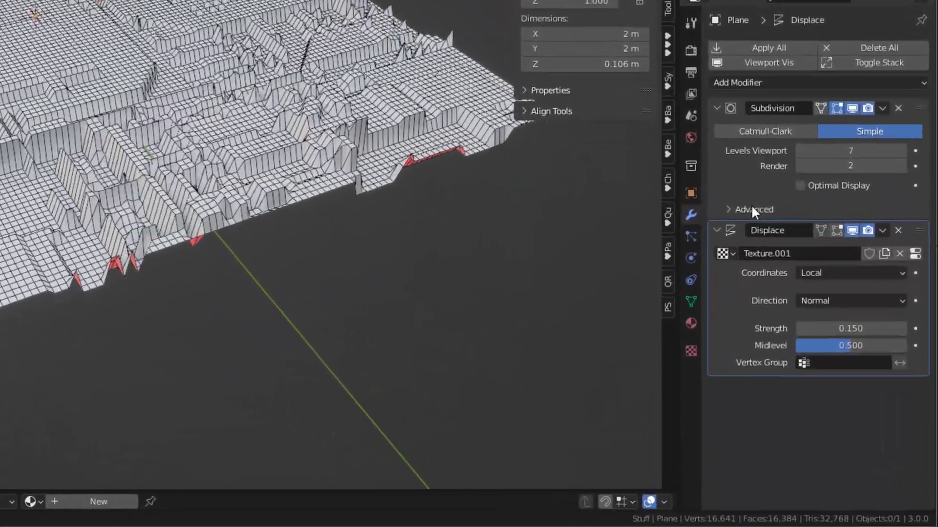
pyautogui.doubleClick(830, 150)
pyautogui.write('10')
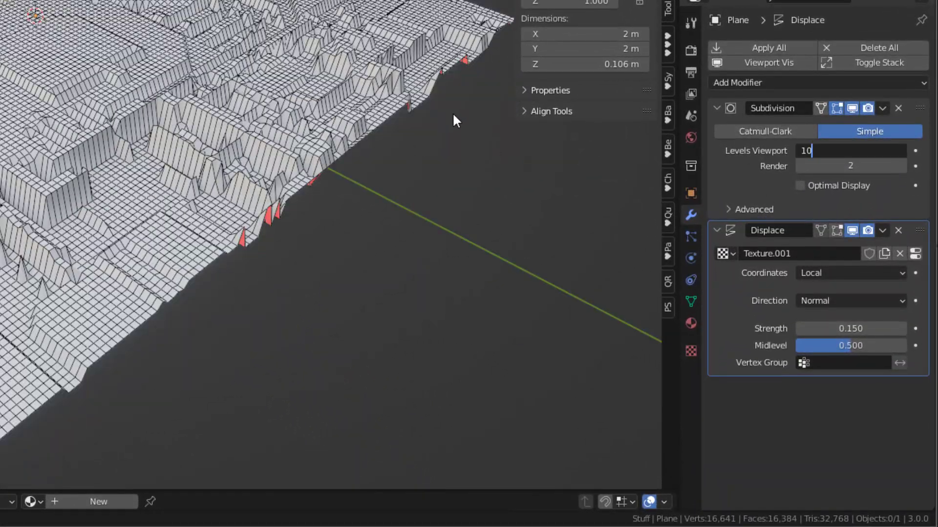
pyautogui.press('Return')
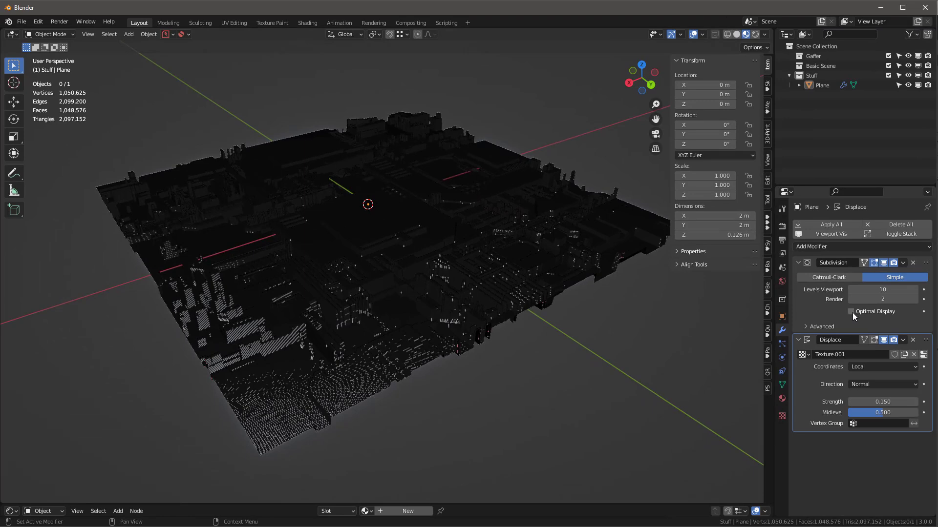
pyautogui.click(850, 312)
# - Display the displaced plane in rendered viewport shading and inspect its surface detail
pyautogui.moveTo(440, 271)
pyautogui.mouseDown(button='middle')
pyautogui.moveTo(535, 242)
pyautogui.moveTo(435, 243)
pyautogui.moveTo(517, 257)
pyautogui.moveTo(522, 282)
pyautogui.mouseUp(button='middle')
pyautogui.scroll(6, 535, 240)
pyautogui.scroll(-6, 510, 246)
pyautogui.press('z')
pyautogui.click(513, 176)
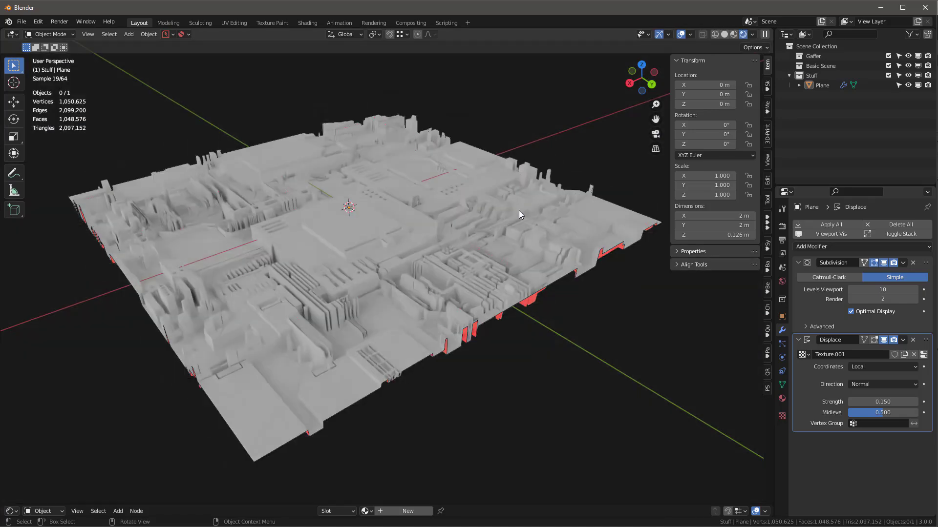
pyautogui.scroll(4, 347, 264)
pyautogui.moveTo(350, 257); pyautogui.dragTo(433, 231, button='middle')
pyautogui.scroll(-3, 441, 207)
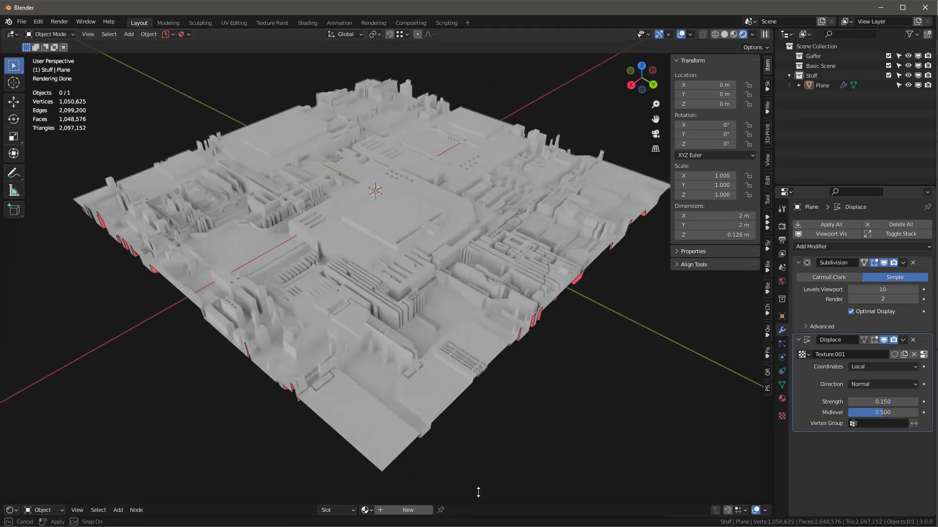
# - Enlarge the shader node editor and create a new material for the plane
pyautogui.moveTo(478, 503); pyautogui.dragTo(420, 376)
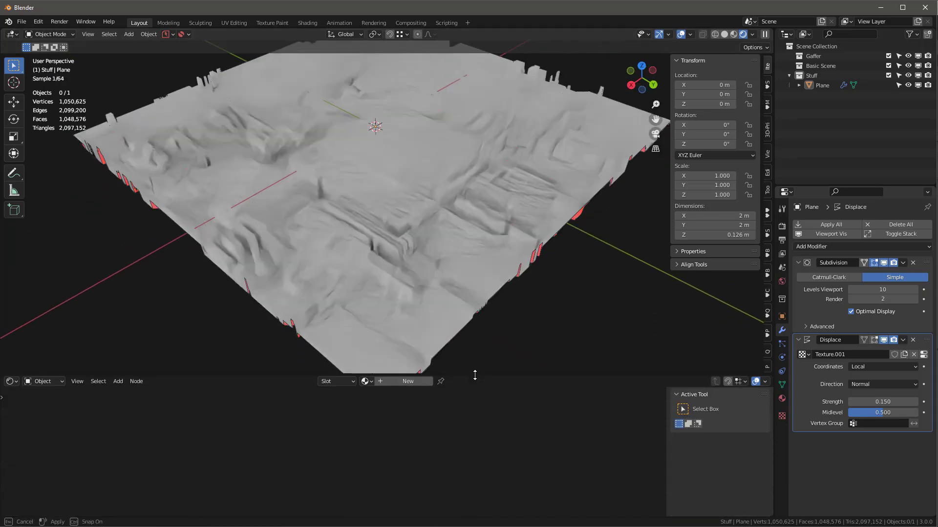
pyautogui.click(409, 383)
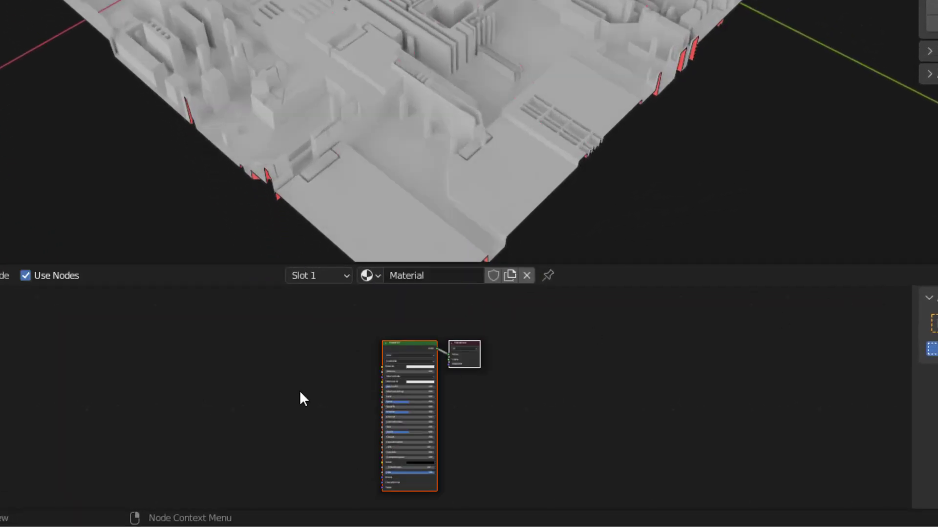
# - Add an Ambient Occlusion node to the material and connect its Color output to the shader's Base Color
pyautogui.hotkey('shift', 'a')
pyautogui.moveTo(299, 391)
pyautogui.moveTo(245, 350)
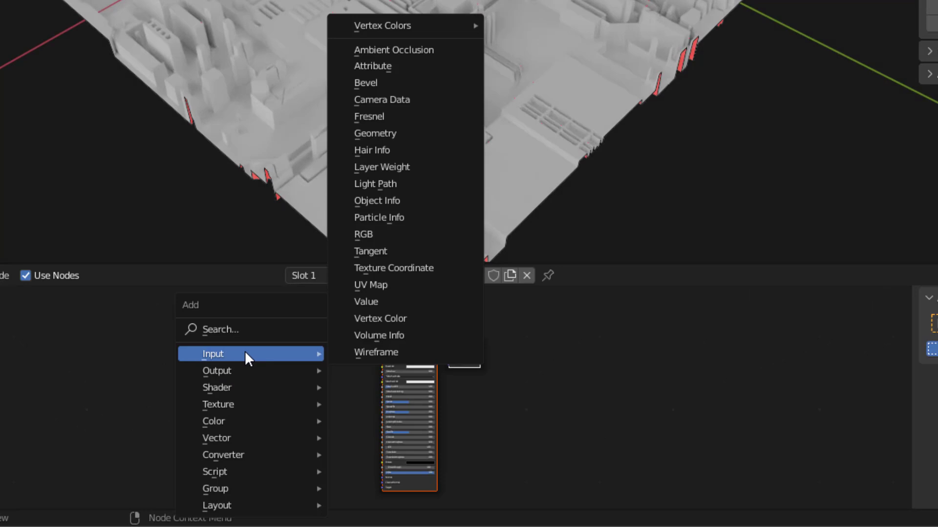
pyautogui.click(417, 51)
pyautogui.click(300, 395)
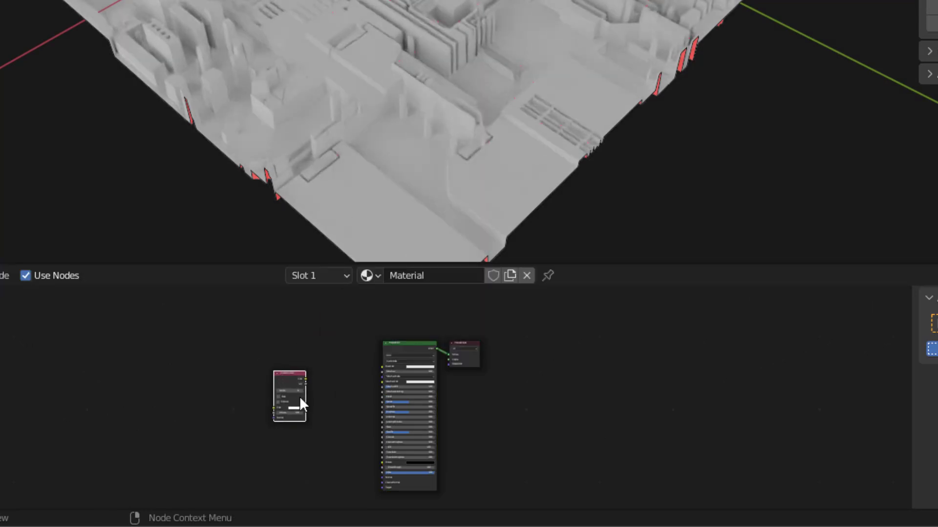
pyautogui.scroll(5, 300, 395)
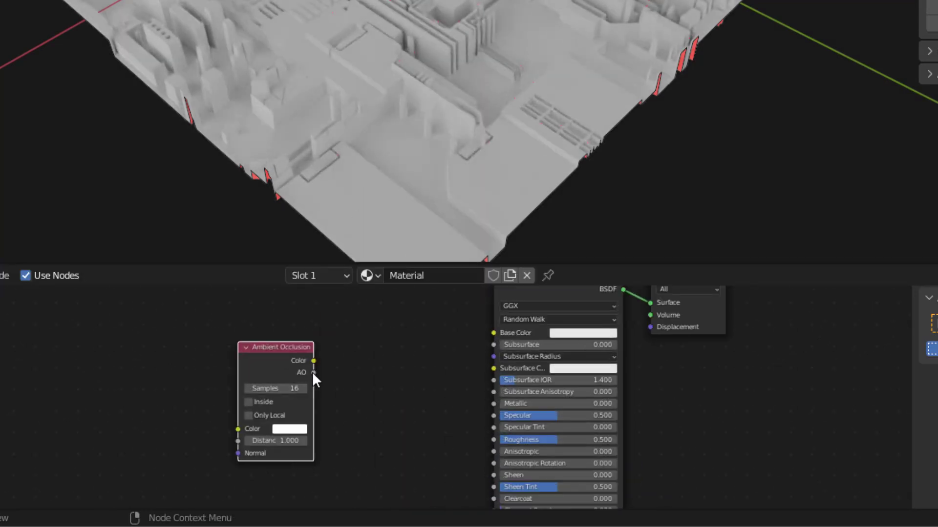
pyautogui.moveTo(314, 360); pyautogui.dragTo(499, 343)
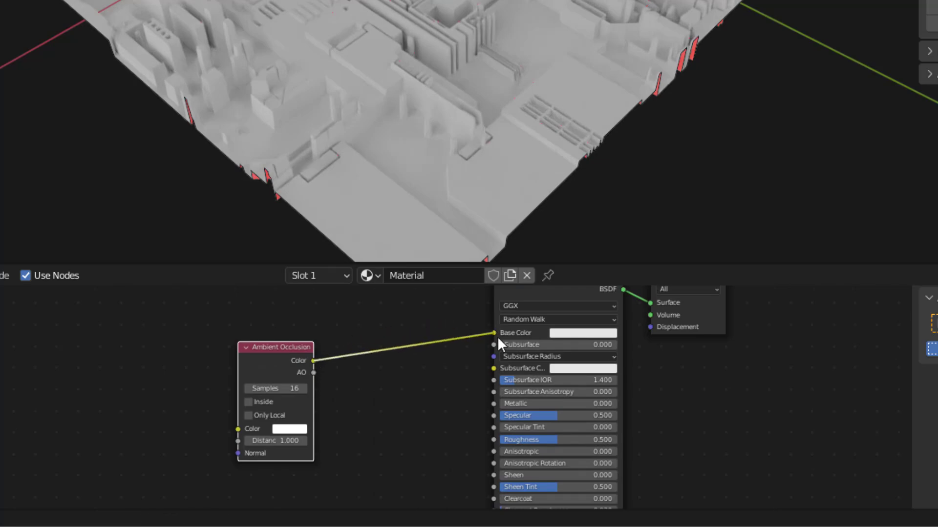
# - Inspect the ambient occlusion on the displaced plane, then switch the viewport to Material Preview shading
pyautogui.moveTo(562, 19); pyautogui.dragTo(429, 0, button='middle')
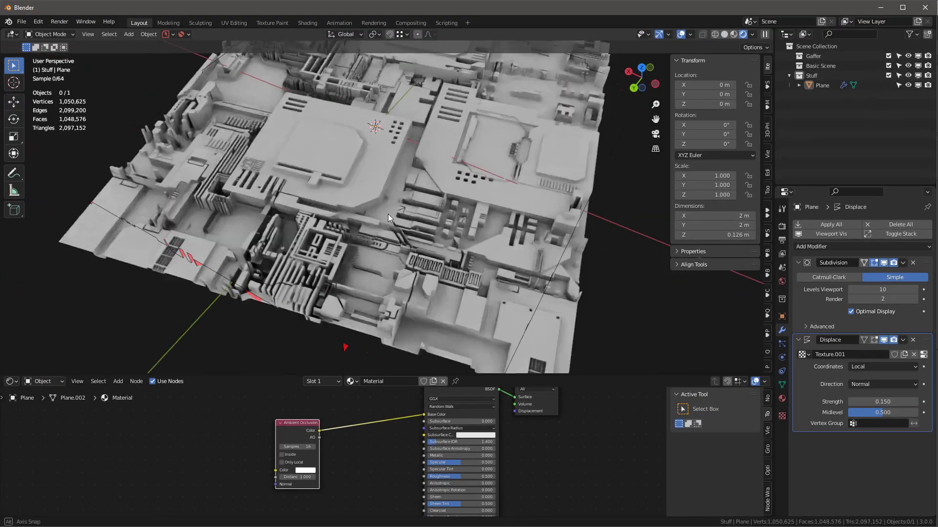
pyautogui.moveTo(386, 217); pyautogui.dragTo(757, 9, button='middle')
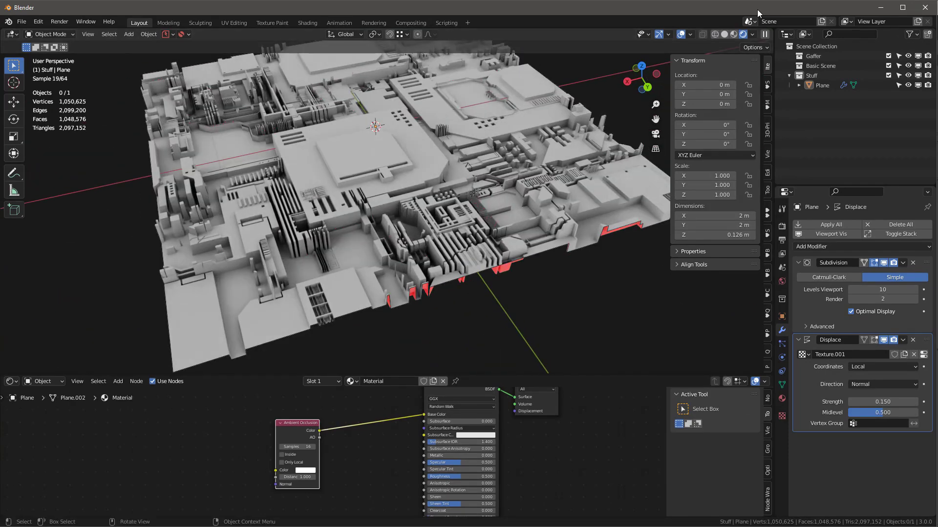
pyautogui.click(734, 35)
pyautogui.moveTo(553, 167)
pyautogui.mouseDown(button='middle')
pyautogui.moveTo(378, 219)
pyautogui.moveTo(344, 193)
pyautogui.moveTo(412, 167)
pyautogui.moveTo(419, 179)
pyautogui.moveTo(408, 369)
pyautogui.mouseUp(button='middle')
# - Rename the plane's material to a-displace
pyautogui.moveTo(424, 415)
pyautogui.mouseDown()
pyautogui.moveTo(363, 433)
pyautogui.moveTo(424, 415)
pyautogui.mouseUp()
pyautogui.moveTo(508, 215); pyautogui.dragTo(391, 174, button='middle')
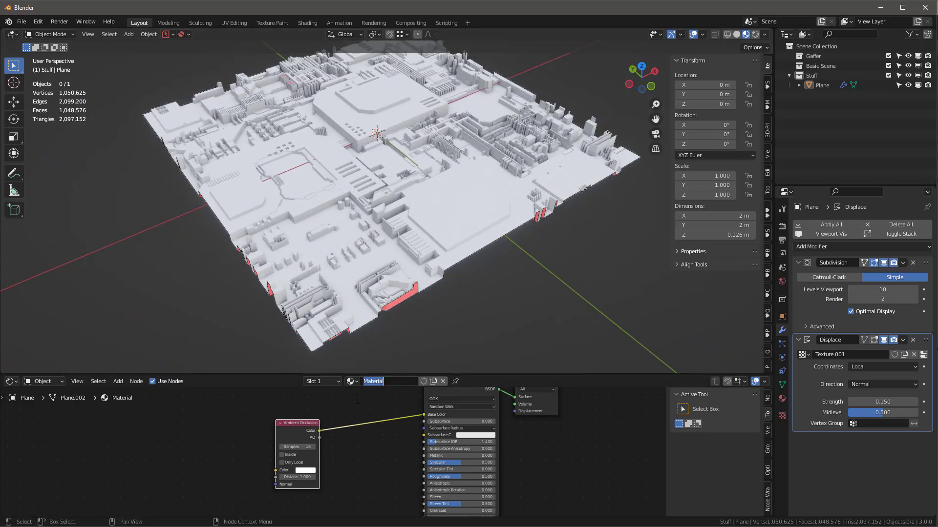
pyautogui.write('a-displace')
pyautogui.moveTo(430, 205); pyautogui.dragTo(485, 100, button='middle')
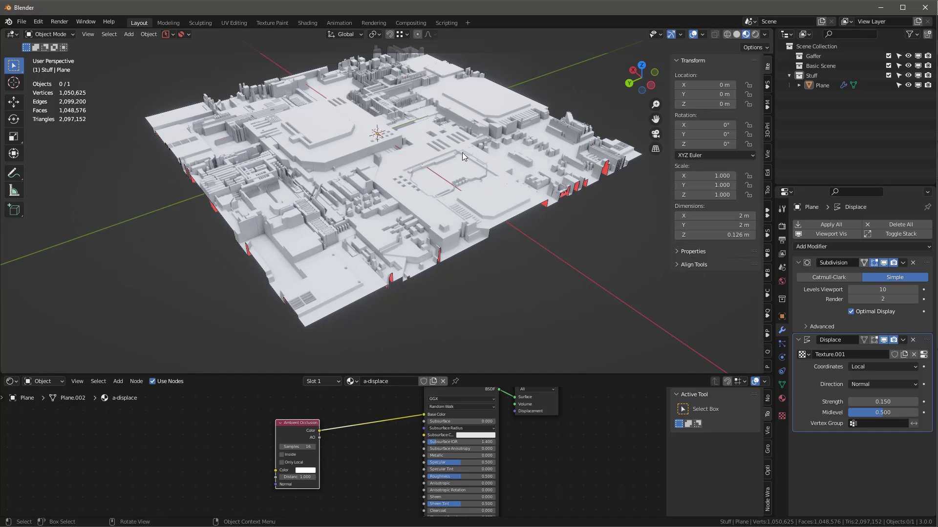
# - Set the Subdivision modifier's viewport levels to 7
pyautogui.scroll(2, 558, 308)
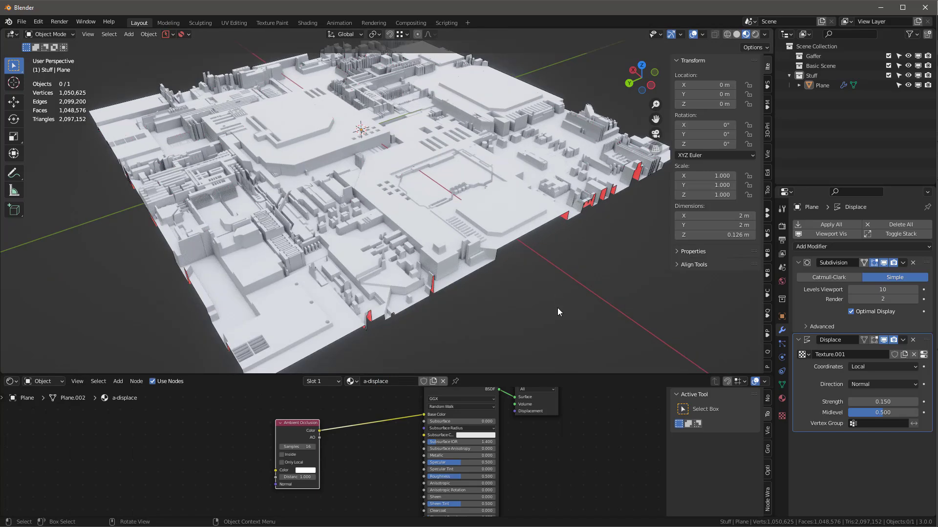
pyautogui.click(884, 289)
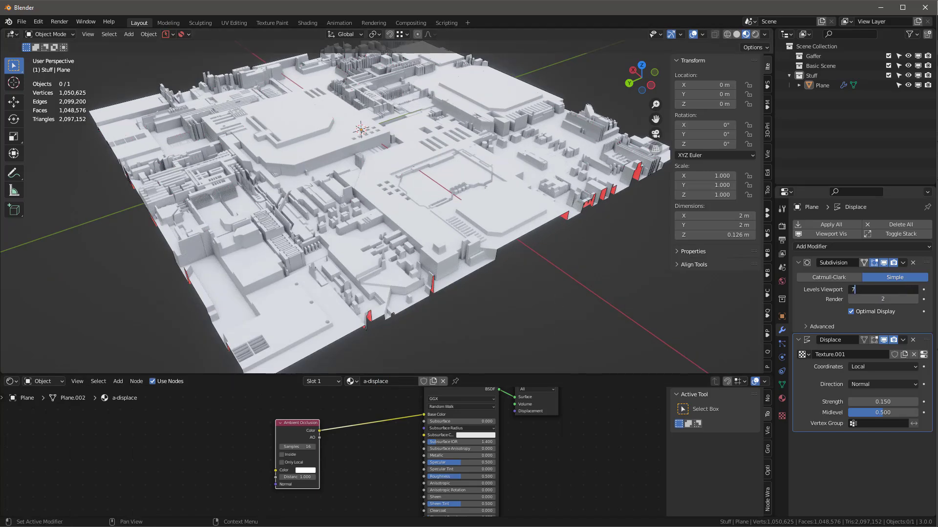
pyautogui.press('Return')
pyautogui.moveTo(429, 212); pyautogui.dragTo(421, 165, button='middle')
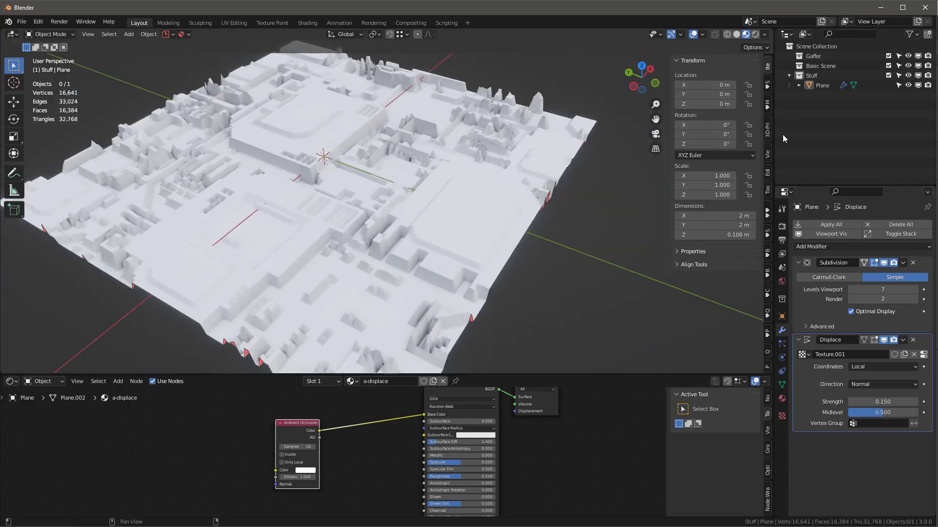
# - Choose the Man_50-01 insert from the ERGO pack in the KIT OPS add-on
pyautogui.click(767, 215)
pyautogui.scroll(4, 440, 238)
pyautogui.moveTo(440, 239); pyautogui.dragTo(410, 175, button='middle')
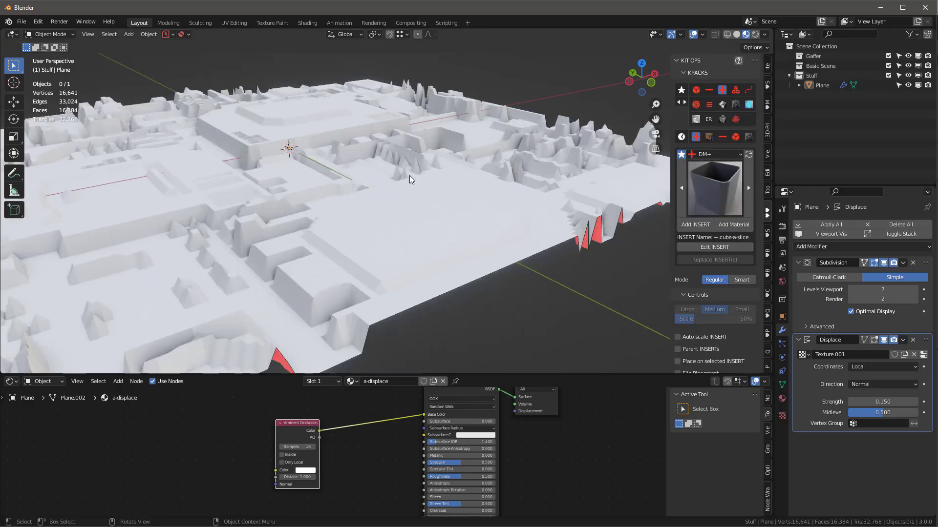
pyautogui.moveTo(719, 162); pyautogui.dragTo(470, 183, button='middle')
pyautogui.click(706, 155)
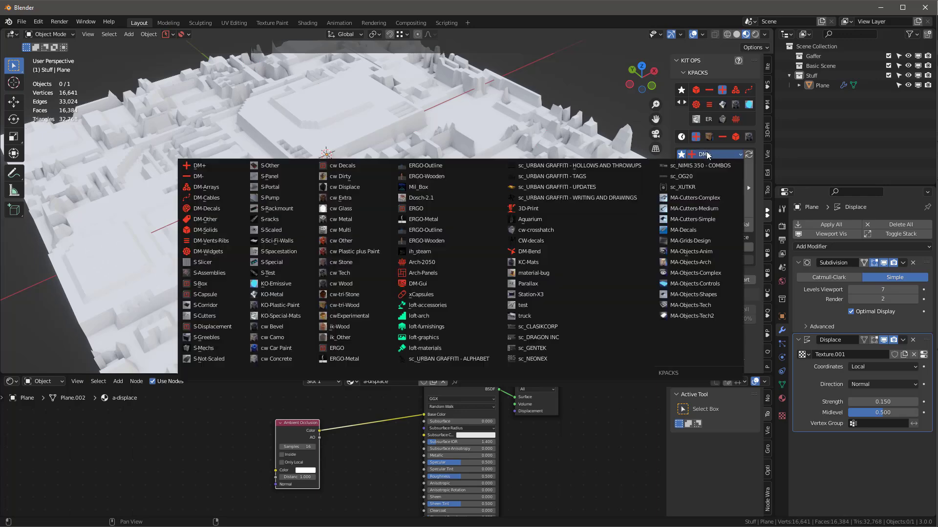
pyautogui.click(422, 208)
pyautogui.click(704, 194)
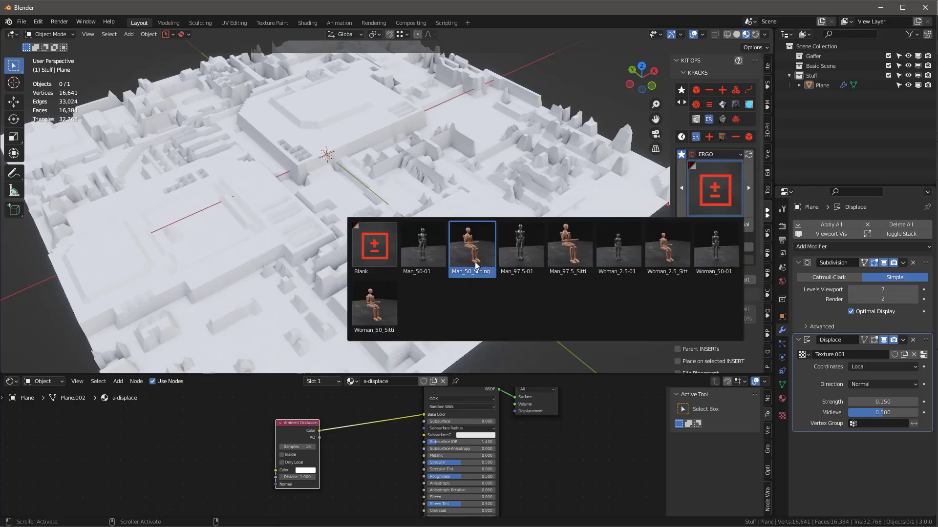
pyautogui.click(429, 262)
# - Place the Man_50-01 insert on the displaced plane near its centre to serve as a scale reference
pyautogui.scroll(-5, 430, 260)
pyautogui.moveTo(384, 213); pyautogui.dragTo(467, 234, button='middle')
pyautogui.click(397, 230)
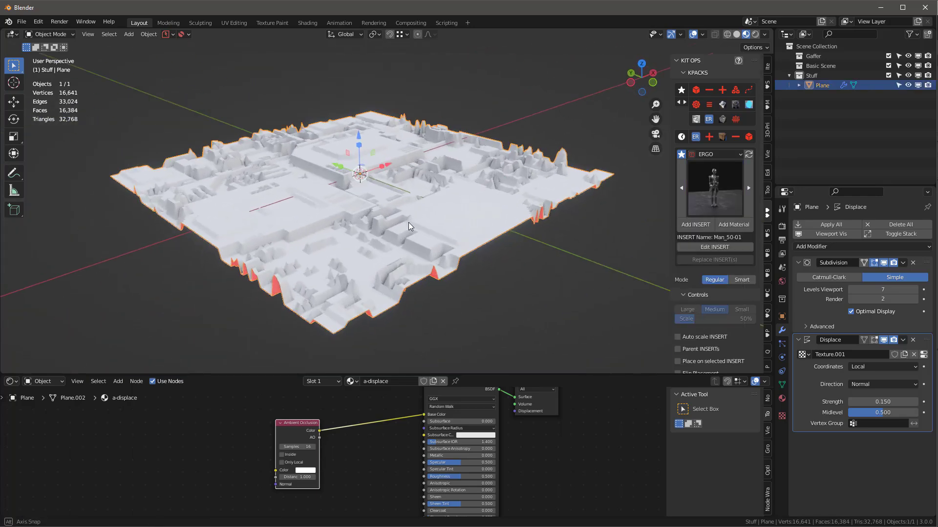
pyautogui.scroll(2, 403, 189)
pyautogui.scroll(-3, 400, 194)
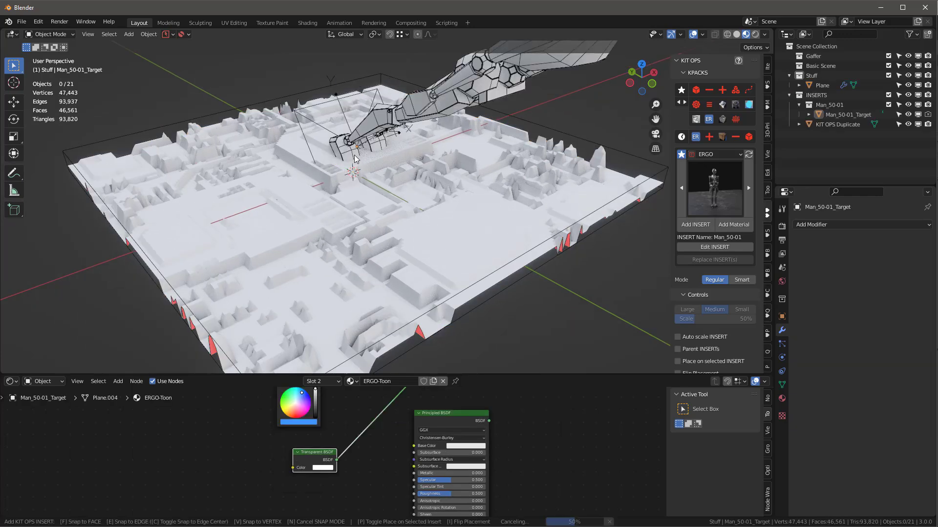
pyautogui.click(352, 149)
pyautogui.scroll(-3, 409, 196)
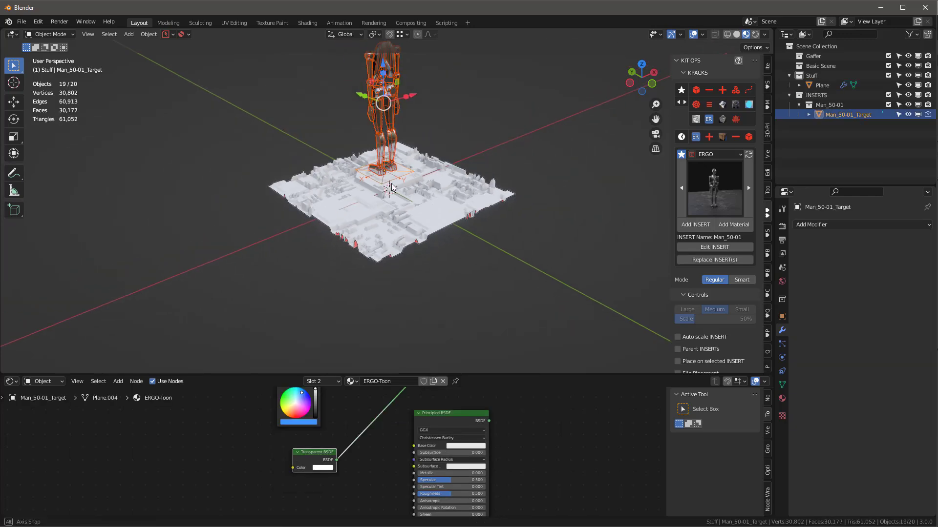
pyautogui.moveTo(444, 180); pyautogui.dragTo(507, 169, button='middle')
pyautogui.click(450, 255)
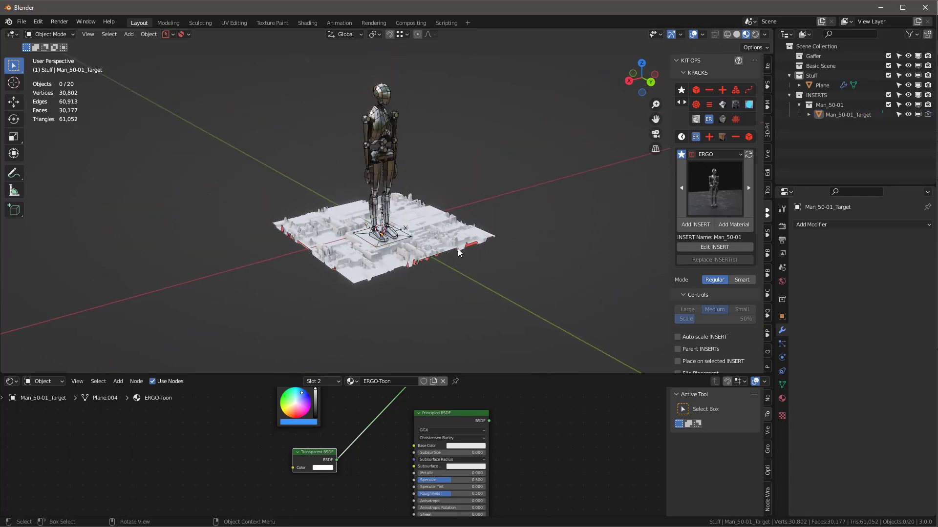
pyautogui.moveTo(450, 255); pyautogui.dragTo(436, 230, button='middle')
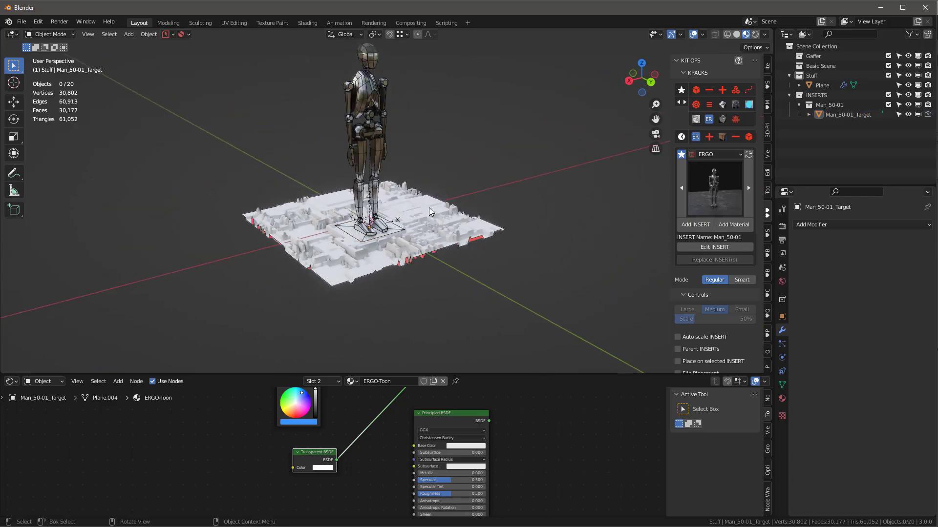
# - Select the displaced plane and scale it up until the human figure is tiny beside it
pyautogui.click(429, 207)
pyautogui.scroll(-4, 429, 243)
pyautogui.scroll(-6, 409, 236)
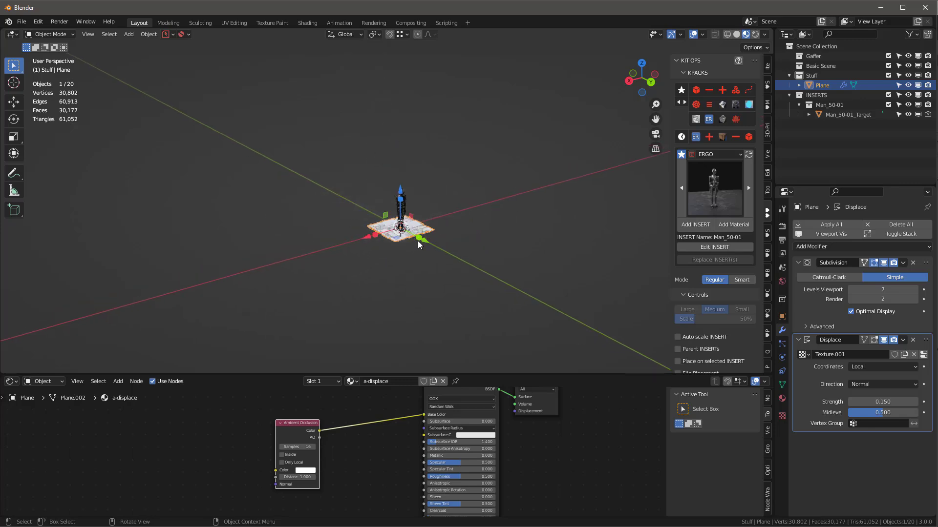
pyautogui.press('s')
pyautogui.press('Return')
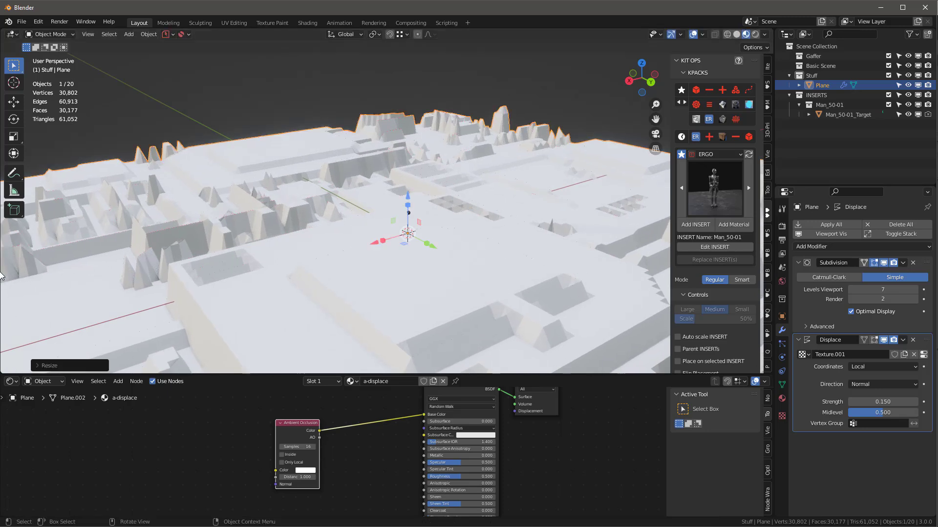
# - Raise the human figure's target along the Z axis above the enlarged plane's surface
pyautogui.click(846, 112)
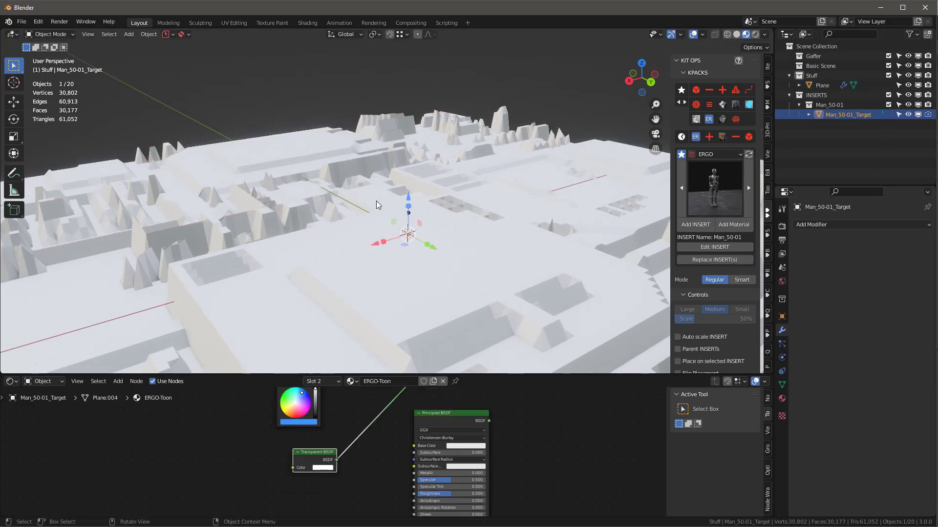
pyautogui.moveTo(408, 196); pyautogui.dragTo(405, 117)
pyautogui.scroll(-2, 389, 259)
# - Scale the displaced plane up further relative to the human figure
pyautogui.click(382, 273)
pyautogui.press('s')
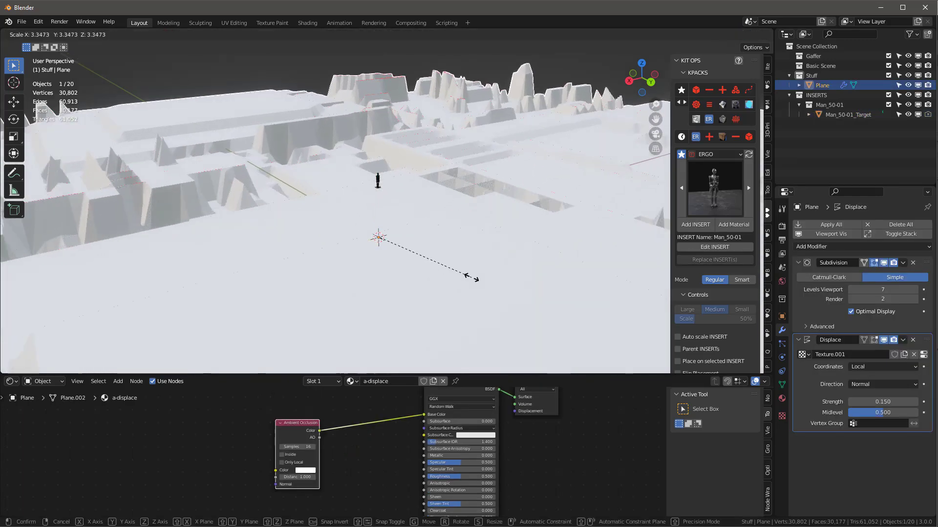
pyautogui.click(419, 271)
pyautogui.moveTo(419, 271); pyautogui.dragTo(425, 194, button='middle')
pyautogui.scroll(3, 321, 236)
pyautogui.moveTo(329, 234); pyautogui.dragTo(450, 188, button='middle')
# - Select the human figure insert and set the KIT OPS mode to Smart
pyautogui.click(421, 195)
pyautogui.scroll(2, 423, 218)
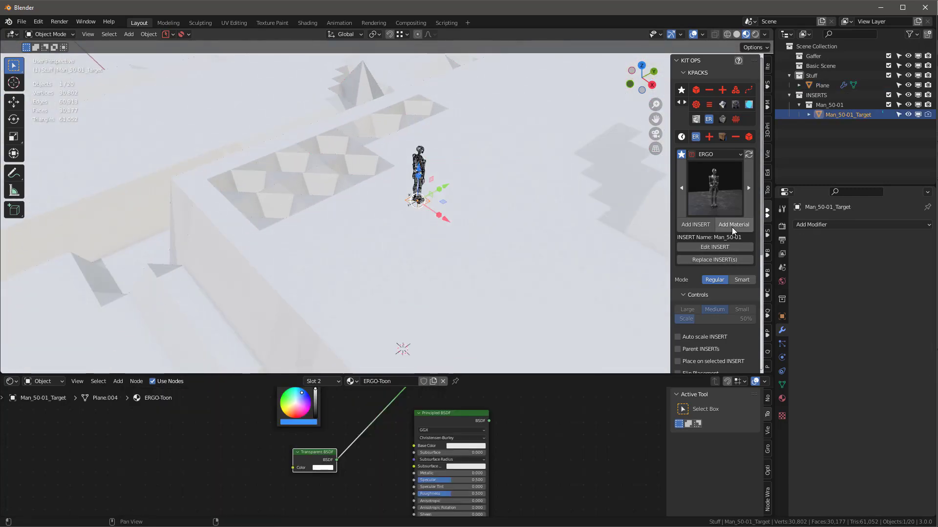
pyautogui.click(742, 279)
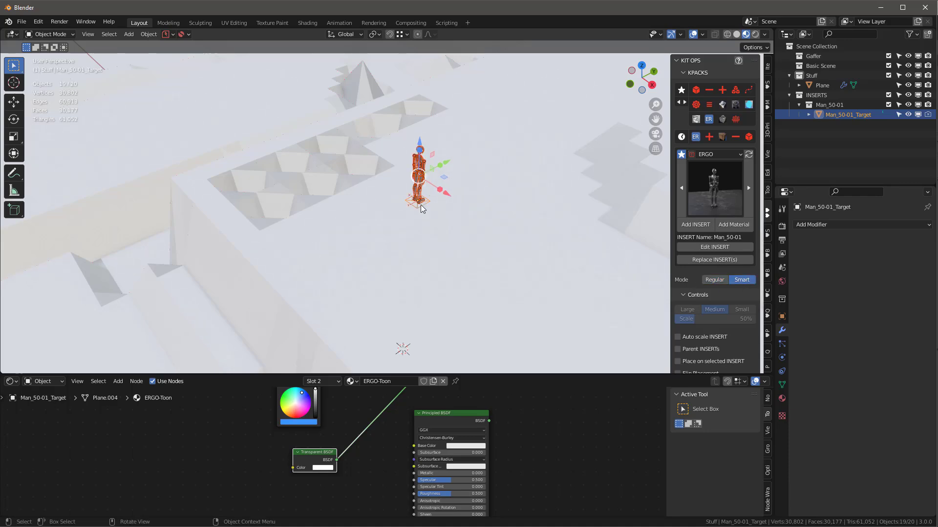
pyautogui.scroll(-1, 409, 208)
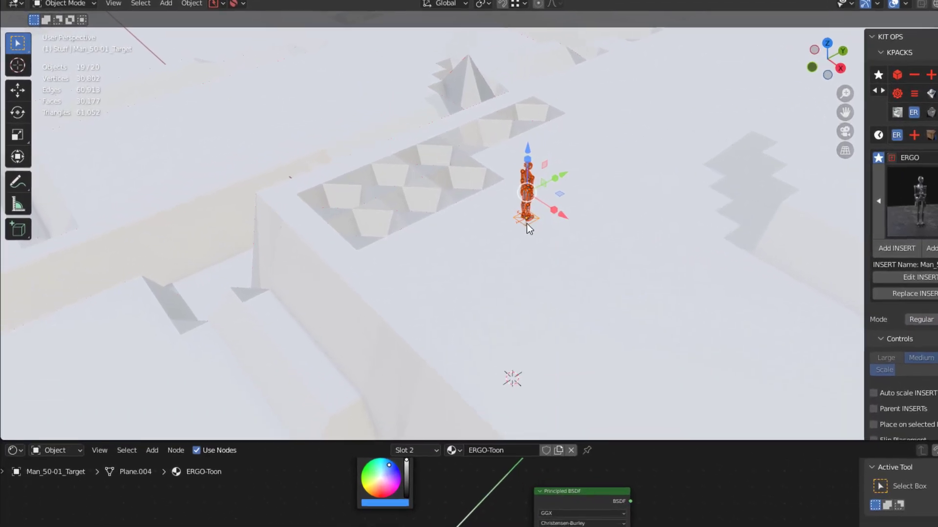
# - Relocate the figure insert so it stands on the flat raised surface beside the recessed hexagon pattern
pyautogui.rightClick(409, 207)
pyautogui.moveTo(562, 482)
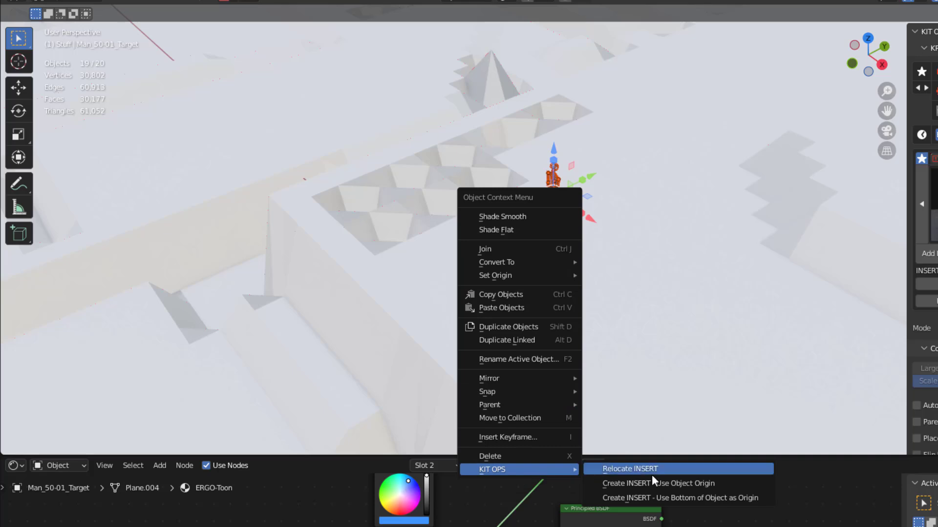
pyautogui.click(652, 474)
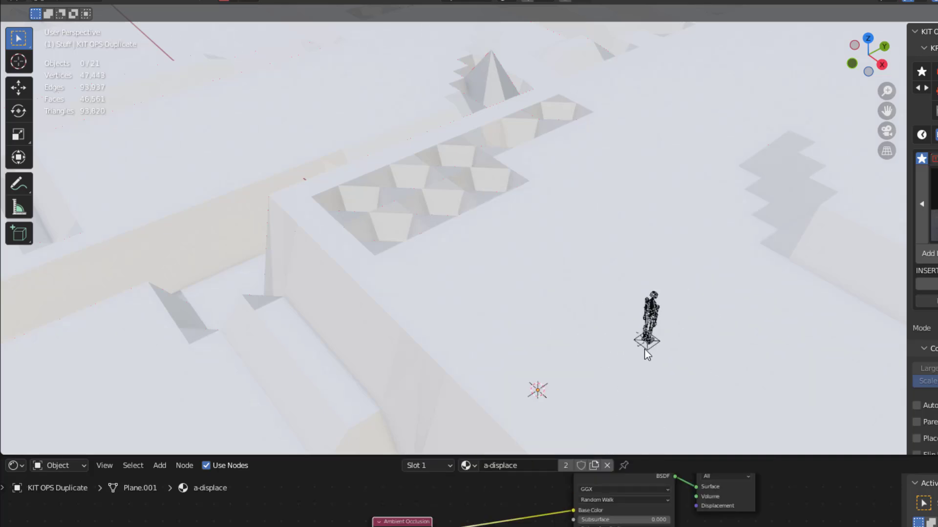
pyautogui.click(647, 354)
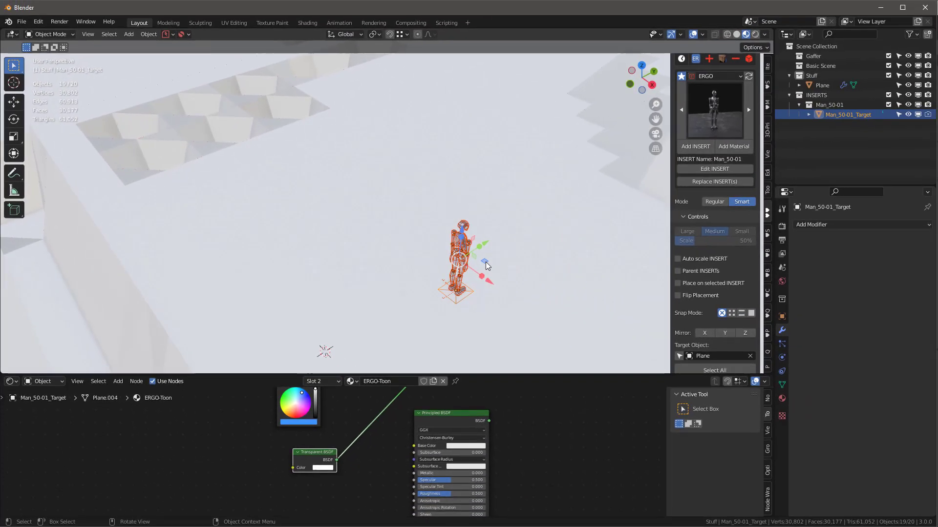
# - Move the human figure horizontally across the raised surface and deselect it
pyautogui.press('g')
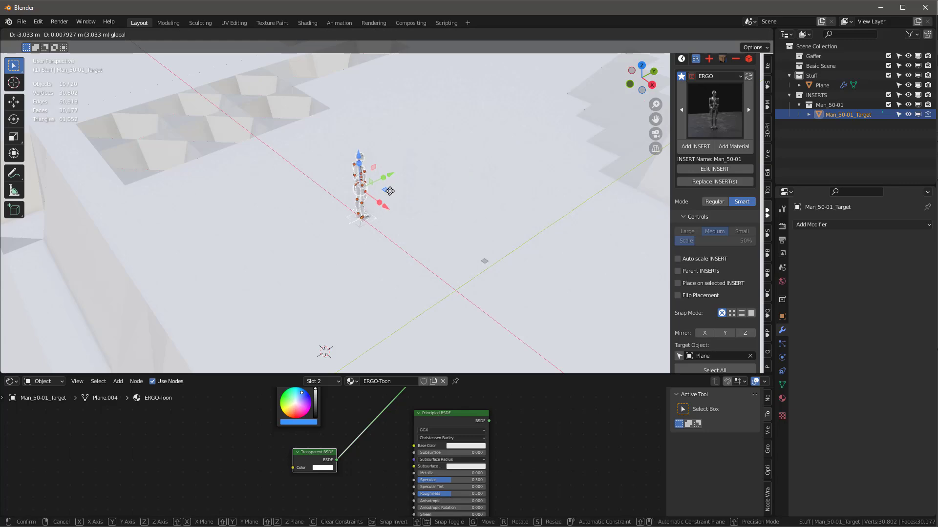
pyautogui.click(285, 156)
pyautogui.scroll(-8, 367, 264)
pyautogui.moveTo(367, 263); pyautogui.dragTo(364, 145, button='middle')
pyautogui.scroll(3, 364, 145)
pyautogui.click(377, 165)
pyautogui.scroll(-5, 380, 175)
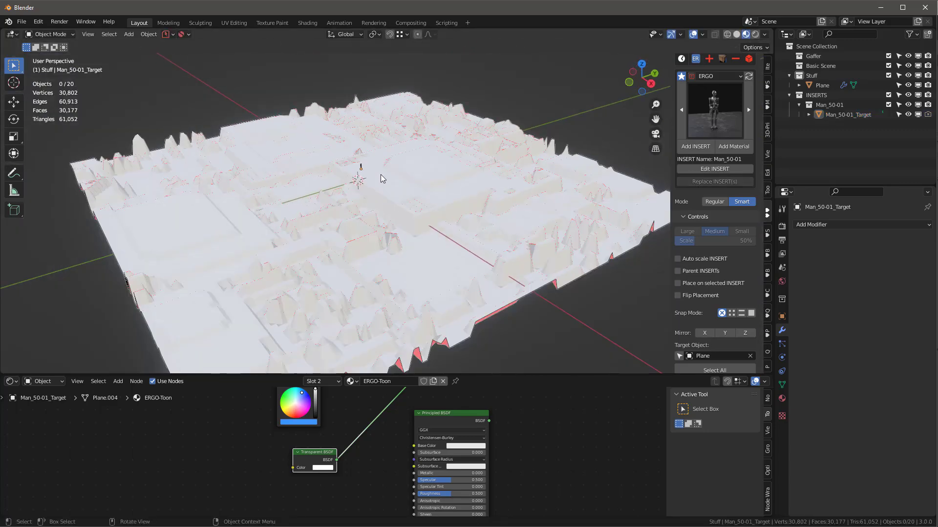
# - Select the plane and darken its Ambient Occlusion node color to a grey with value 0.2
pyautogui.moveTo(418, 227)
pyautogui.mouseDown(button='middle')
pyautogui.moveTo(405, 227)
pyautogui.moveTo(415, 232)
pyautogui.mouseUp(button='middle')
pyautogui.click(415, 233)
pyautogui.scroll(3, 328, 491)
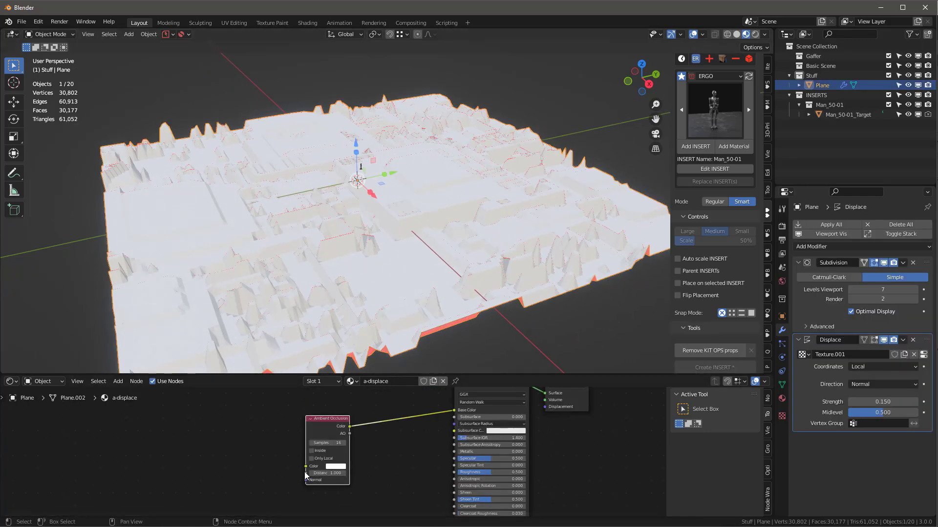
pyautogui.click(339, 467)
pyautogui.scroll(-10, 387, 387)
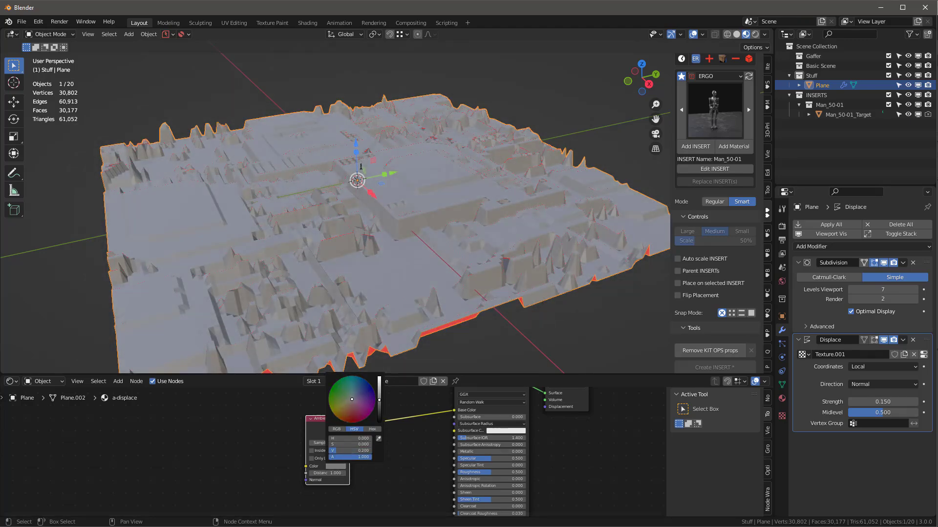
pyautogui.moveTo(393, 268); pyautogui.dragTo(456, 136, button='middle')
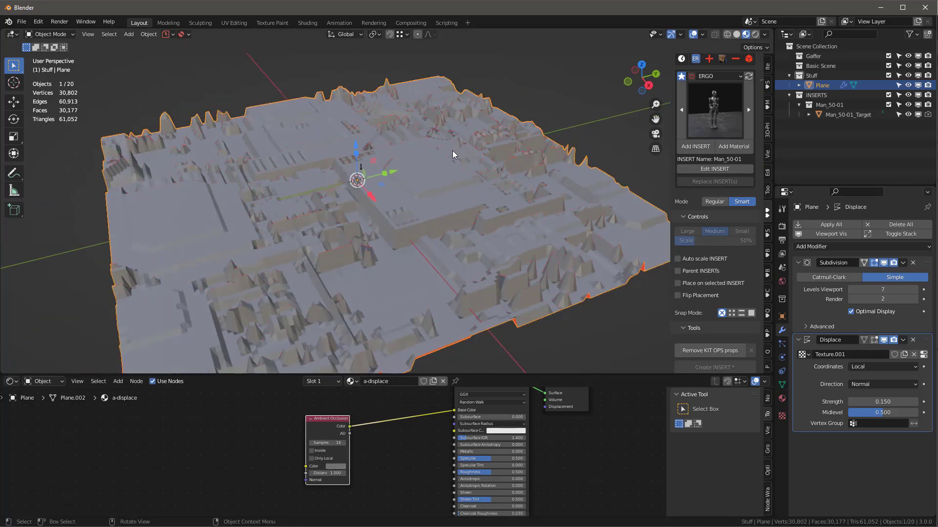
# - Add a camera to the Gaffer collection
pyautogui.hotkey('alt', 'a')
pyautogui.hotkey('shift', 'a')
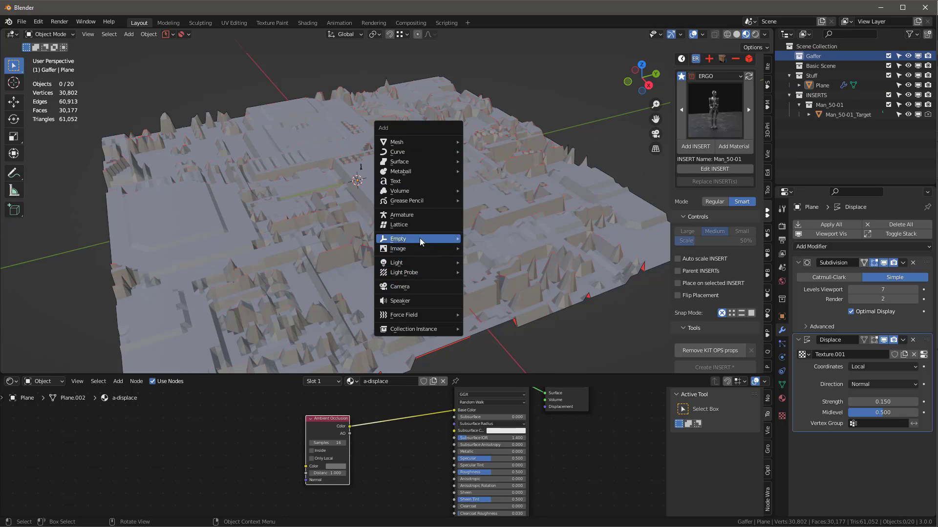
pyautogui.click(421, 287)
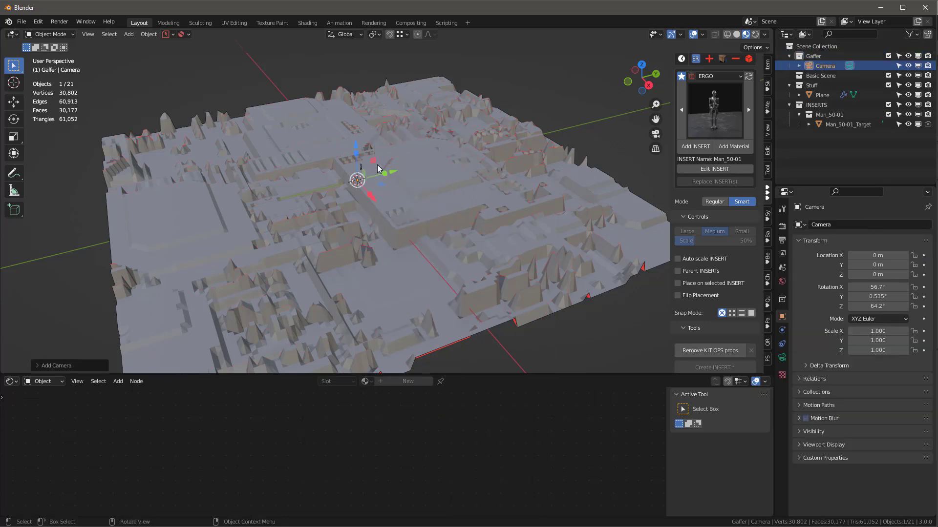
# - Add a Sun light and raise it to about 29.7 m above the plane
pyautogui.hotkey('shift', 'a')
pyautogui.moveTo(376, 168)
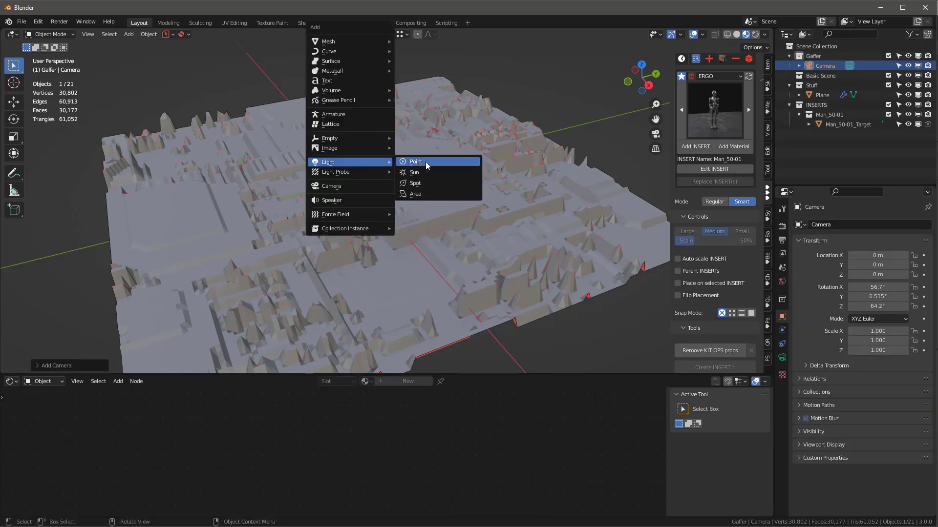
pyautogui.click(435, 174)
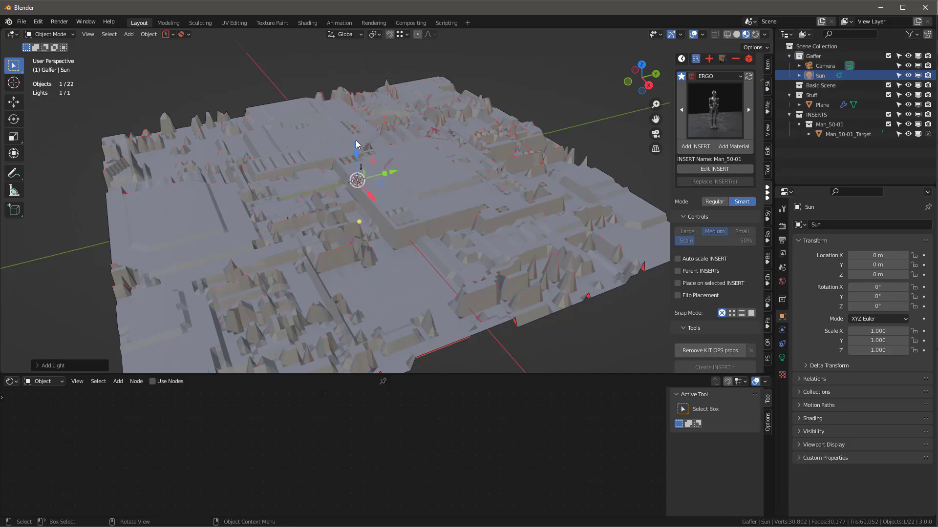
pyautogui.moveTo(362, 125); pyautogui.dragTo(363, 44)
pyautogui.moveTo(404, 128); pyautogui.dragTo(392, 231, button='middle')
pyautogui.scroll(3, 388, 187)
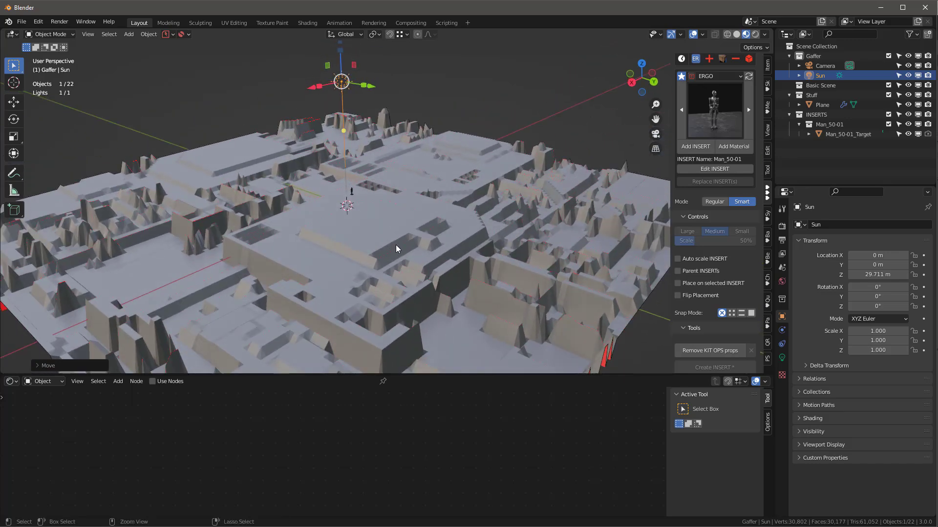
# - Align the camera to the current view, lock the camera to the view and orbit to a new angle over the city
pyautogui.press('ctrl+alt+KP_0')
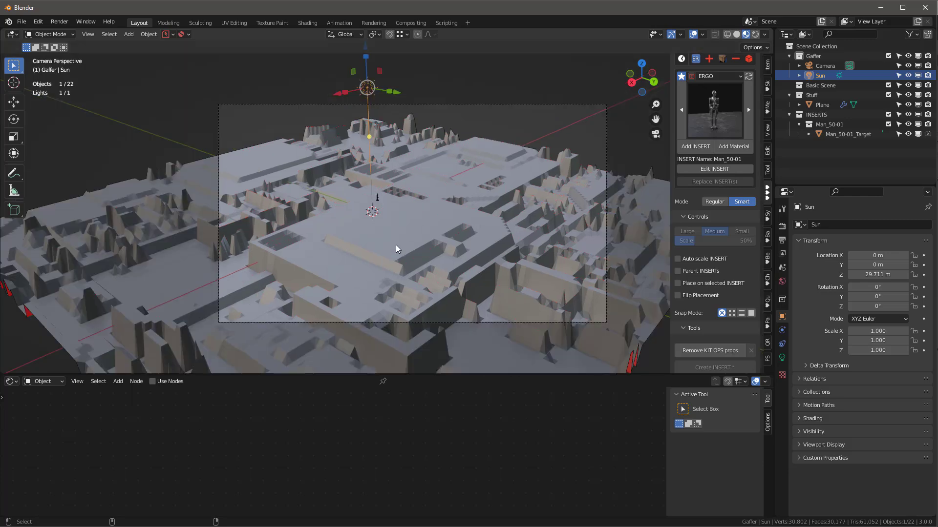
pyautogui.scroll(2, 435, 215)
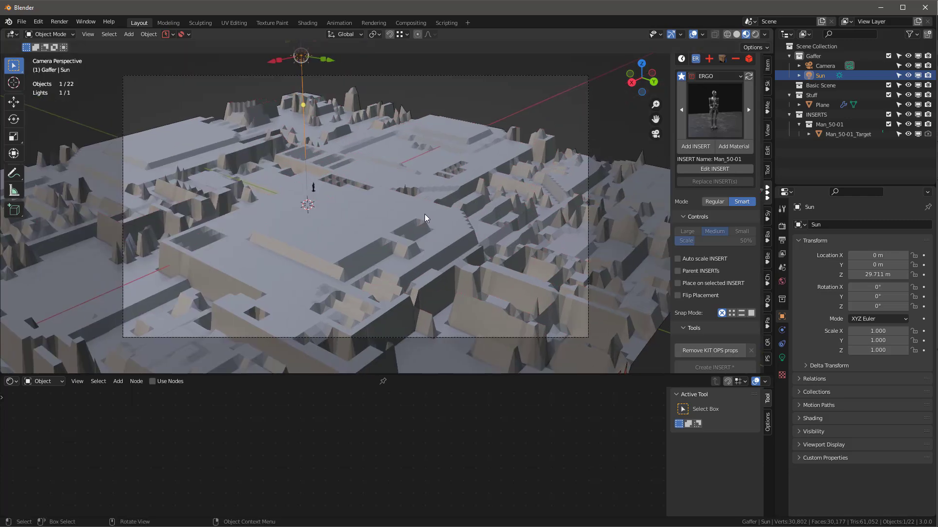
pyautogui.scroll(-2, 436, 207)
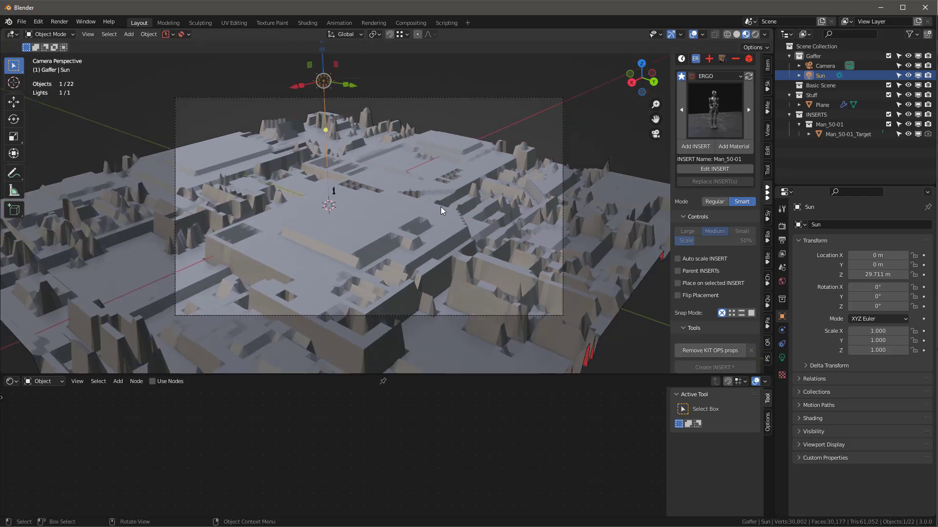
pyautogui.scroll(2, 416, 194)
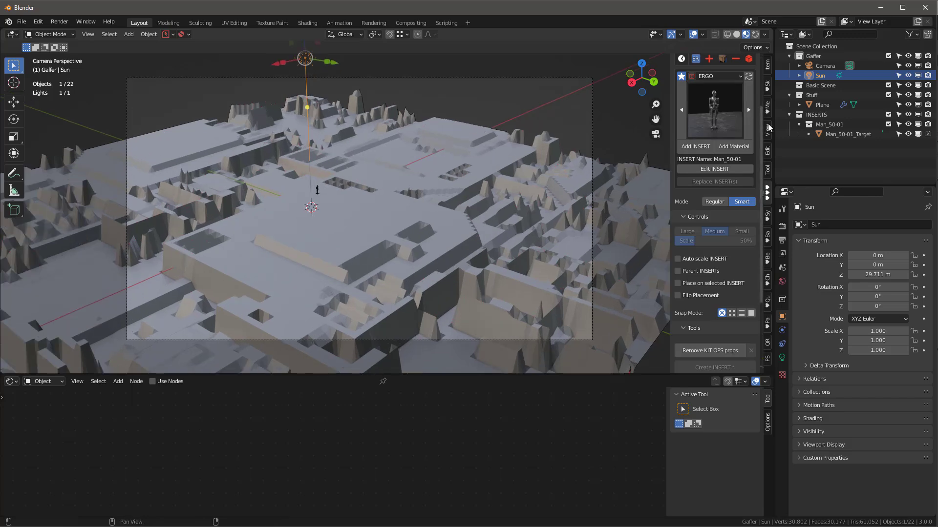
pyautogui.click(768, 129)
pyautogui.moveTo(670, 177); pyautogui.dragTo(656, 176)
pyautogui.moveTo(403, 189); pyautogui.dragTo(393, 242, button='middle')
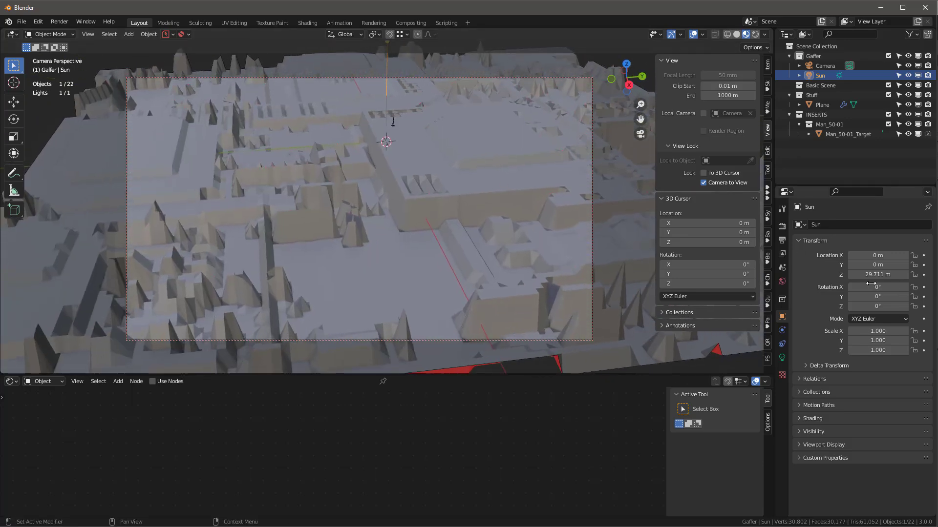
# - Set the render output's vertical resolution to 850 px
pyautogui.click(782, 254)
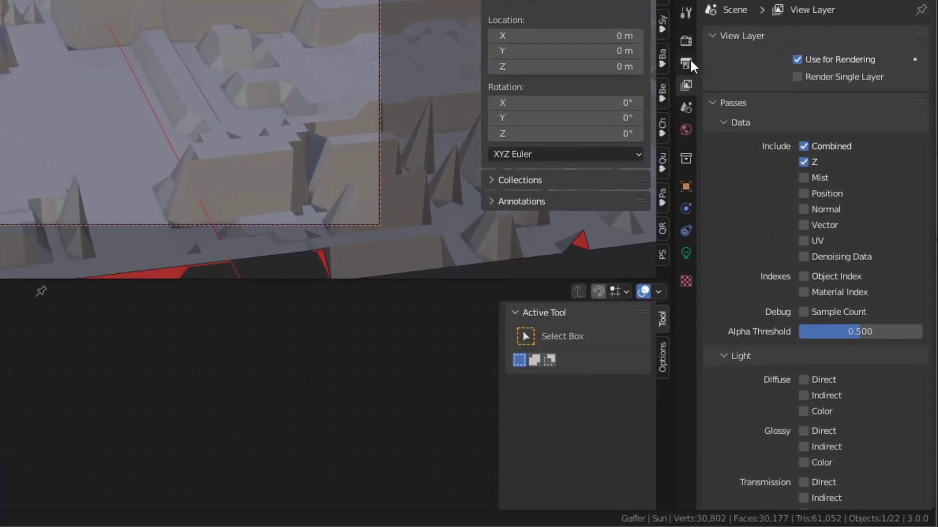
pyautogui.click(782, 240)
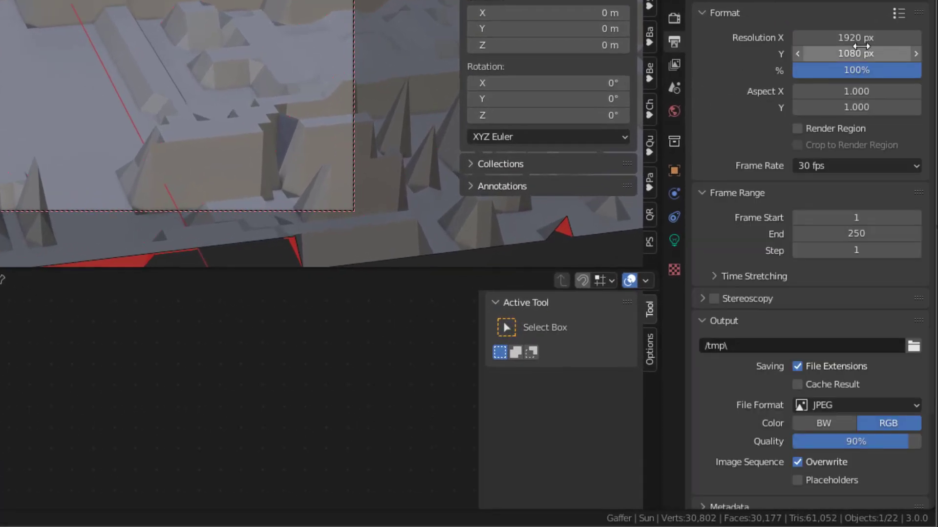
pyautogui.click(853, 53)
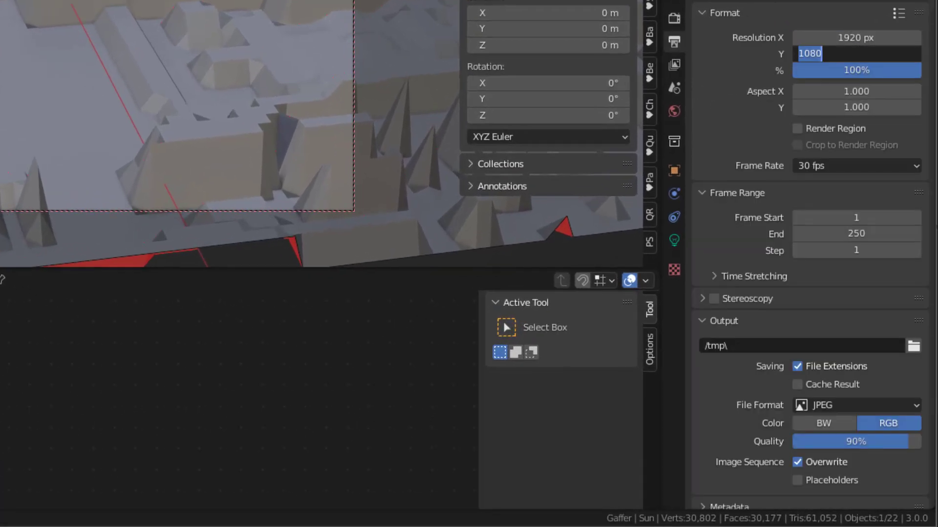
pyautogui.write('850')
pyautogui.press('Return')
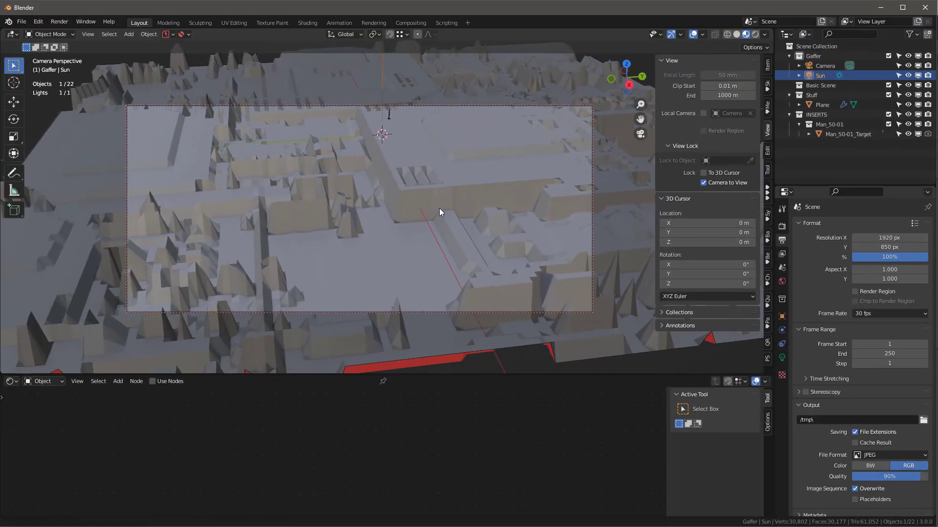
# - Reframe the camera on the central raised platform and unlock it from the view
pyautogui.moveTo(440, 208); pyautogui.dragTo(386, 243, button='middle')
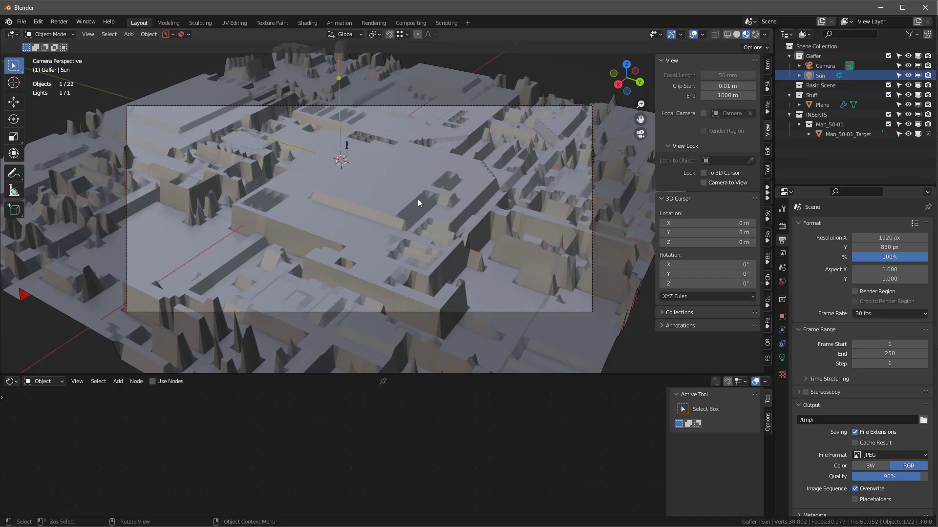
pyautogui.moveTo(413, 203); pyautogui.dragTo(370, 199, button='middle')
pyautogui.press('ctrl+alt+KP_0')
# - Rotate the Sun light freely to about 22.9° in X, 12.9° in Y and -38.8° in Z
pyautogui.click(815, 75)
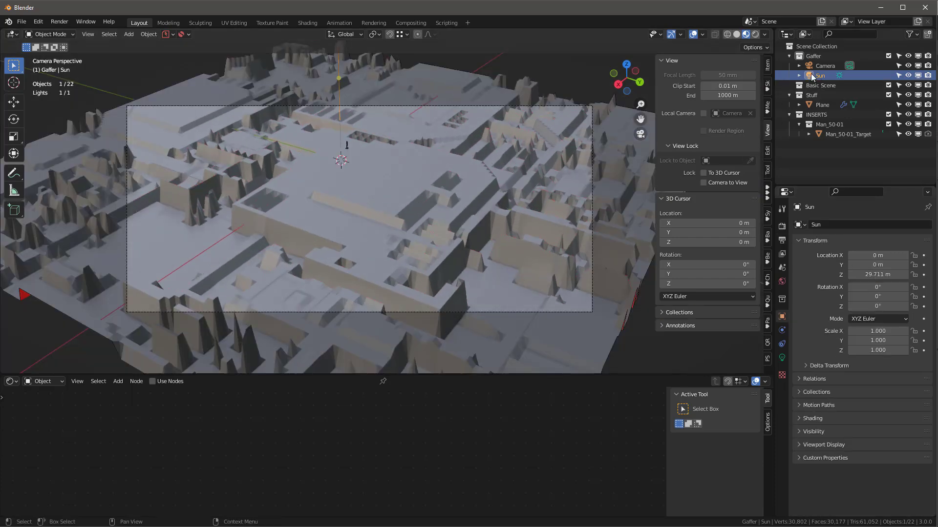
pyautogui.press('r')
pyautogui.press('r')
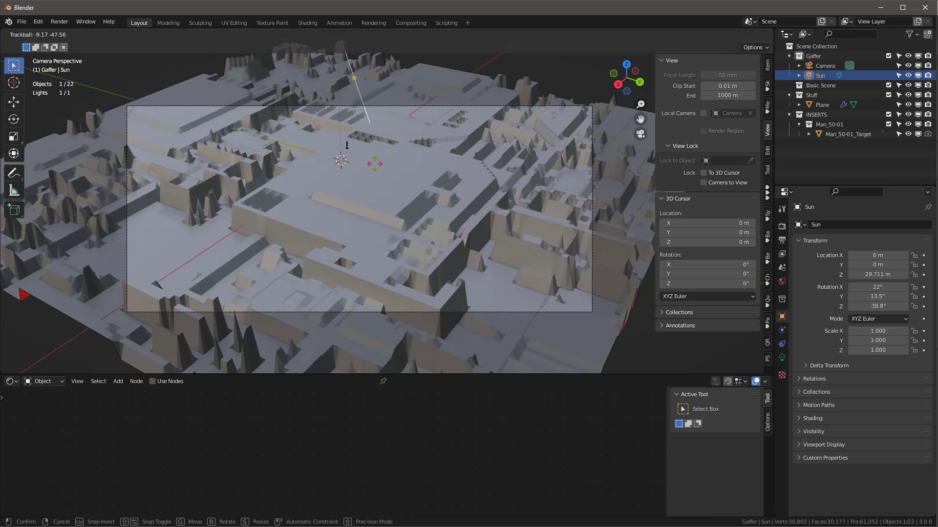
pyautogui.click(412, 220)
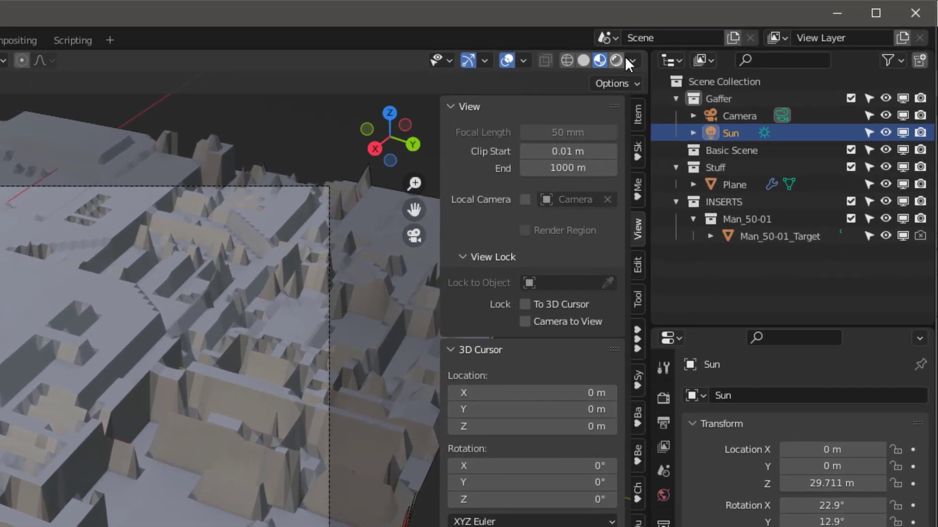
# - Enable scene lights and scene world in the viewport shading and unlink World HDRI from the scene
pyautogui.click(764, 34)
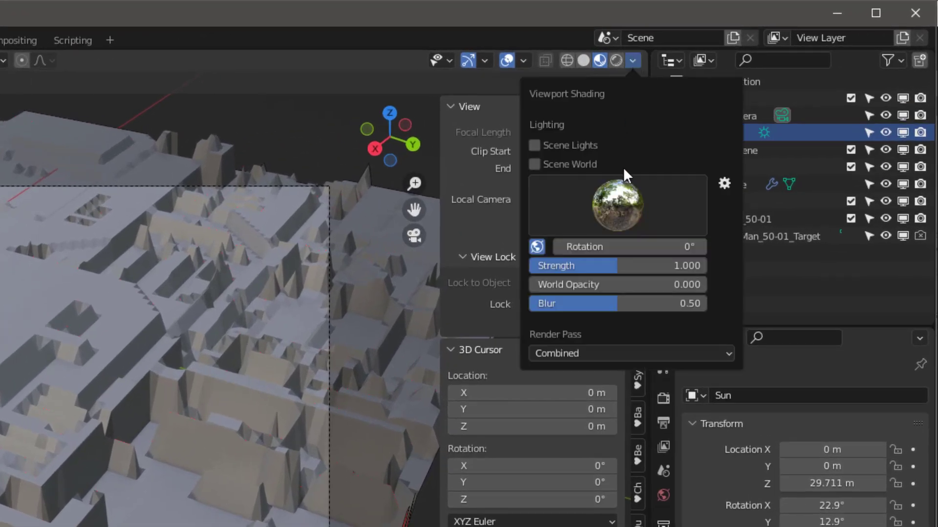
pyautogui.click(555, 144)
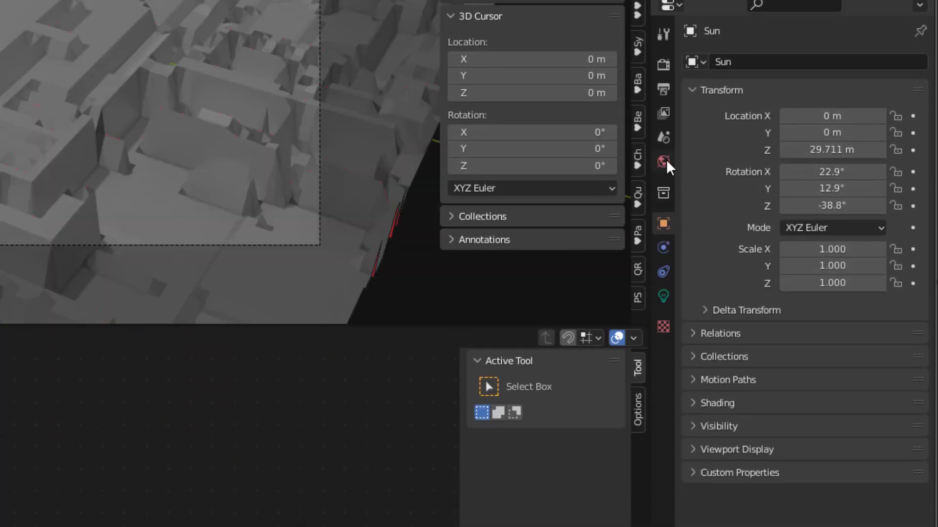
pyautogui.click(665, 496)
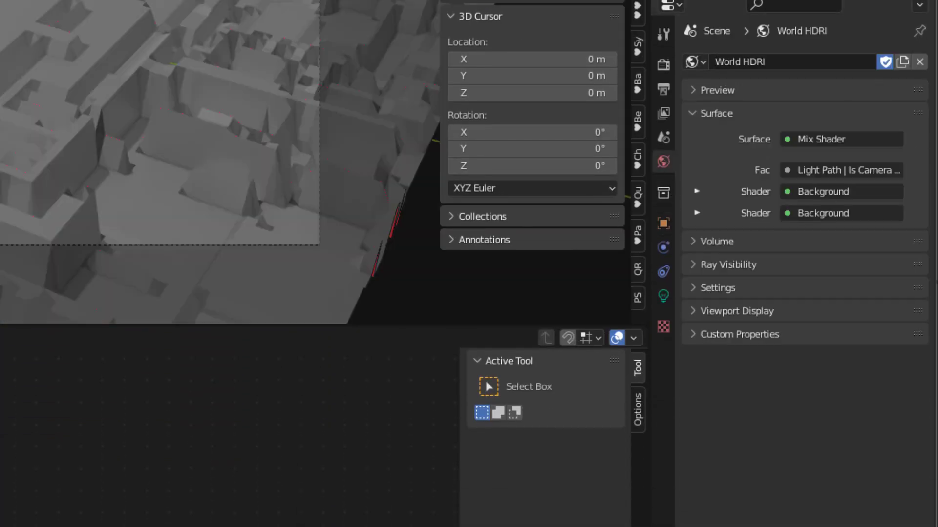
pyautogui.click(920, 62)
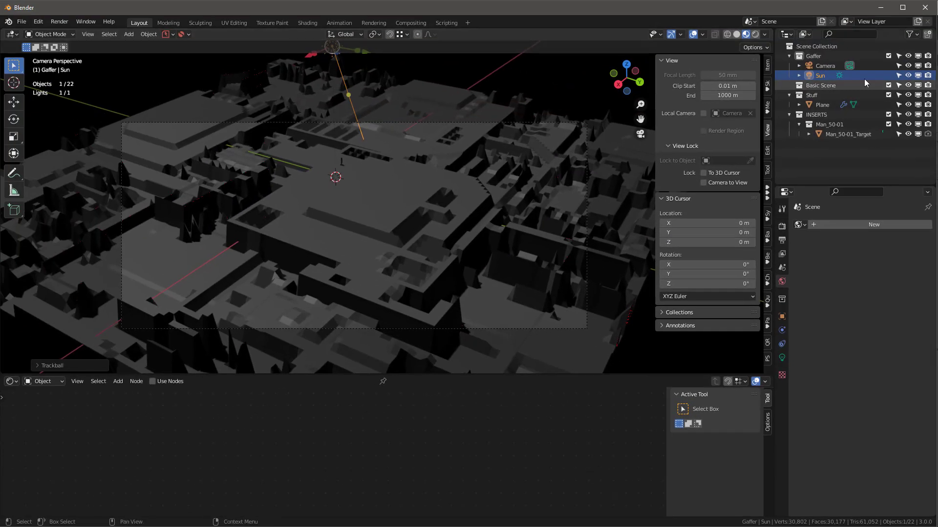
# - Set the Sun light's strength to 5
pyautogui.click(782, 358)
pyautogui.click(903, 292)
pyautogui.write('5')
pyautogui.press('Return')
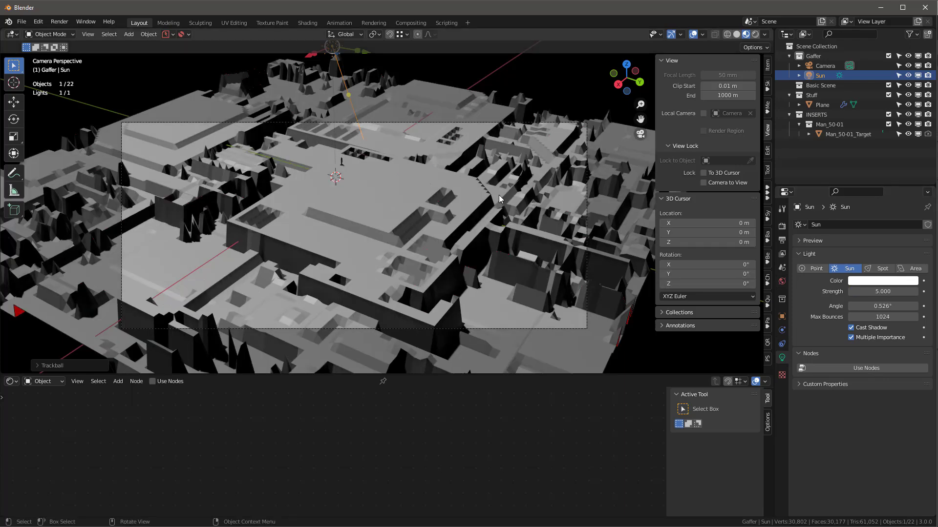
# - Rotate the Sun light freely to a low angle that casts long shadows across the city
pyautogui.press('r')
pyautogui.press('r')
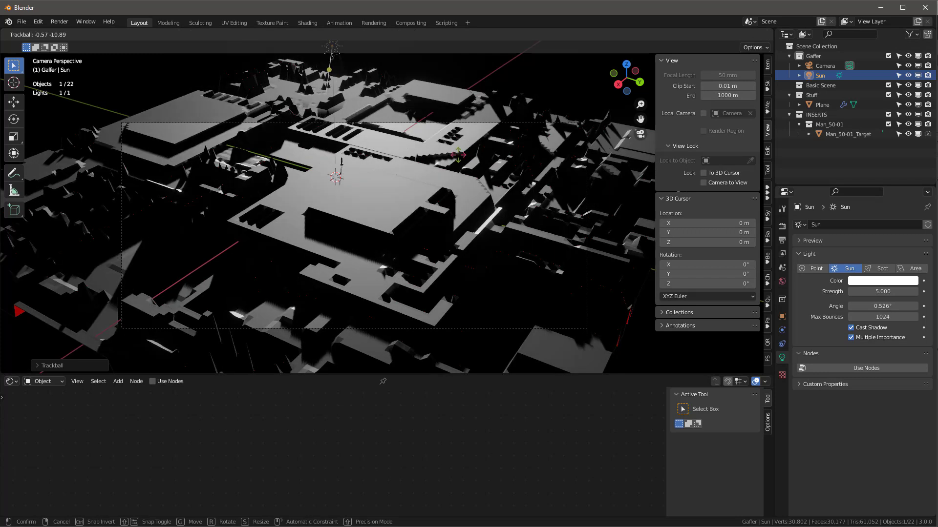
pyautogui.click(460, 156)
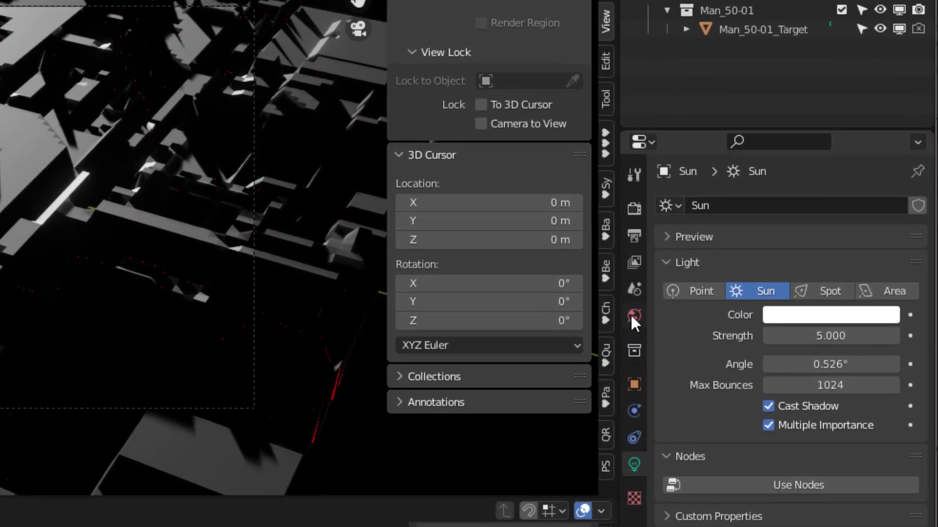
# - Create a new world and assign an Environment Texture to its background color
pyautogui.click(782, 282)
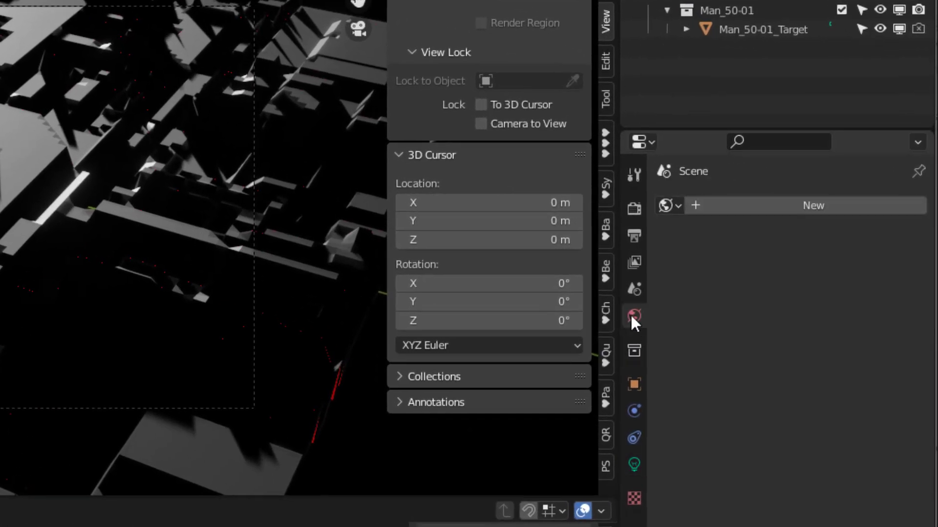
pyautogui.click(811, 202)
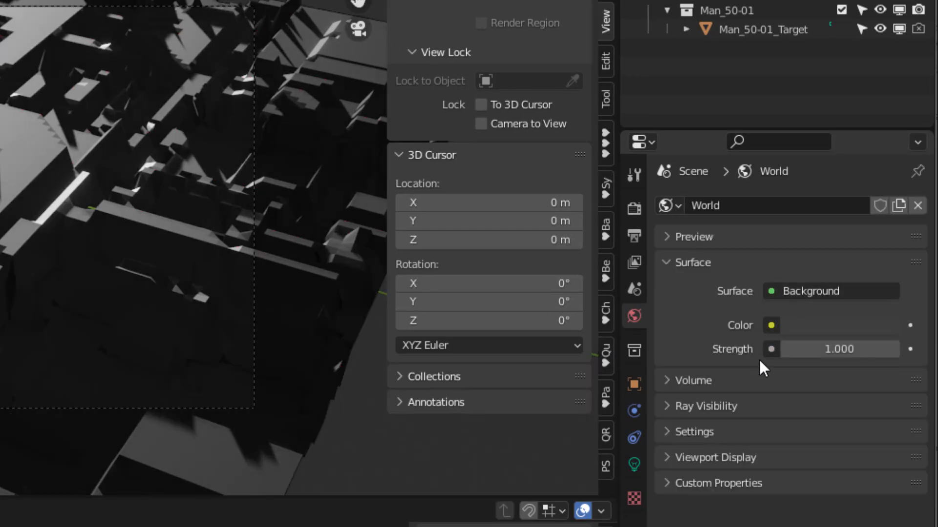
pyautogui.click(772, 325)
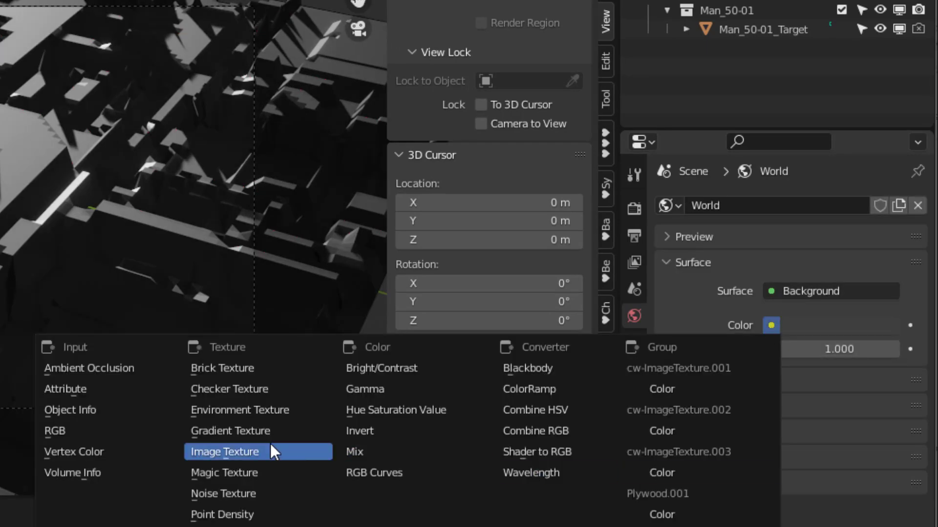
pyautogui.click(245, 352)
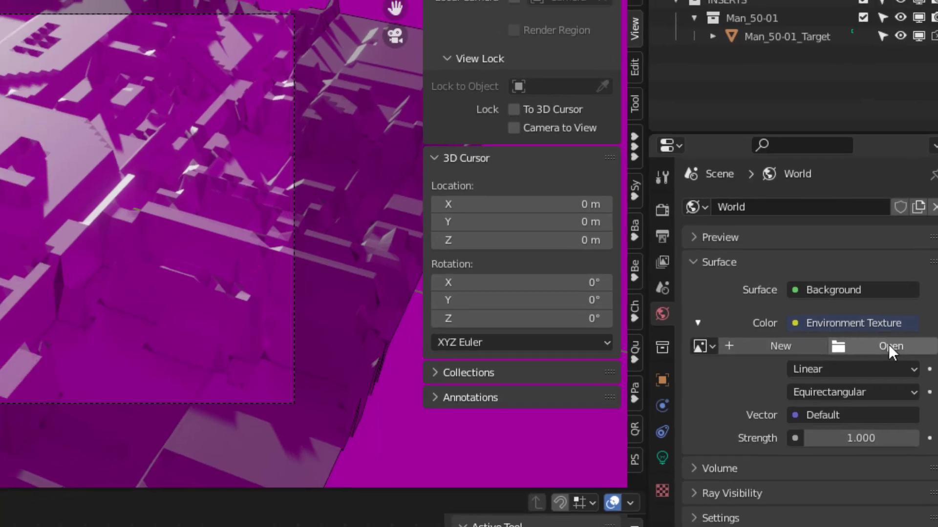
# - Load solitude_night_4k.exr from the HDRI Haven folder as the world's environment image
pyautogui.click(889, 347)
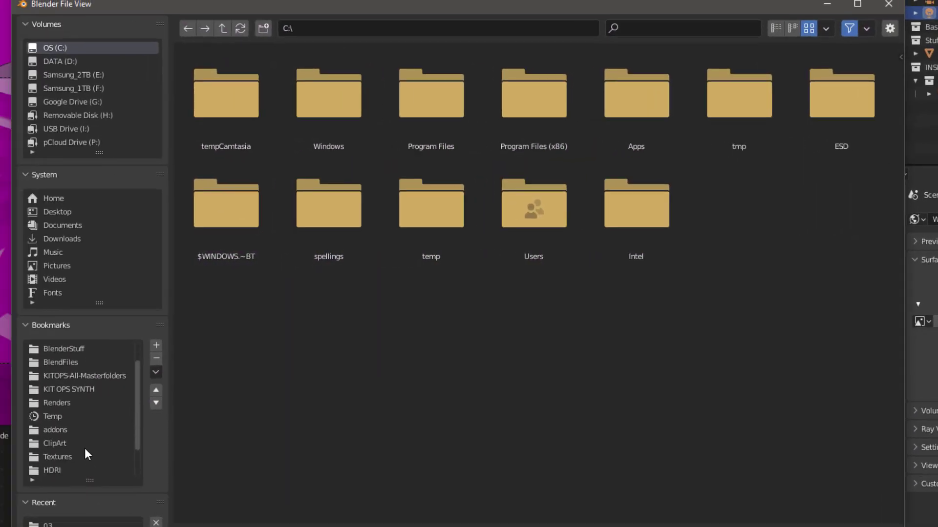
pyautogui.scroll(-3, 87, 430)
pyautogui.click(57, 430)
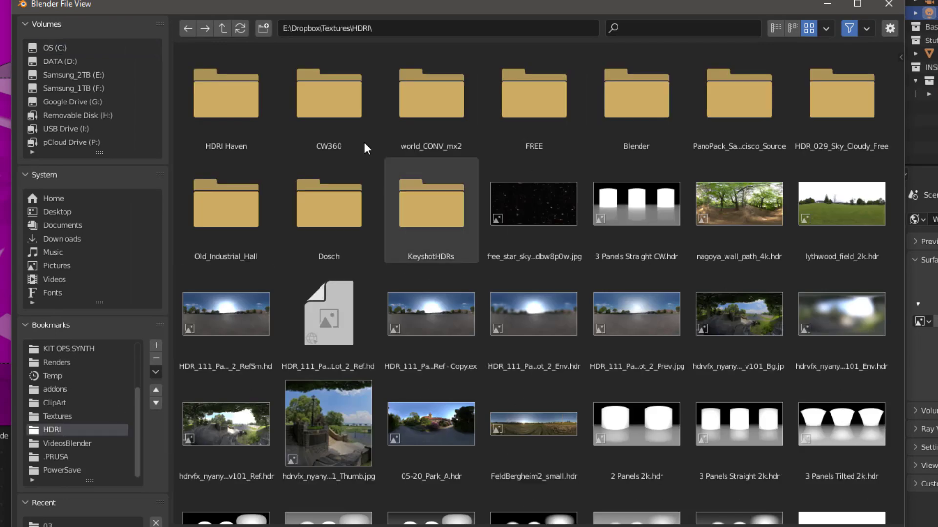
pyautogui.doubleClick(233, 98)
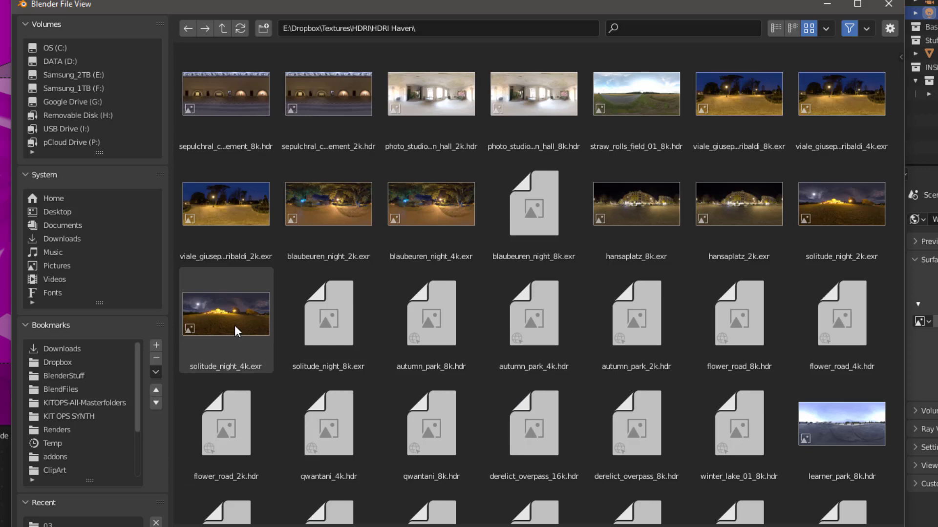
pyautogui.click(247, 298)
pyautogui.click(739, 518)
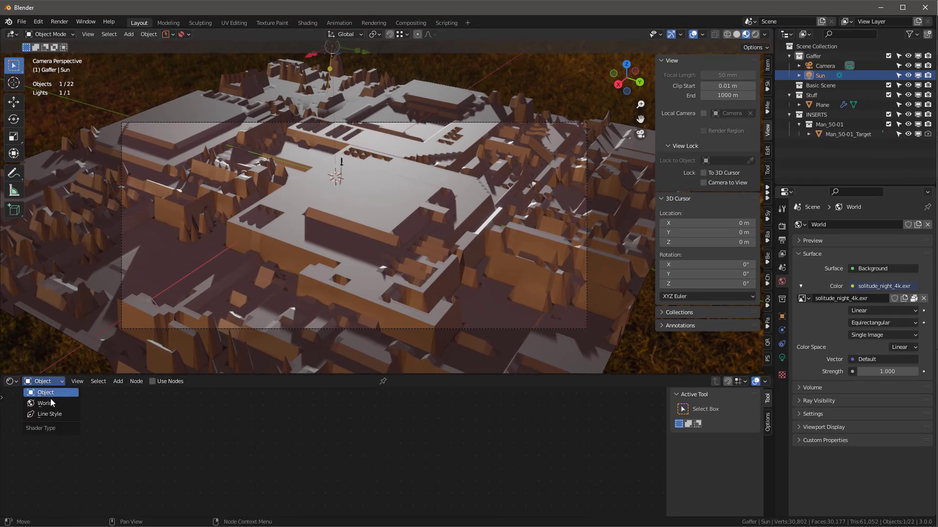
# - Show the world's shader nodes and add Mapping and Texture Coordinate nodes to the environment texture
pyautogui.click(52, 403)
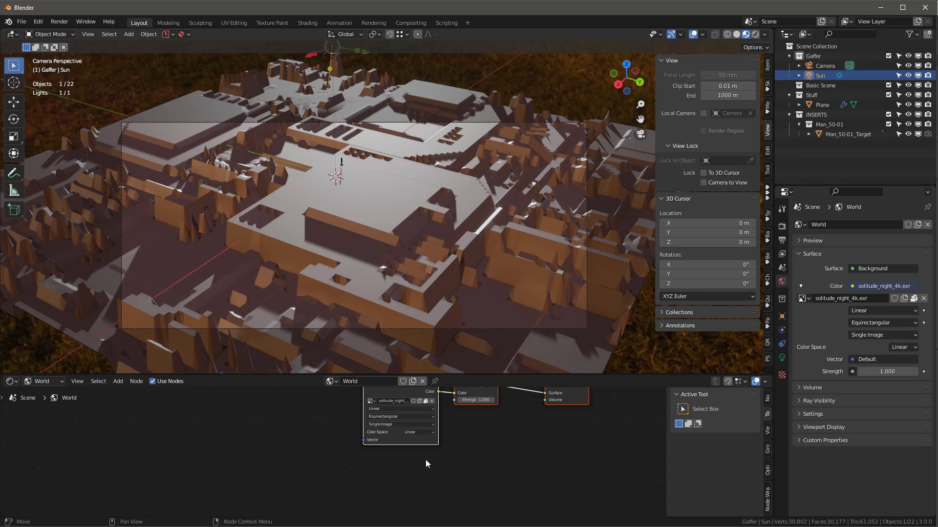
pyautogui.press('Home')
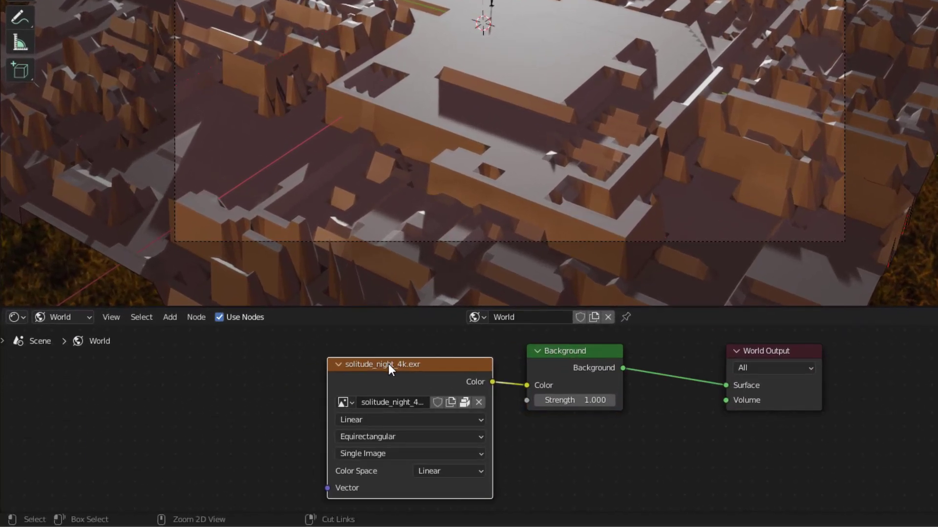
pyautogui.hotkey('ctrl', 't')
# - Adjust the Z scale in the environment texture's Mapping node
pyautogui.scroll(-2, 733, 415)
pyautogui.scroll(2, 325, 484)
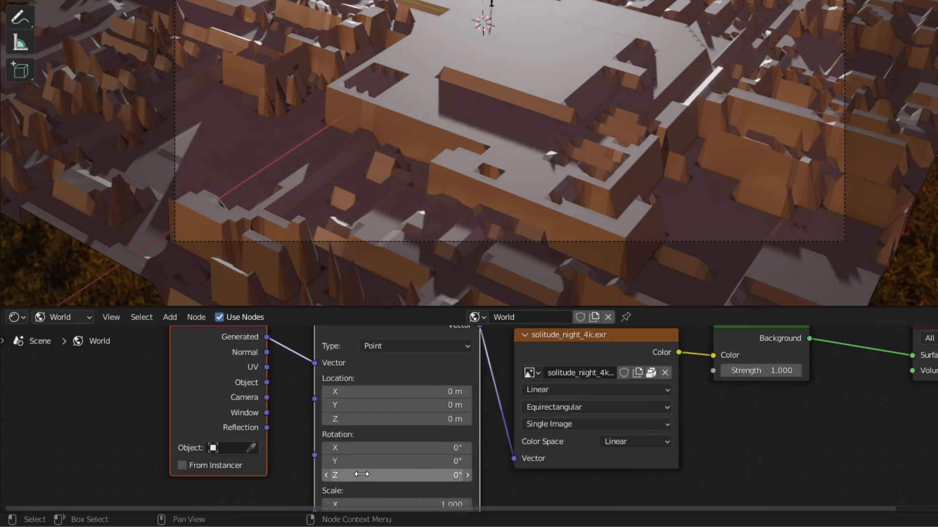
pyautogui.moveTo(392, 498); pyautogui.dragTo(392, 387, button='middle')
pyautogui.scroll(2, 392, 387)
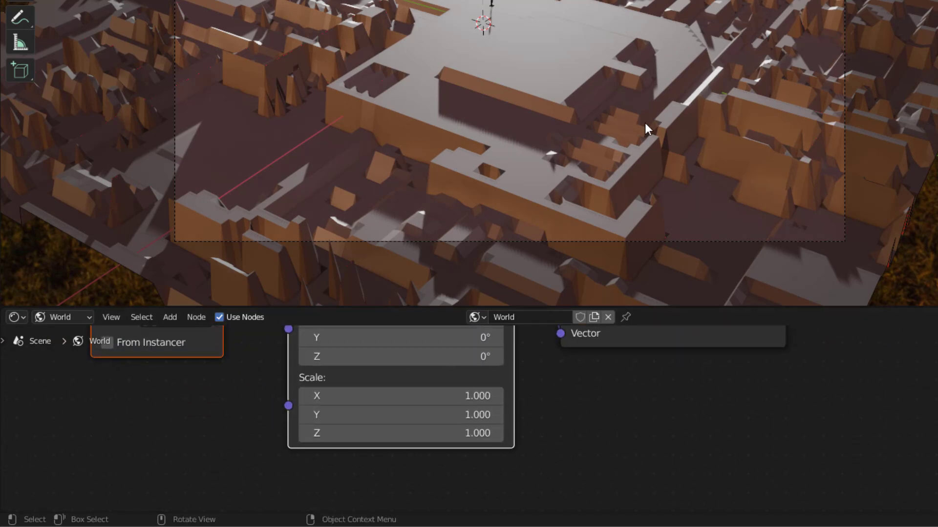
pyautogui.moveTo(366, 433); pyautogui.dragTo(510, 433)
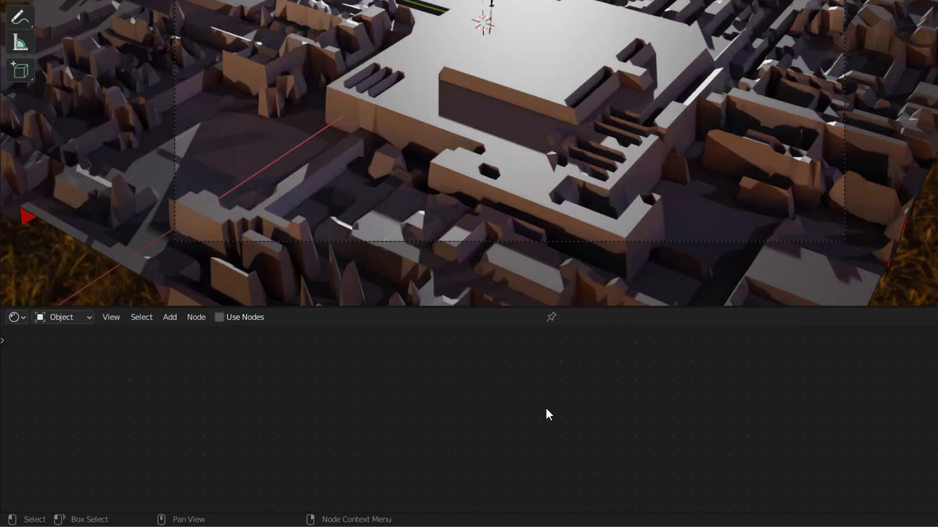
# - Delete the Ambient Occlusion node from the plane's a-displace material
pyautogui.click(556, 84)
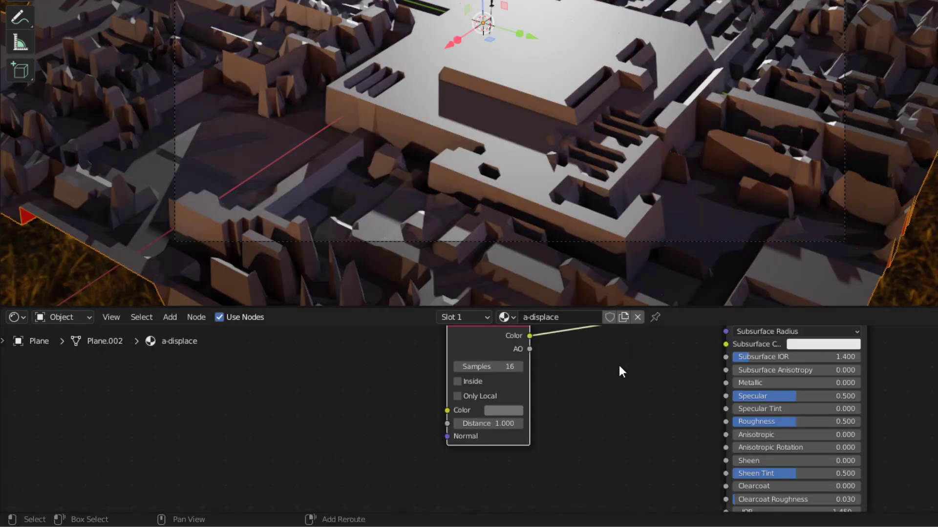
pyautogui.moveTo(596, 391); pyautogui.dragTo(586, 434, button='middle')
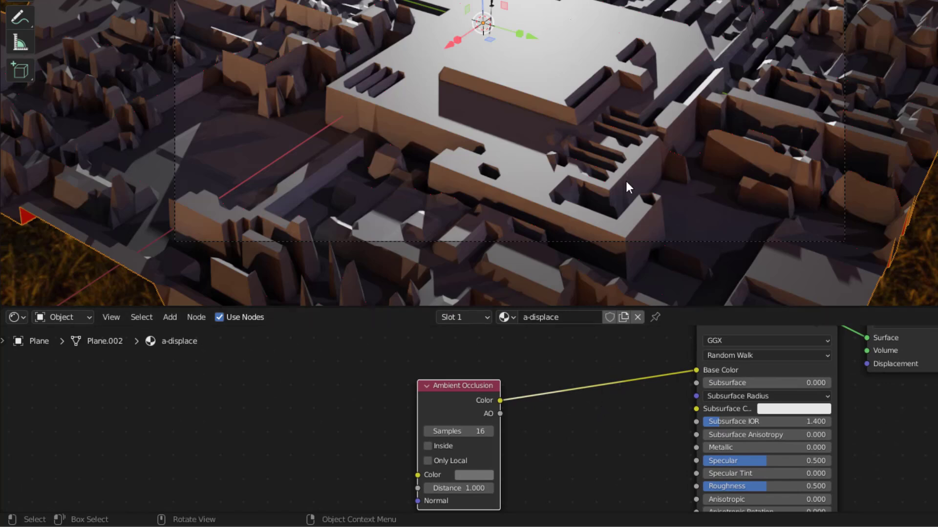
pyautogui.scroll(-2, 594, 439)
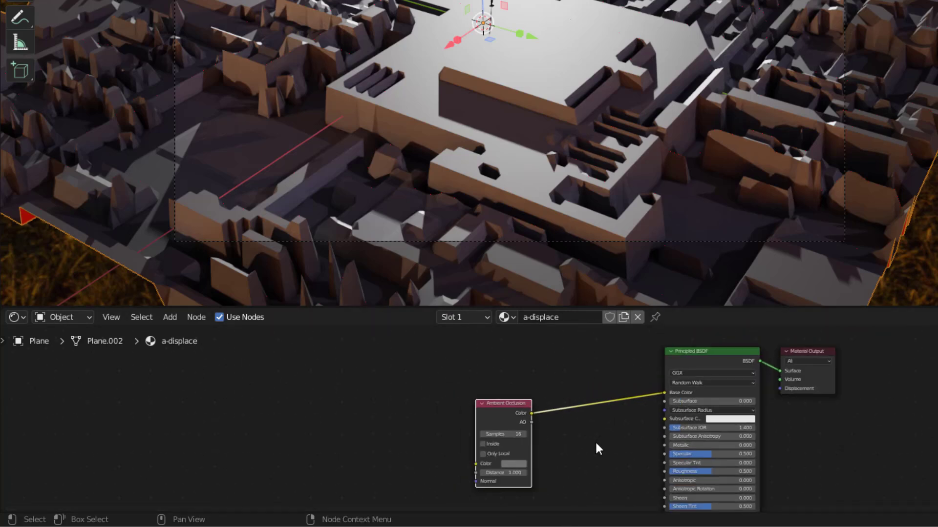
pyautogui.scroll(1, 593, 444)
pyautogui.moveTo(486, 395); pyautogui.dragTo(495, 388)
pyautogui.press('x')
pyautogui.scroll(-1, 581, 388)
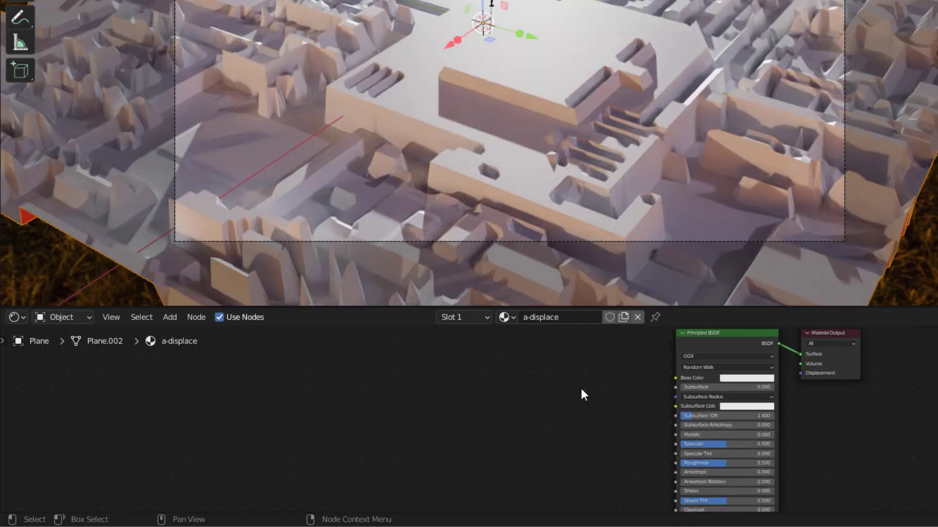
# - Add an Image Texture with Mapping and Texture Coordinate nodes to the Principled BSDF's Base Color and space them away from the shader
pyautogui.click(720, 333)
pyautogui.press('ctrl')
pyautogui.hotkey('ctrl', 't')
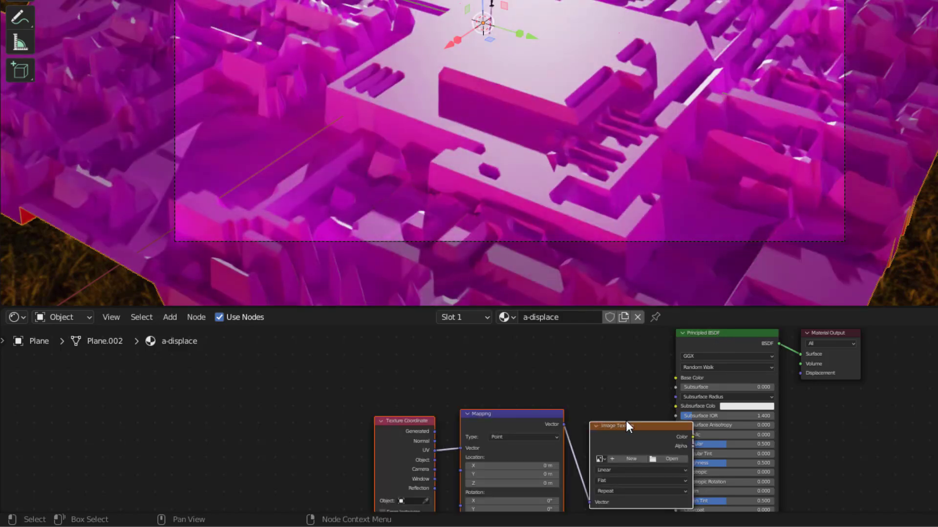
pyautogui.moveTo(628, 425); pyautogui.dragTo(436, 433)
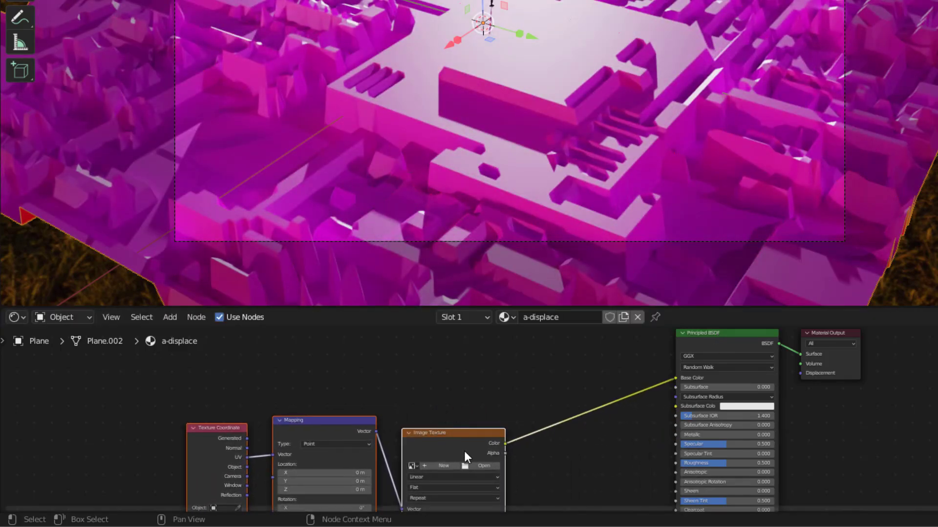
pyautogui.hotkey('shift', 'd')
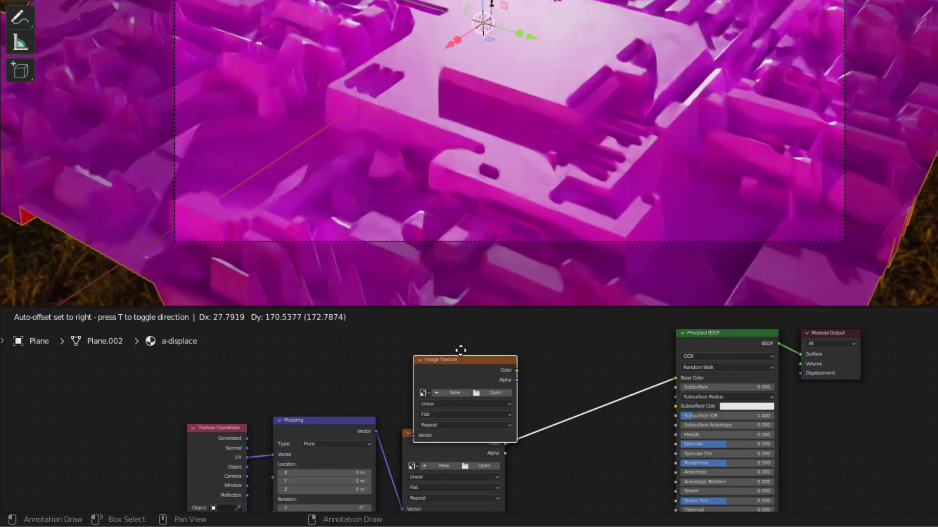
pyautogui.click(446, 508)
pyautogui.scroll(3, 553, 381)
pyautogui.hscroll(-2, 553, 381)
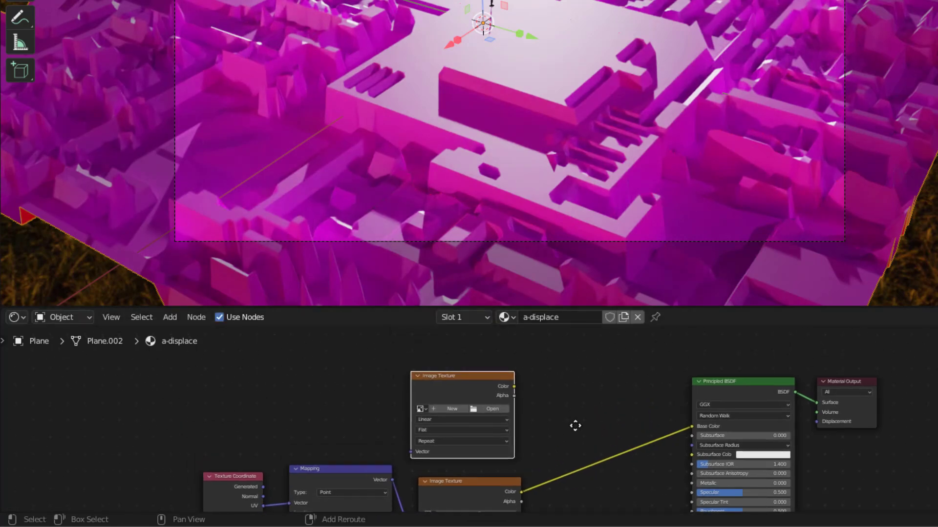
pyautogui.moveTo(533, 381); pyautogui.dragTo(711, 421)
pyautogui.scroll(2, 468, 412)
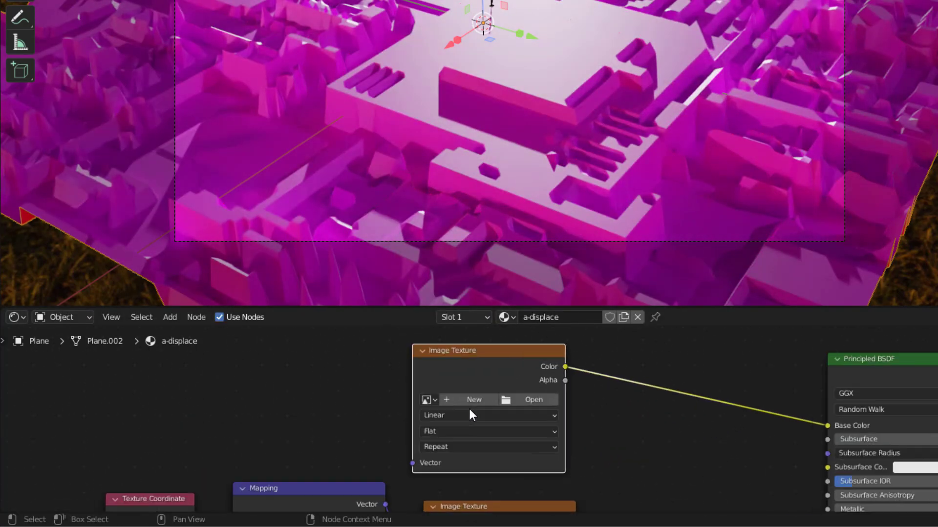
pyautogui.click(426, 400)
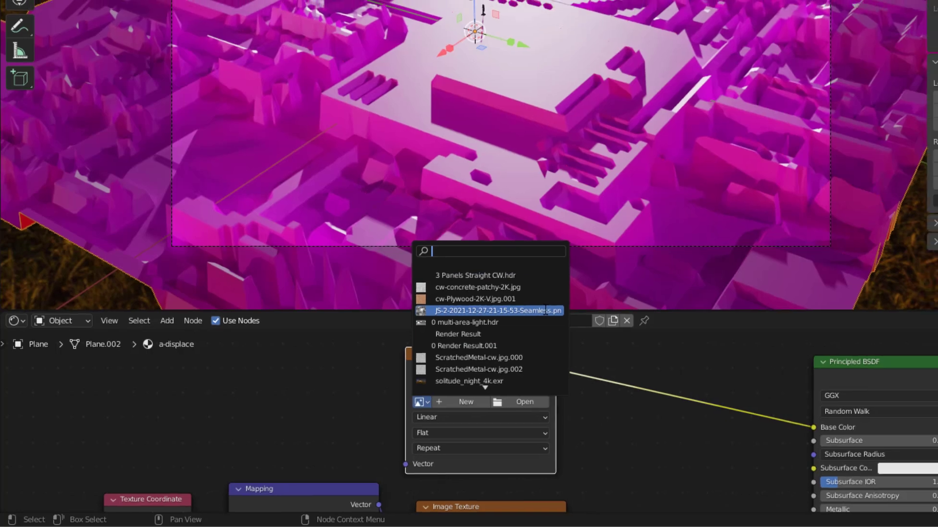
pyautogui.click(555, 307)
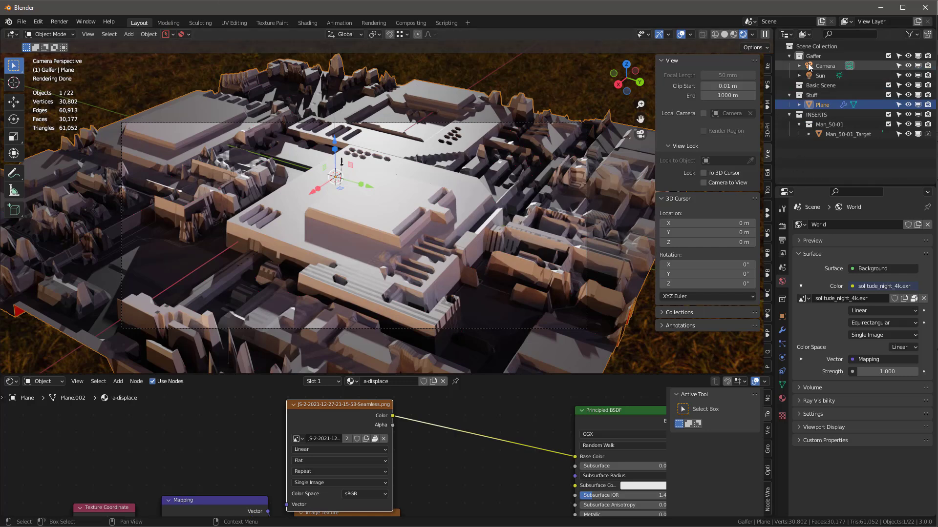
# - Raise the camera's passepartout opacity to darken the area outside its frame
pyautogui.click(849, 65)
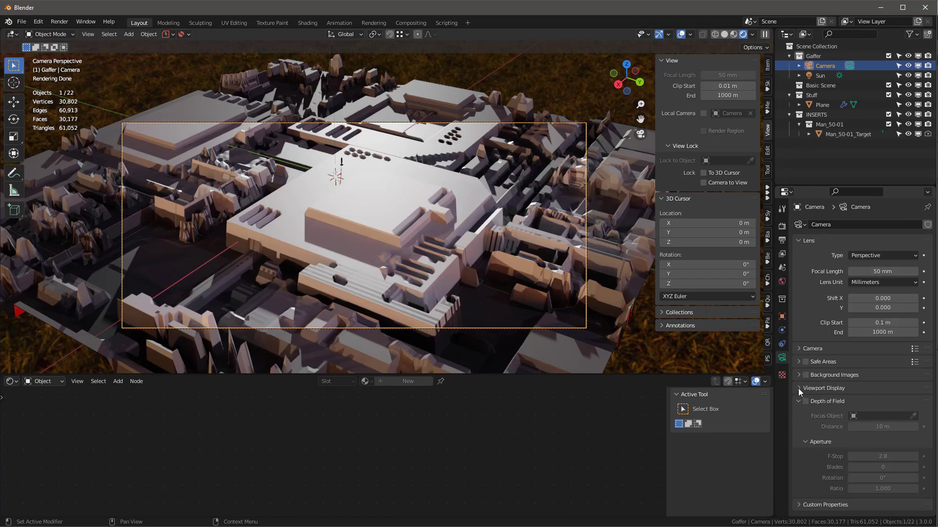
pyautogui.click(798, 388)
pyautogui.moveTo(884, 460); pyautogui.dragTo(917, 462)
# - Enable Render Region for the scene output and switch the viewport to Material Preview shading
pyautogui.click(783, 238)
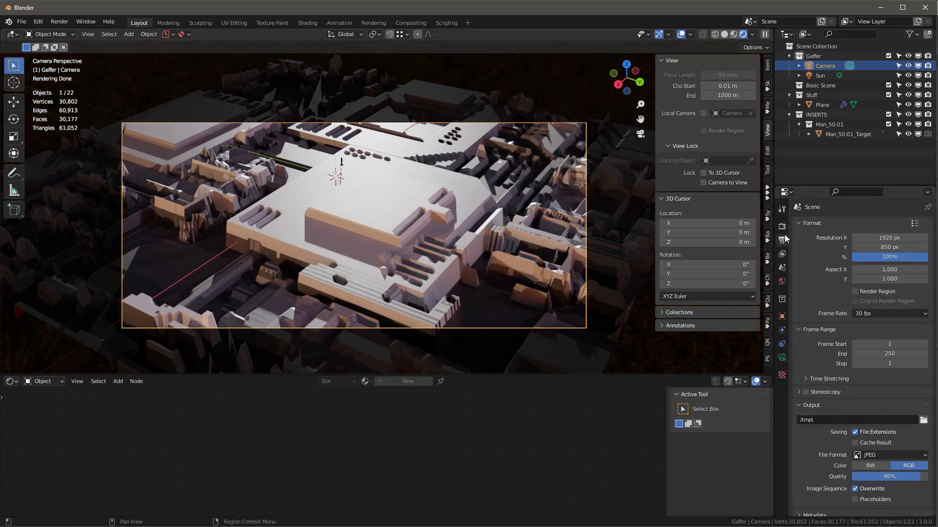
pyautogui.click(856, 292)
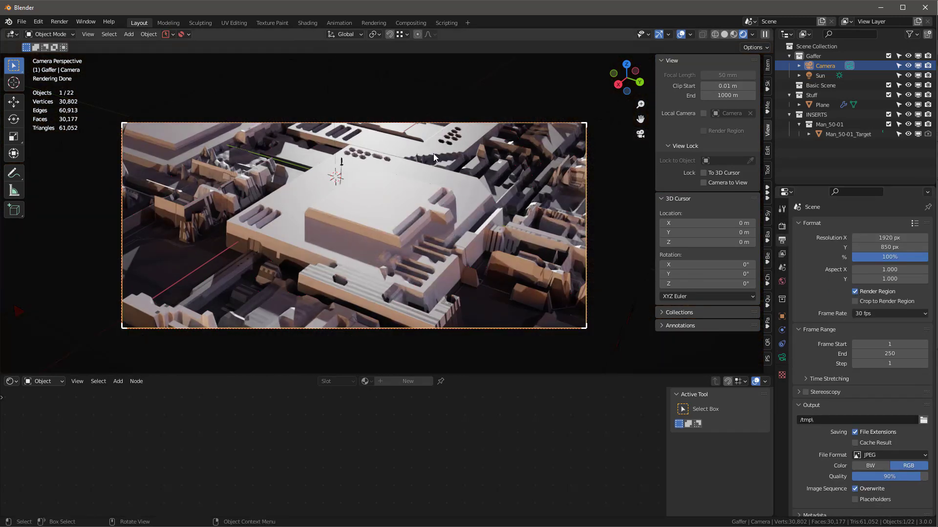
pyautogui.click(734, 34)
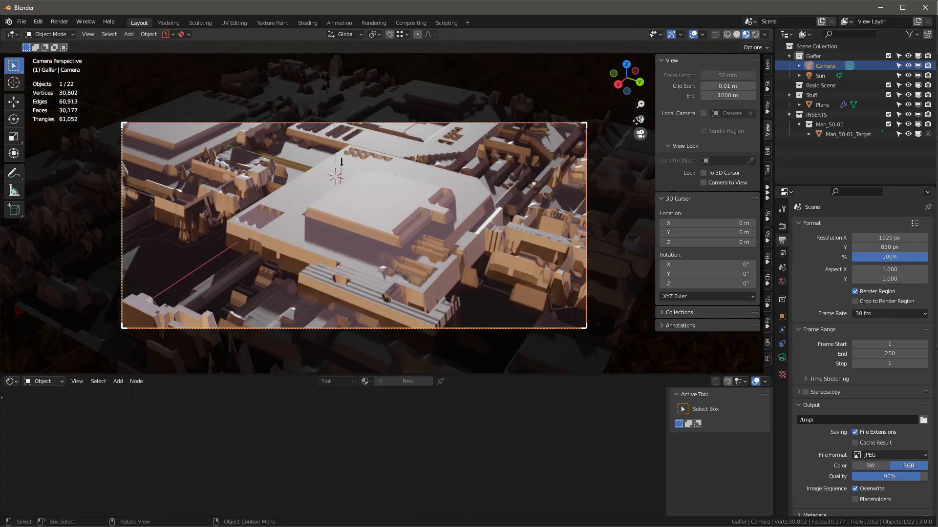
pyautogui.click(393, 196)
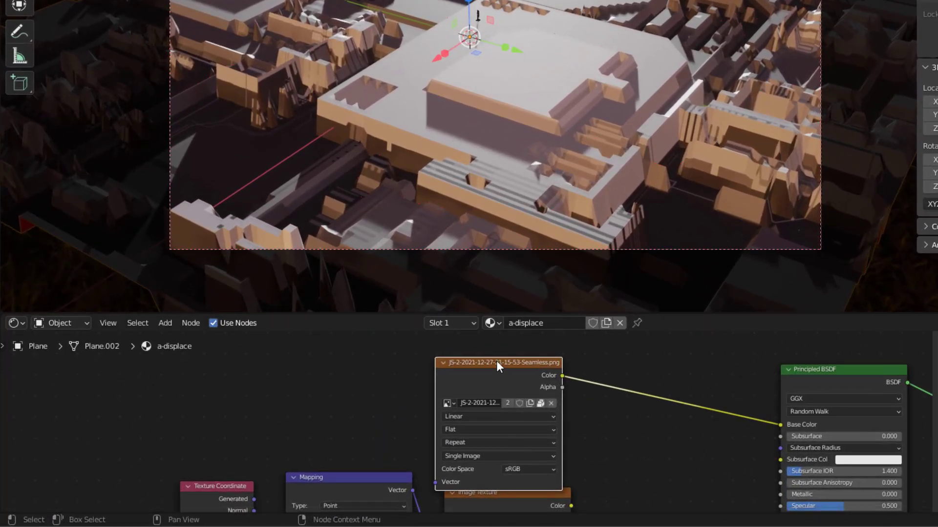
pyautogui.moveTo(497, 364); pyautogui.dragTo(501, 343)
pyautogui.scroll(-3, 657, 408)
pyautogui.keyDown('shift'); pyautogui.scroll(-3, 669, 399); pyautogui.keyUp('shift')
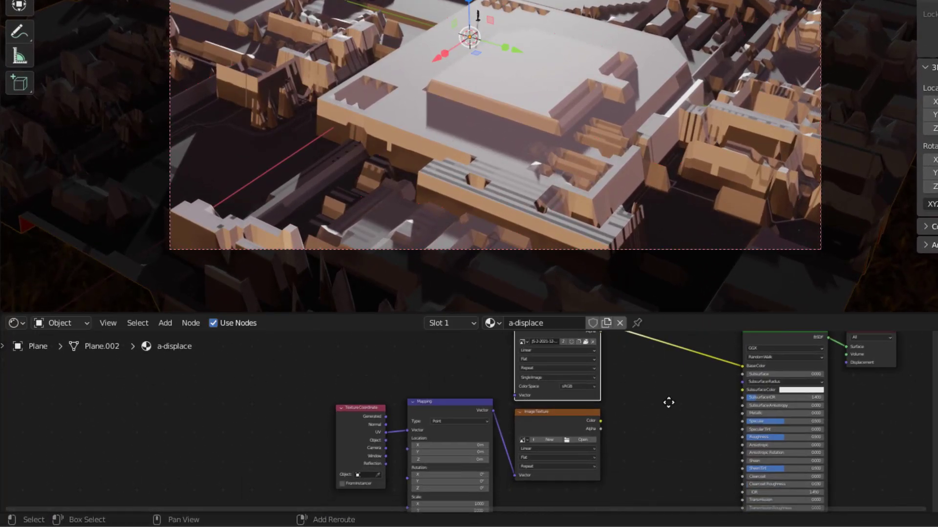
pyautogui.scroll(2, 612, 452)
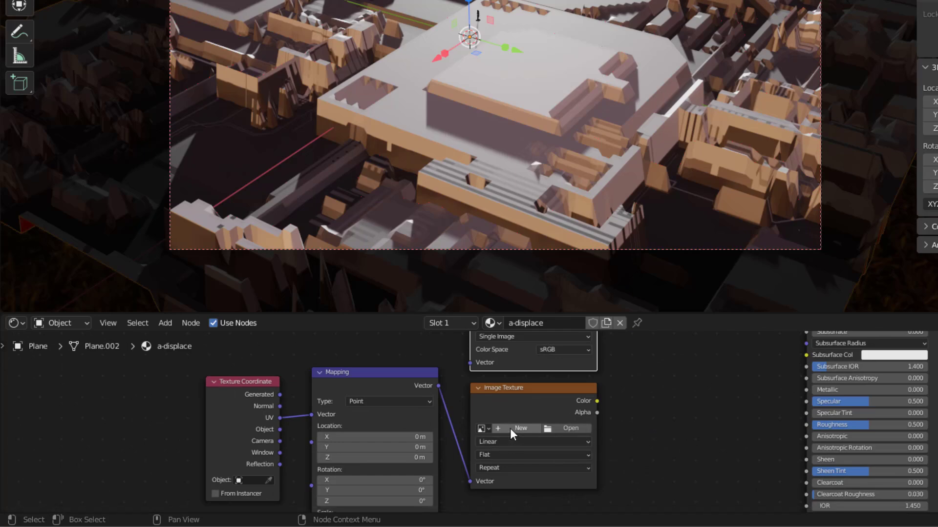
pyautogui.click(567, 429)
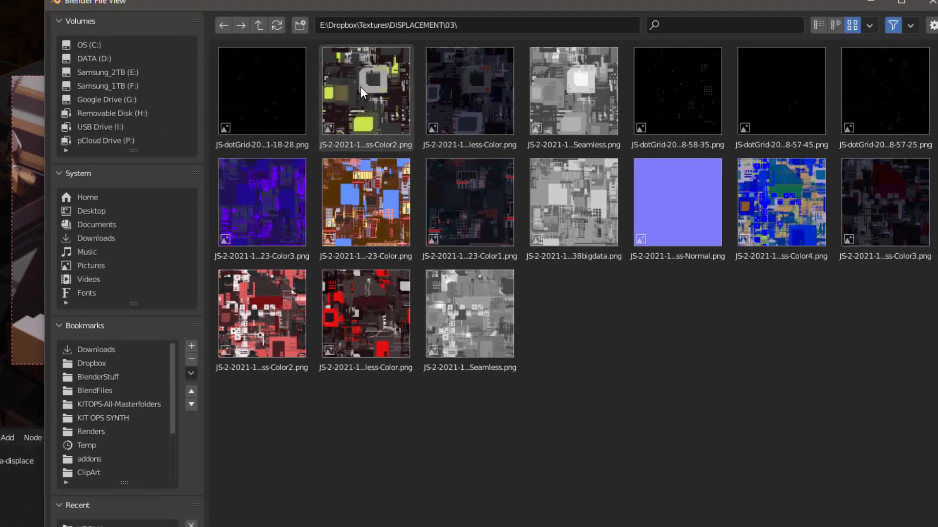
pyautogui.click(518, 12)
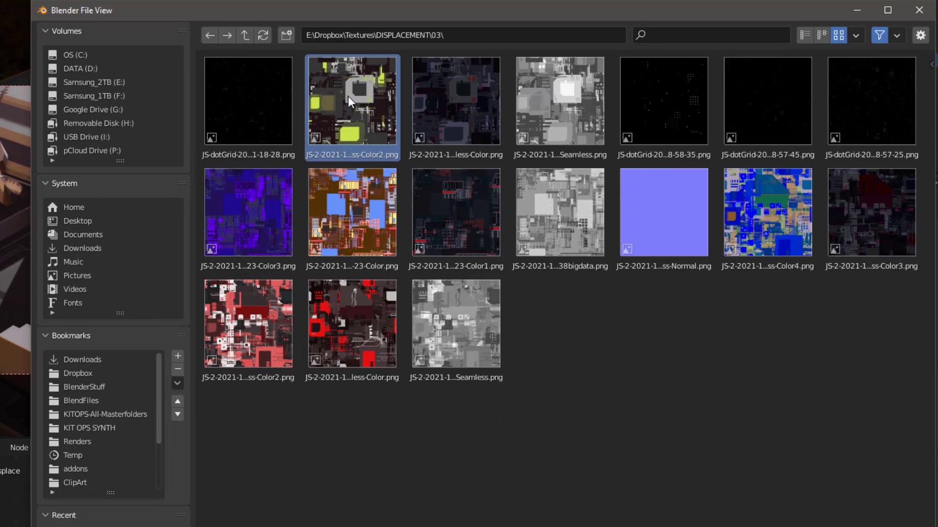
pyautogui.doubleClick(348, 96)
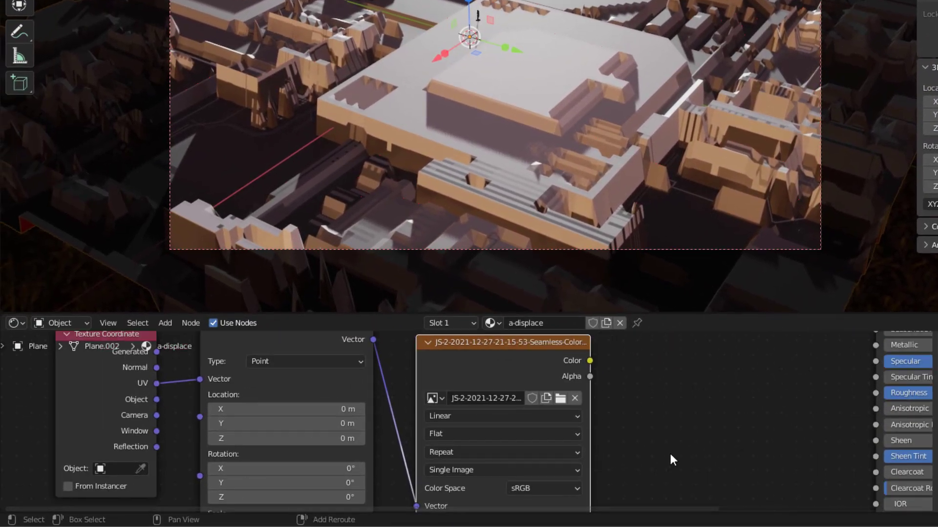
# - Drive the Mapping node with Object coordinates and link the Color2 texture's color output to Base Color
pyautogui.moveTo(670, 460); pyautogui.dragTo(736, 468, button='middle')
pyautogui.moveTo(220, 412); pyautogui.dragTo(279, 388)
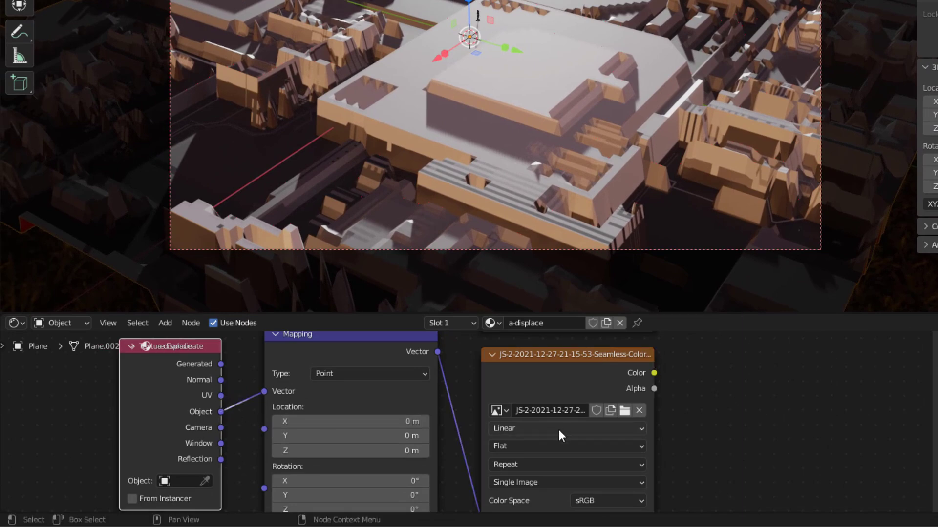
pyautogui.scroll(-2, 620, 445)
pyautogui.moveTo(737, 406); pyautogui.dragTo(609, 423, button='middle')
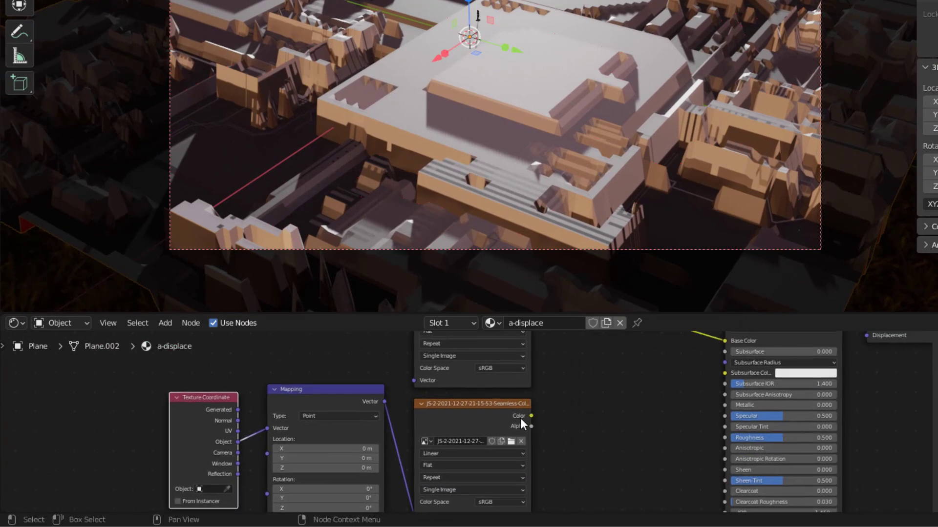
pyautogui.moveTo(531, 415); pyautogui.dragTo(725, 341)
pyautogui.moveTo(620, 354); pyautogui.dragTo(660, 361, button='middle')
pyautogui.scroll(2, 585, 473)
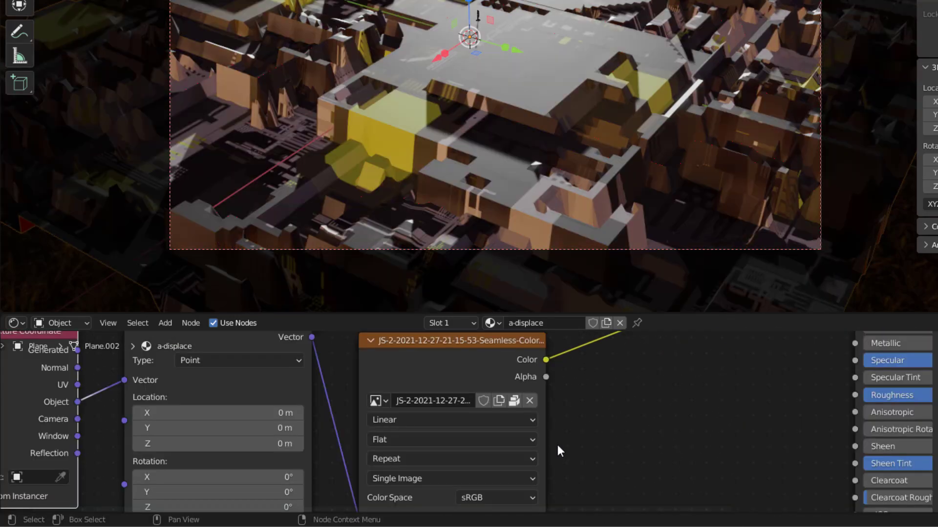
# - Set the Color2 texture's projection to Box
pyautogui.scroll(-2, 614, 456)
pyautogui.scroll(2, 614, 455)
pyautogui.click(387, 442)
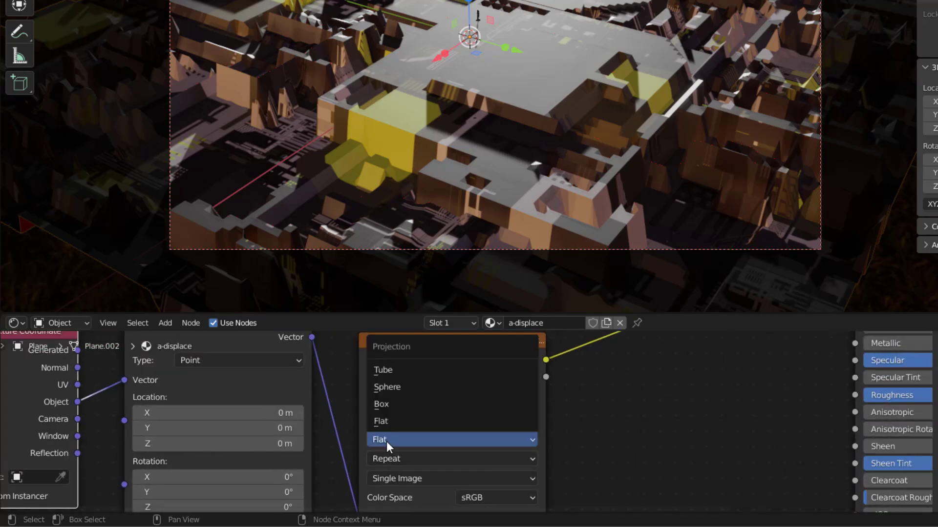
pyautogui.click(389, 403)
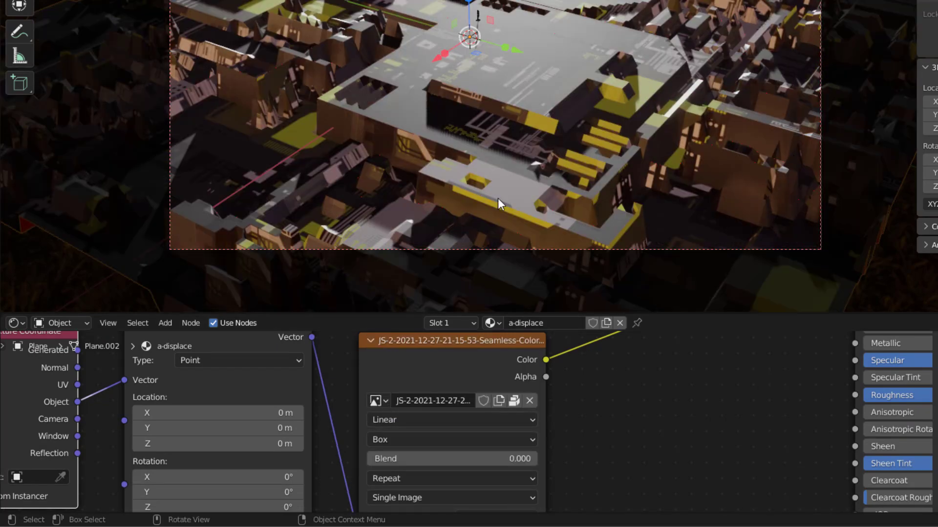
# - Examine the box-projected color texture on the displaced plane's sides and surfaces from several angles
pyautogui.moveTo(716, 177); pyautogui.dragTo(638, 136, button='middle')
pyautogui.scroll(2, 441, 75)
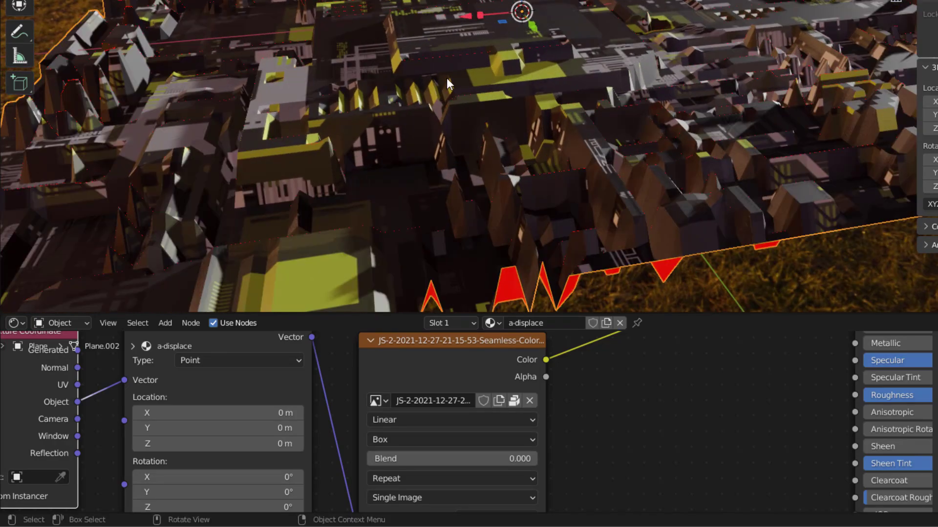
pyautogui.scroll(-5, 524, 104)
pyautogui.moveTo(523, 103); pyautogui.dragTo(669, 124, button='middle')
pyautogui.scroll(-3, 640, 435)
pyautogui.scroll(5, 418, 93)
pyautogui.moveTo(418, 92); pyautogui.dragTo(674, 248, button='middle')
# - Enlarge the node editor and add a Value node connected to the Mapping node's Scale input
pyautogui.scroll(-3, 356, 434)
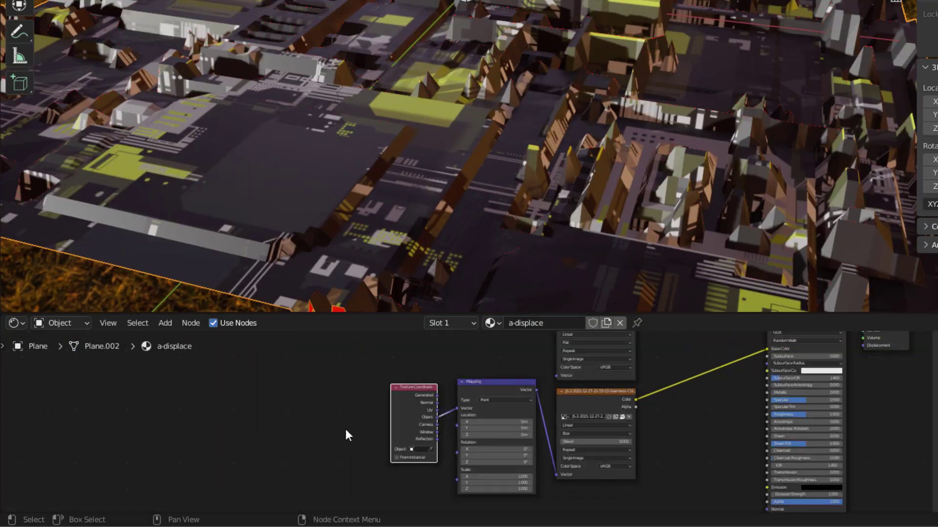
pyautogui.scroll(3, 356, 434)
pyautogui.scroll(-3, 435, 397)
pyautogui.scroll(3, 412, 498)
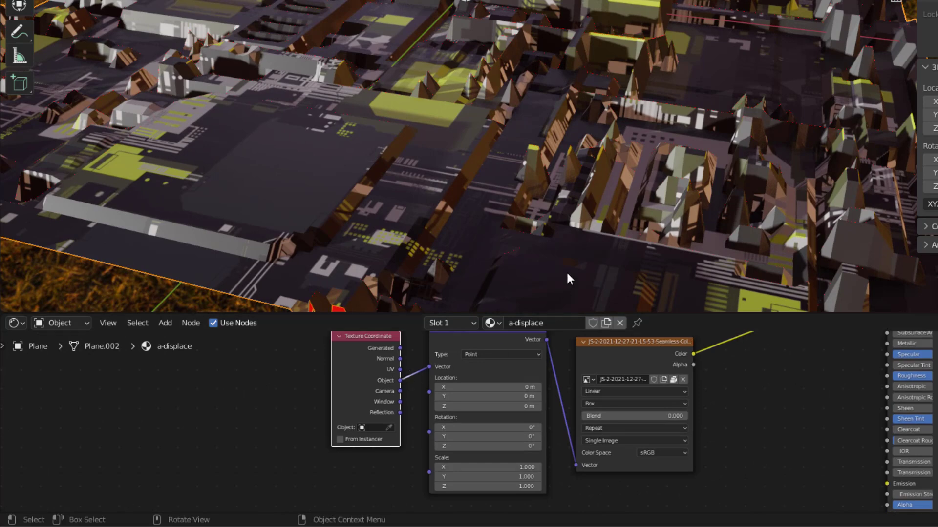
pyautogui.moveTo(569, 313); pyautogui.dragTo(569, 198)
pyautogui.scroll(1, 517, 329)
pyautogui.click(284, 442)
pyautogui.hotkey('shift', 'a')
pyautogui.moveTo(259, 389)
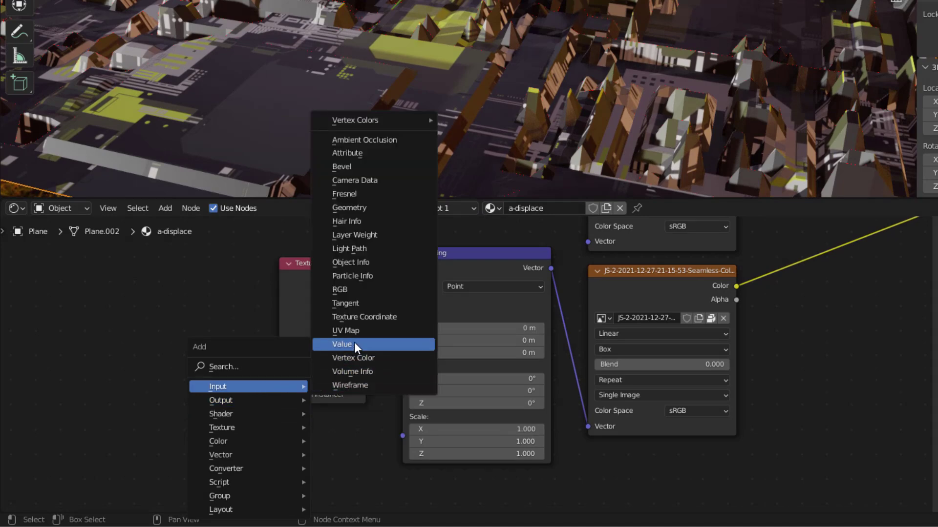
pyautogui.click(353, 342)
pyautogui.click(264, 462)
pyautogui.moveTo(362, 474); pyautogui.dragTo(366, 418)
# - Set the Value node that controls the texture scale to 2.000
pyautogui.scroll(3, 341, 447)
pyautogui.click(372, 459)
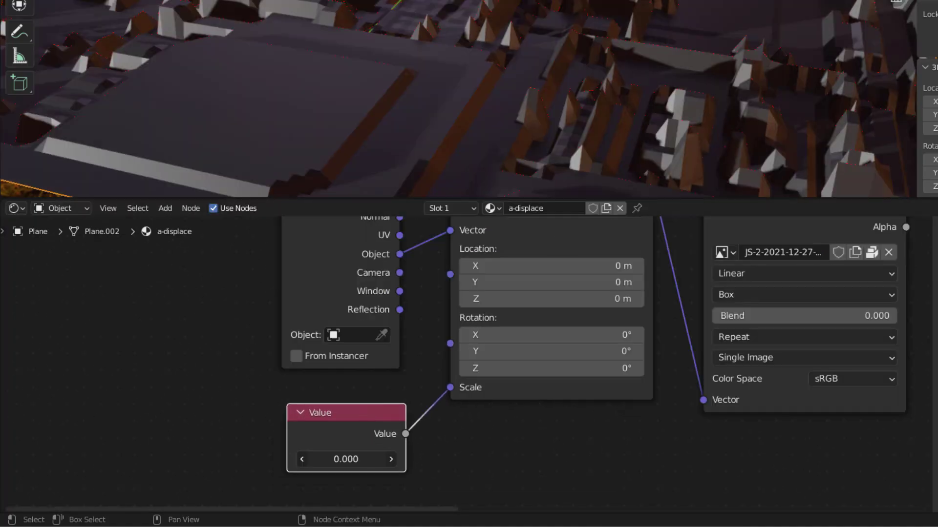
pyautogui.write('3.4')
pyautogui.press('Return')
pyautogui.moveTo(372, 459); pyautogui.dragTo(337, 459)
pyautogui.moveTo(508, 45); pyautogui.dragTo(661, 52, button='middle')
pyautogui.moveTo(328, 462); pyautogui.dragTo(372, 461)
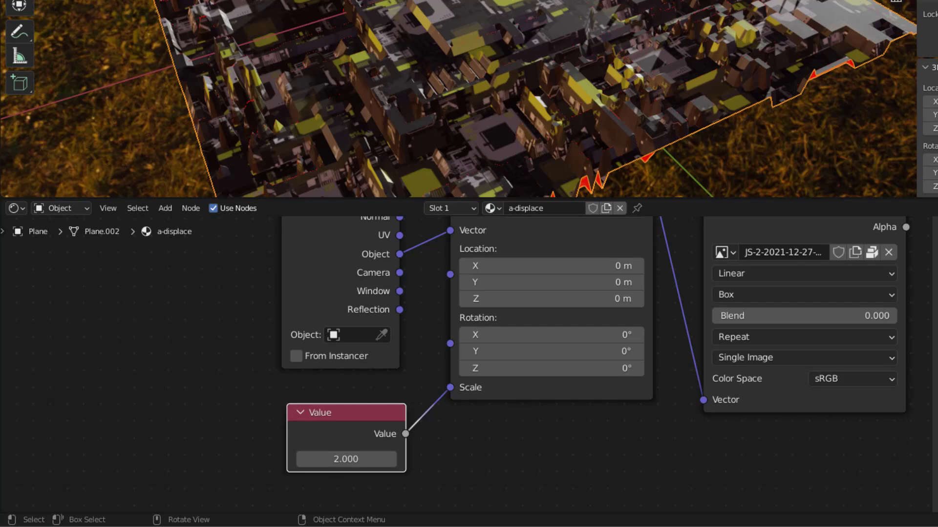
# - Offset the texture by setting the Mapping location to X 1.3 m and Y 0.5 m
pyautogui.moveTo(660, 448); pyautogui.dragTo(560, 503, button='middle')
pyautogui.moveTo(457, 318); pyautogui.dragTo(526, 318)
pyautogui.moveTo(458, 341); pyautogui.dragTo(482, 341)
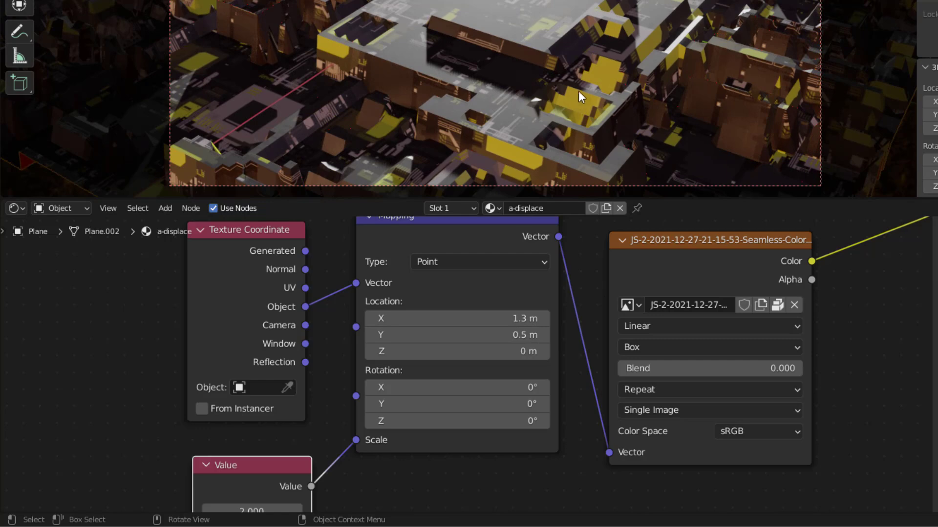
# - Combine the Seamless and Color2 image textures with a Mix node feeding the Base Color
pyautogui.scroll(-5, 705, 370)
pyautogui.moveTo(648, 254); pyautogui.dragTo(586, 298, button='middle')
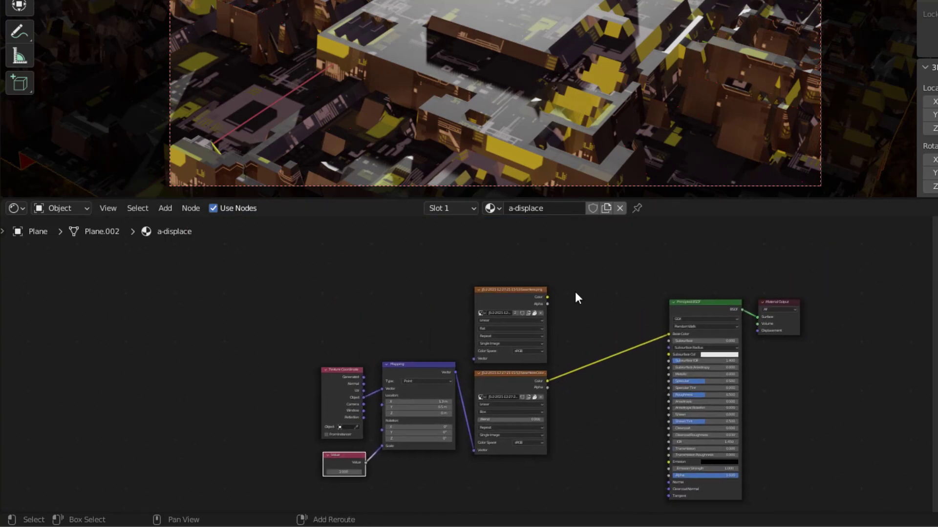
pyautogui.moveTo(513, 293)
pyautogui.keyDown('ctrl'); pyautogui.keyDown('shift'); pyautogui.mouseDown(button='right')
pyautogui.moveTo(519, 417)
pyautogui.moveTo(526, 413)
pyautogui.mouseUp(button='right'); pyautogui.keyUp('shift'); pyautogui.keyUp('ctrl')
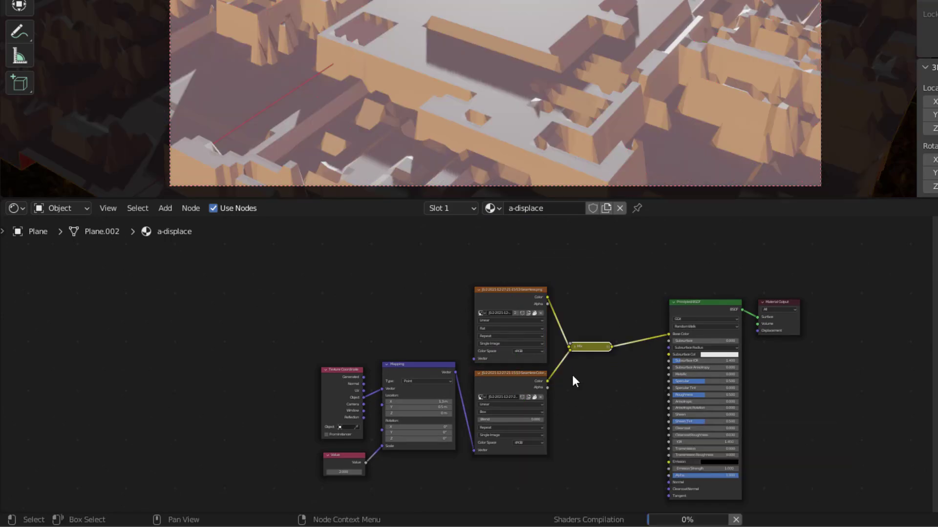
# - Expand the collapsed Mix node and raise its factor to about 0.933
pyautogui.scroll(2, 571, 372)
pyautogui.click(575, 335)
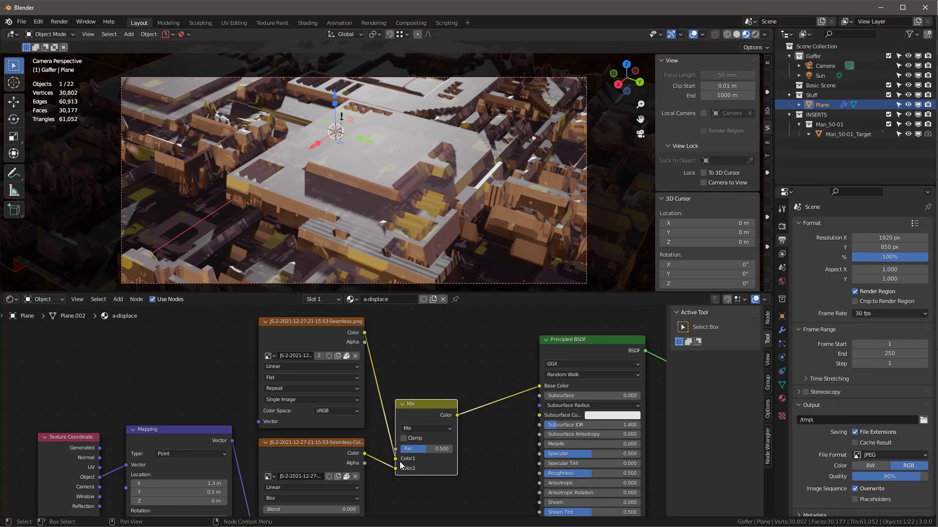
pyautogui.moveTo(424, 447)
pyautogui.mouseDown()
pyautogui.moveTo(445, 447)
pyautogui.moveTo(435, 446)
pyautogui.mouseUp()
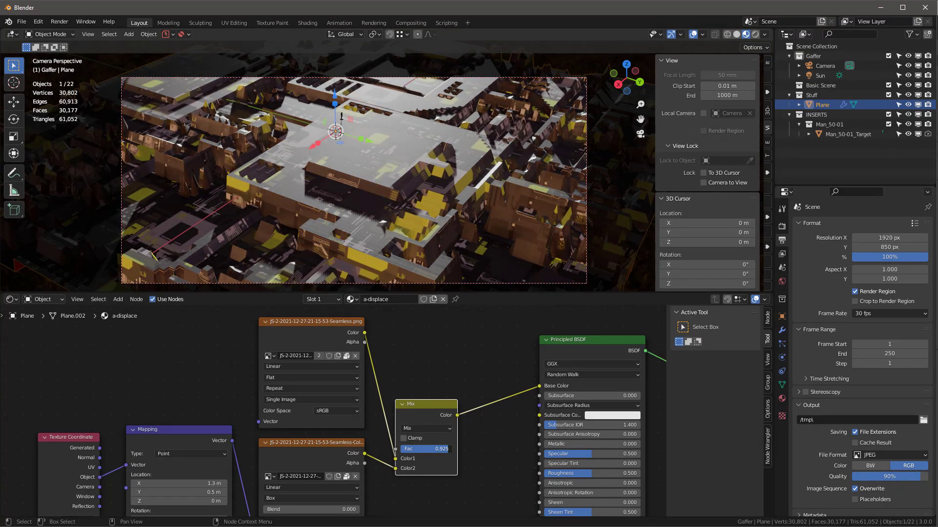
# - Rotate the Sun light freely to cast a diagonal shadow across the central platform, ending with the plane selected
pyautogui.click(395, 224)
pyautogui.press('r')
pyautogui.press('r')
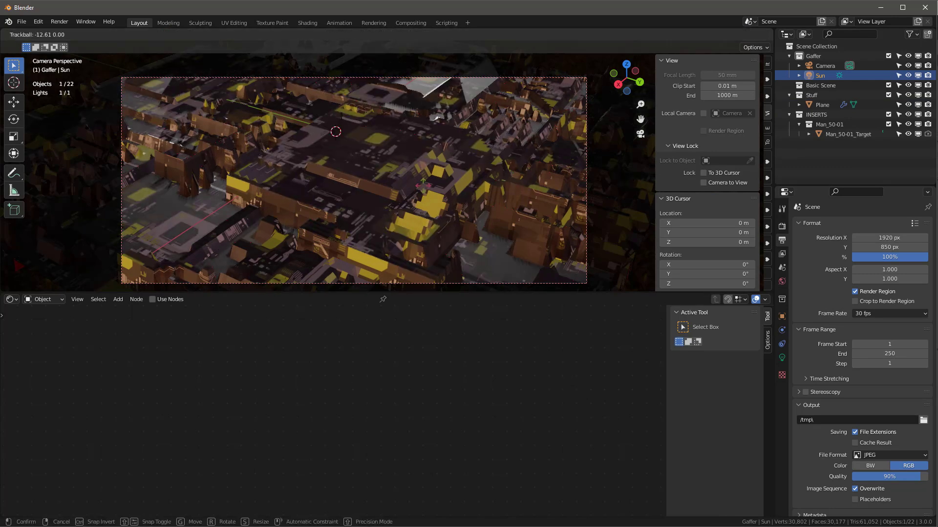
pyautogui.click(440, 192)
pyautogui.hotkey('ctrl', 'z')
pyautogui.hotkey('ctrl', 'z')
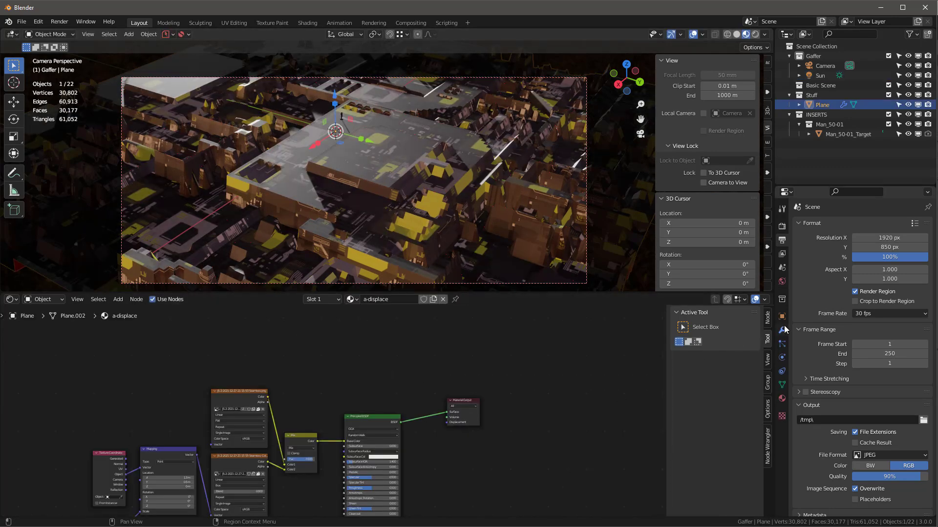
# - Show the World shader nodes and set the Background strength to 0.5
pyautogui.click(49, 322)
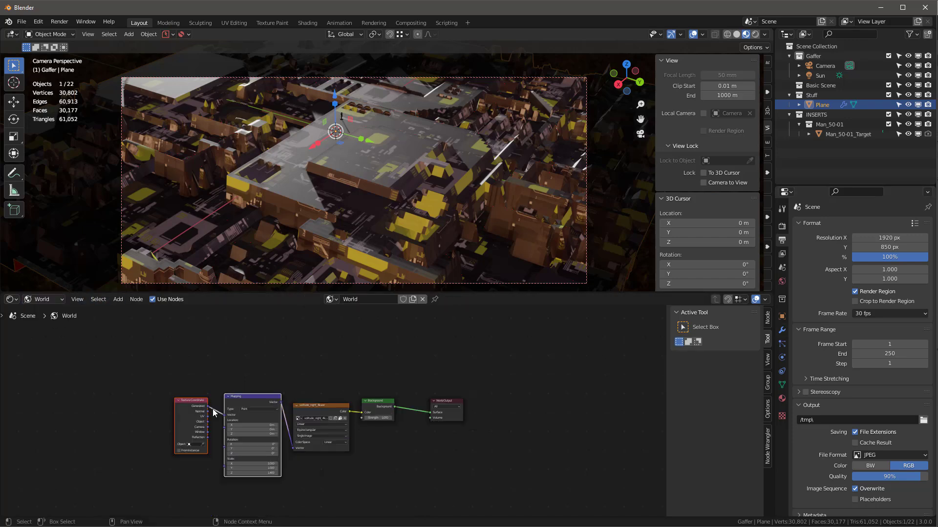
pyautogui.scroll(5, 438, 394)
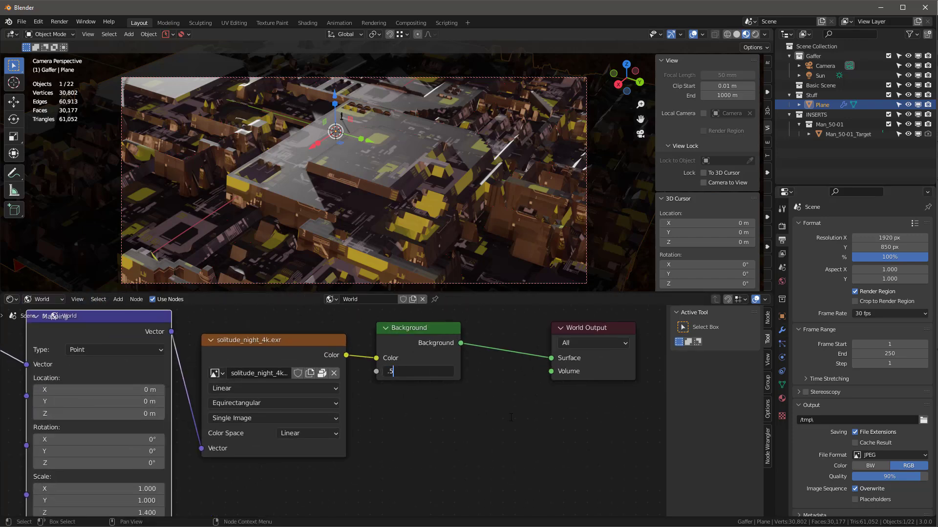
pyautogui.press('Return')
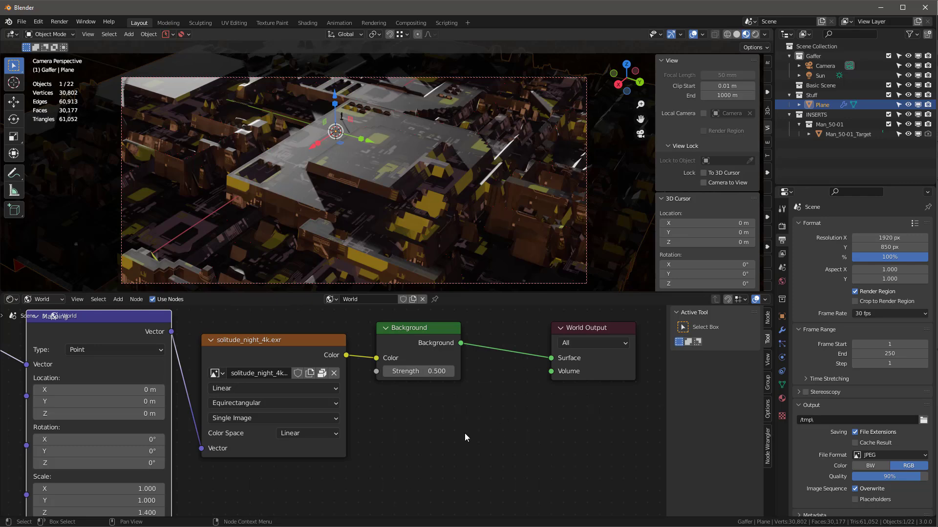
# - Return to the plane's a-displace material nodes and add an Emission node above the Principled BSDF
pyautogui.moveTo(465, 432); pyautogui.dragTo(437, 492, button='middle')
pyautogui.click(43, 299)
pyautogui.click(46, 311)
pyautogui.scroll(-2, 400, 366)
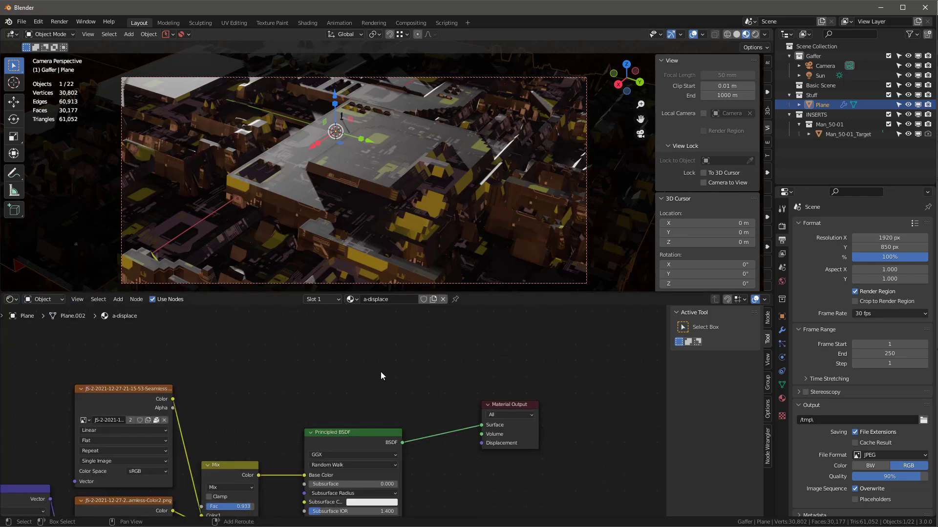
pyautogui.hotkey('shift', 'a')
pyautogui.moveTo(352, 391)
pyautogui.click(424, 235)
pyautogui.click(475, 370)
pyautogui.scroll(1, 475, 370)
pyautogui.scroll(2, 474, 371)
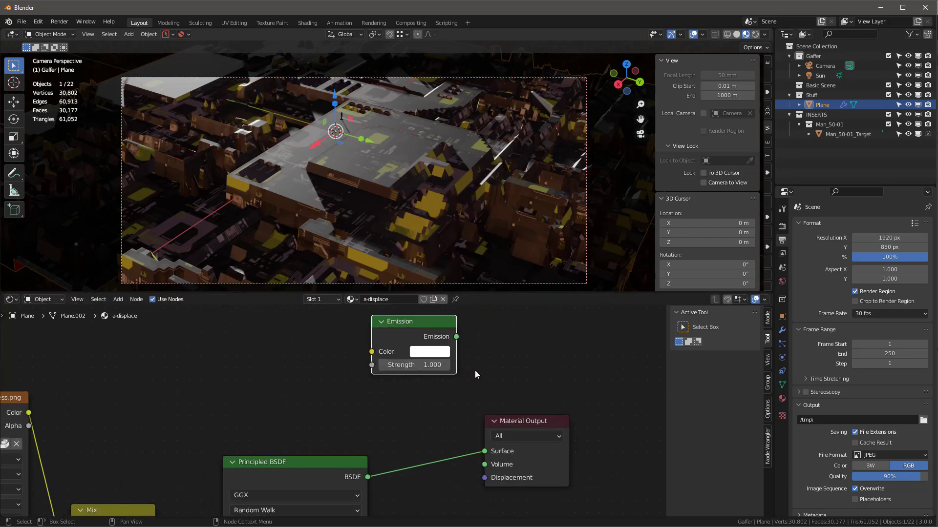
# - Color the Emission node blue with hue 0.638 and full saturation, and set its strength to 5
pyautogui.click(438, 356)
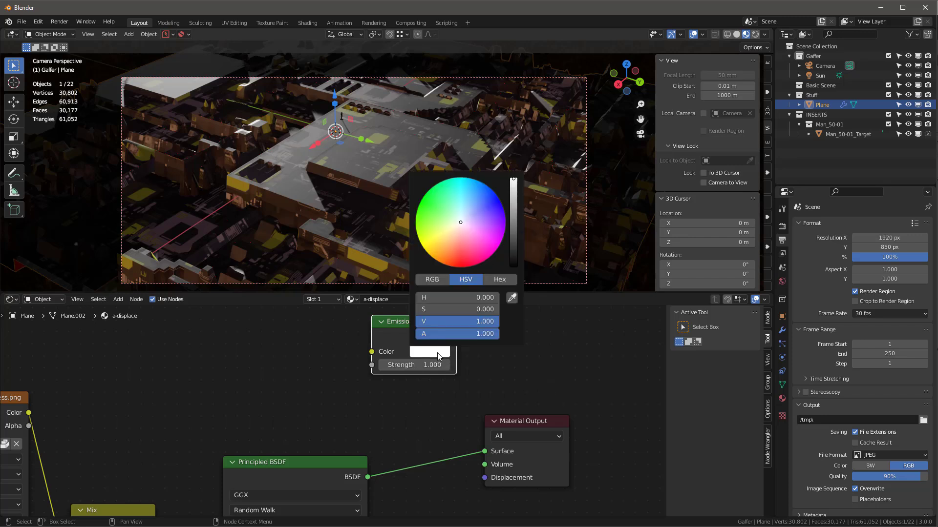
pyautogui.moveTo(482, 192); pyautogui.dragTo(485, 184)
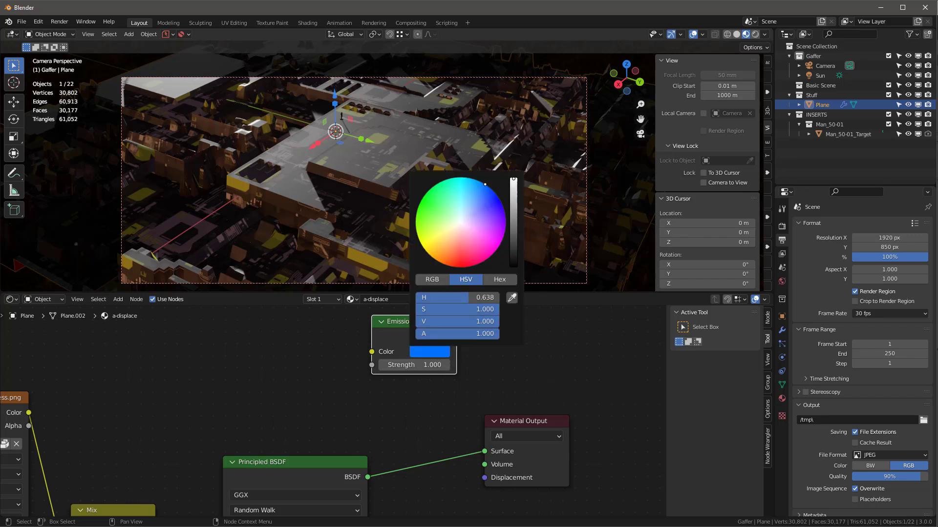
pyautogui.click(412, 364)
pyautogui.write('5')
pyautogui.press('Return')
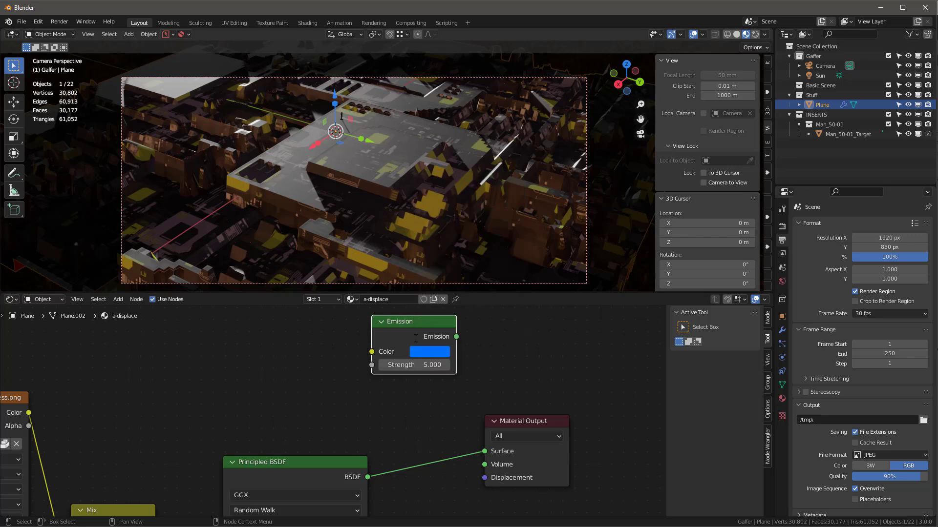
# - Combine the Emission and Principled BSDF in a Mix Shader feeding the Material Output, with its factor at 1.000
pyautogui.scroll(-2, 415, 338)
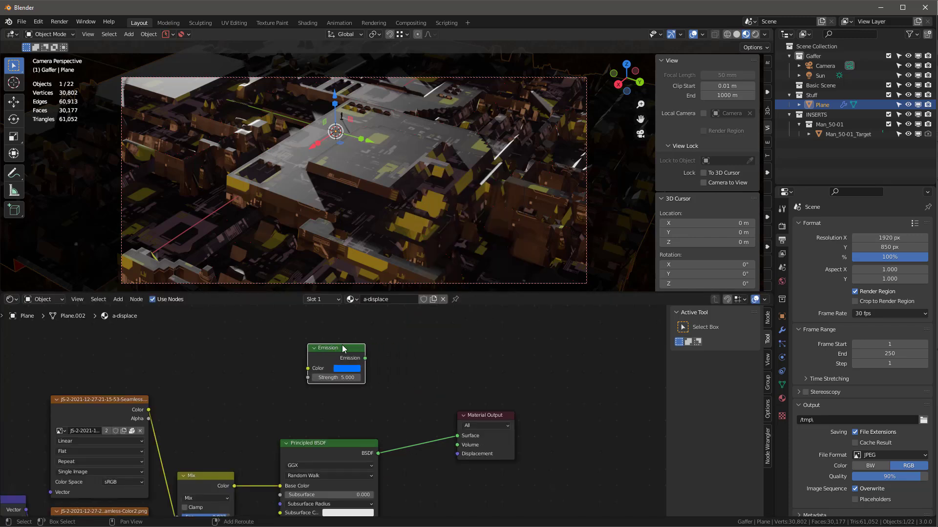
pyautogui.keyDown('ctrl'); pyautogui.keyDown('shift'); pyautogui.moveTo(342, 346); pyautogui.dragTo(341, 357, button='right'); pyautogui.keyUp('shift'); pyautogui.keyUp('ctrl')
pyautogui.keyDown('ctrl'); pyautogui.keyDown('shift'); pyautogui.moveTo(343, 418); pyautogui.dragTo(348, 444, button='right'); pyautogui.keyUp('shift'); pyautogui.keyUp('ctrl')
pyautogui.moveTo(493, 422); pyautogui.dragTo(538, 429)
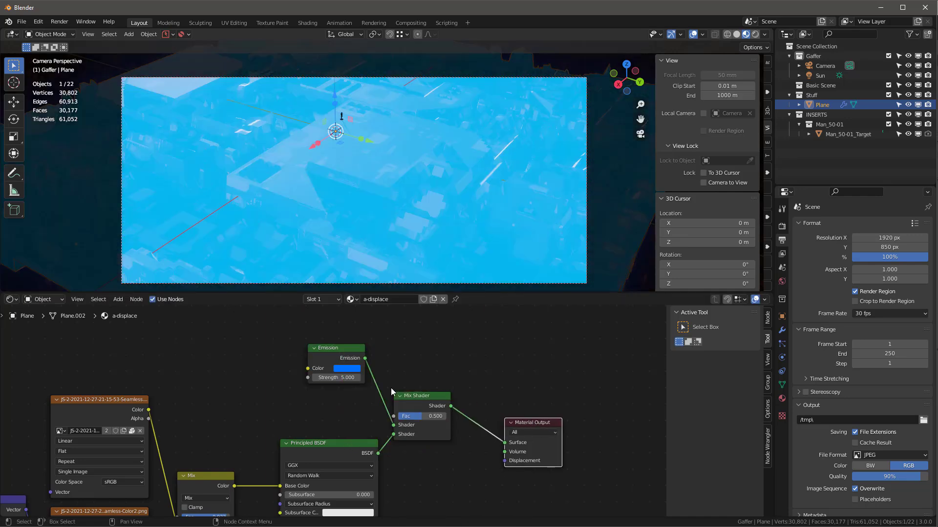
pyautogui.moveTo(415, 416); pyautogui.dragTo(447, 416)
pyautogui.scroll(2, 442, 417)
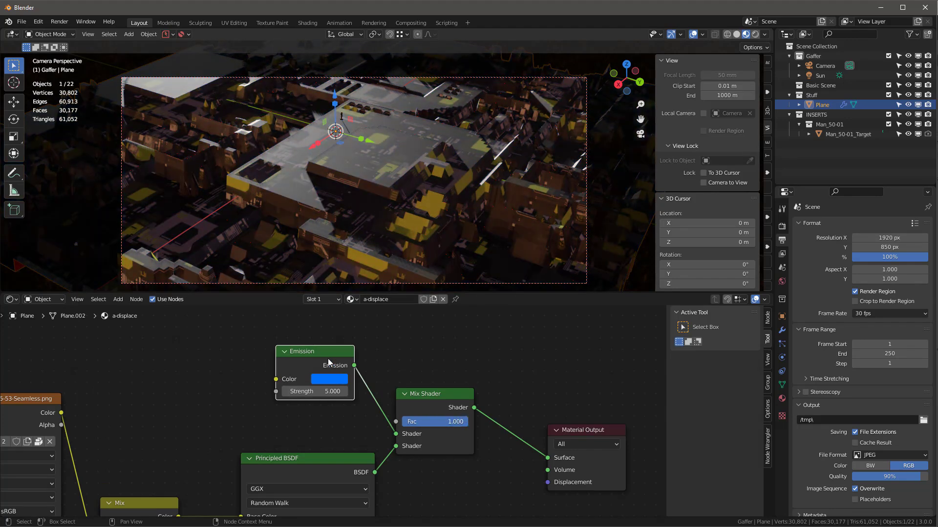
# - Duplicate the linked Texture Coordinate, Value, Mapping and Color2 image nodes and place the copies above the existing nodes
pyautogui.scroll(-5, 216, 428)
pyautogui.moveTo(78, 435); pyautogui.dragTo(255, 510)
pyautogui.scroll(-1, 292, 361)
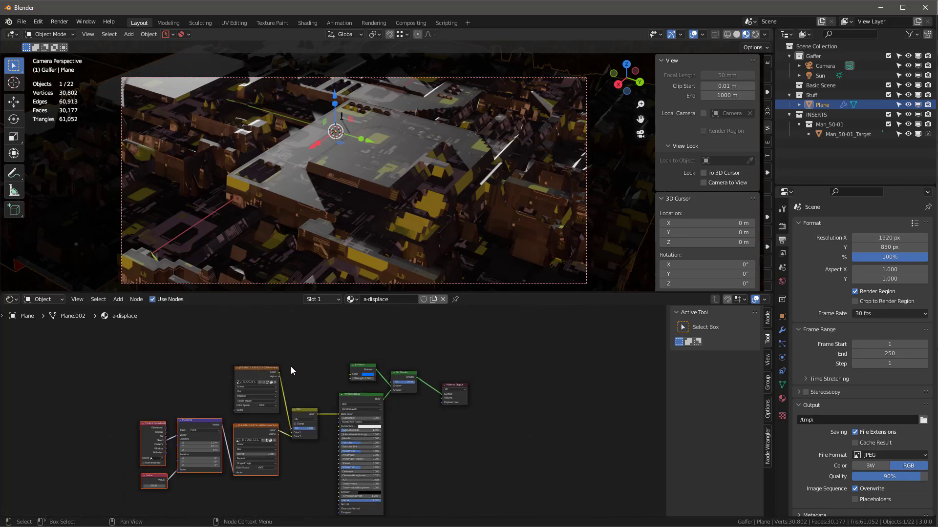
pyautogui.moveTo(293, 362); pyautogui.dragTo(285, 389, button='middle')
pyautogui.hotkey('shift', 'd')
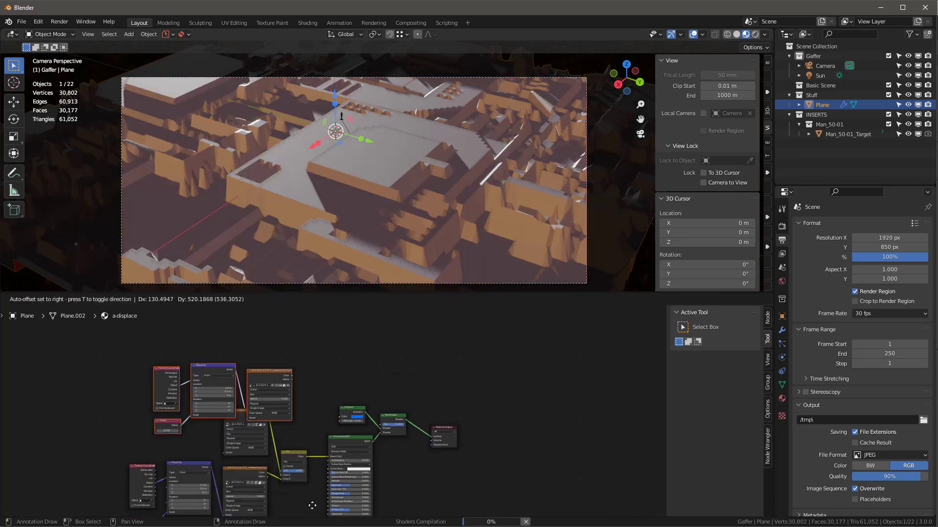
pyautogui.click(260, 330)
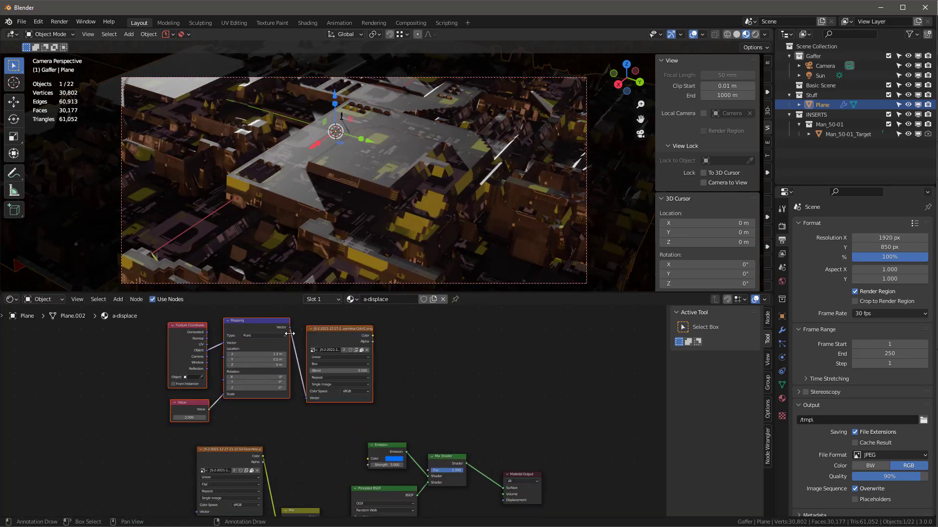
pyautogui.scroll(2, 352, 351)
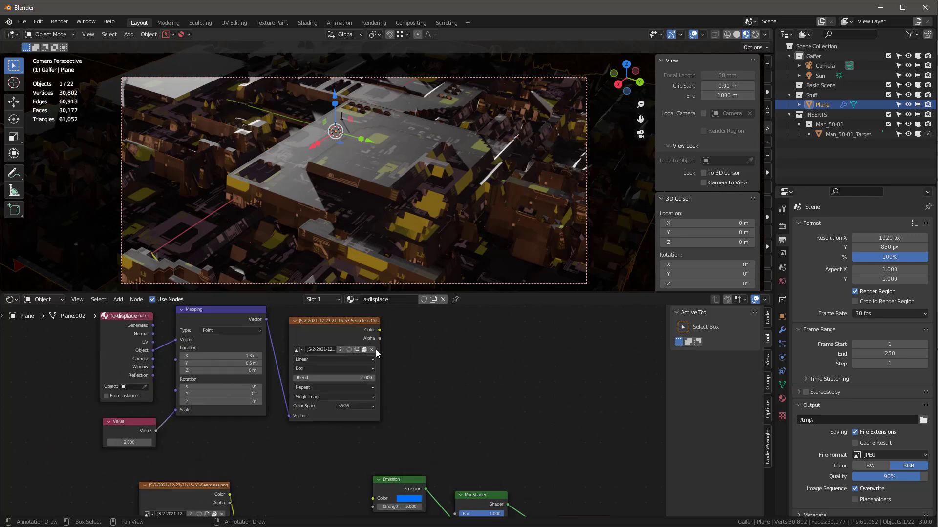
pyautogui.click(371, 349)
pyautogui.click(362, 350)
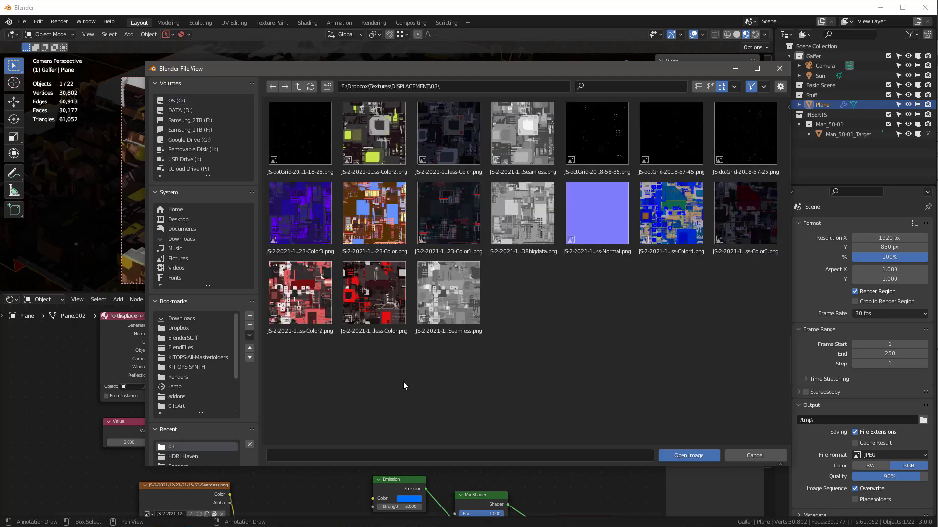
pyautogui.doubleClick(304, 134)
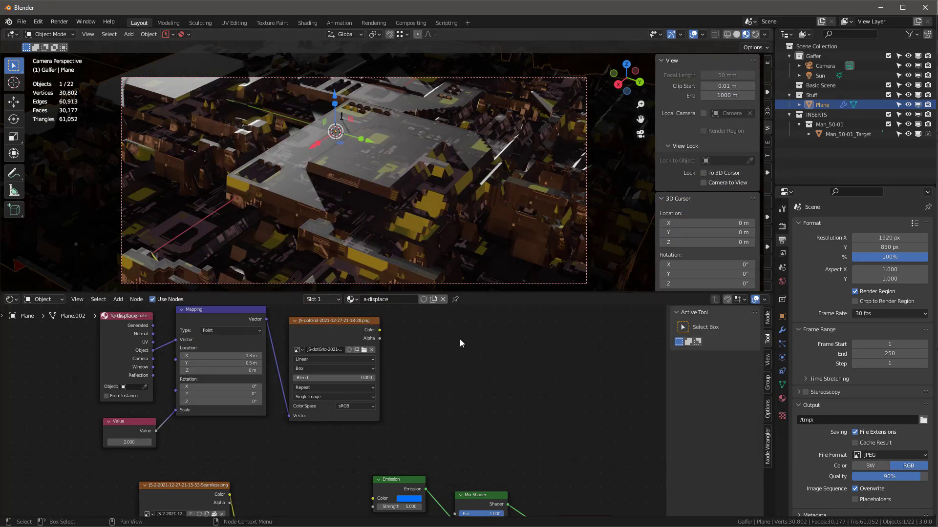
pyautogui.scroll(-2, 400, 400)
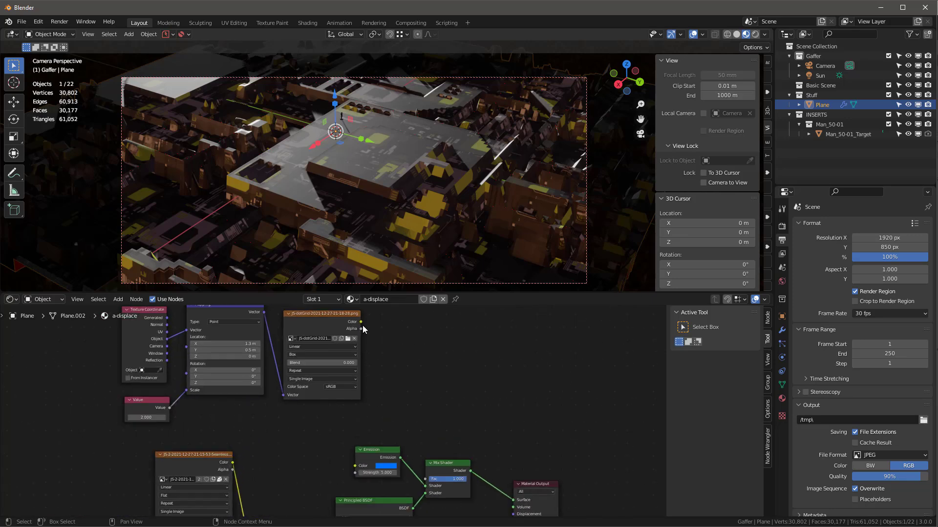
pyautogui.moveTo(148, 339); pyautogui.dragTo(197, 361)
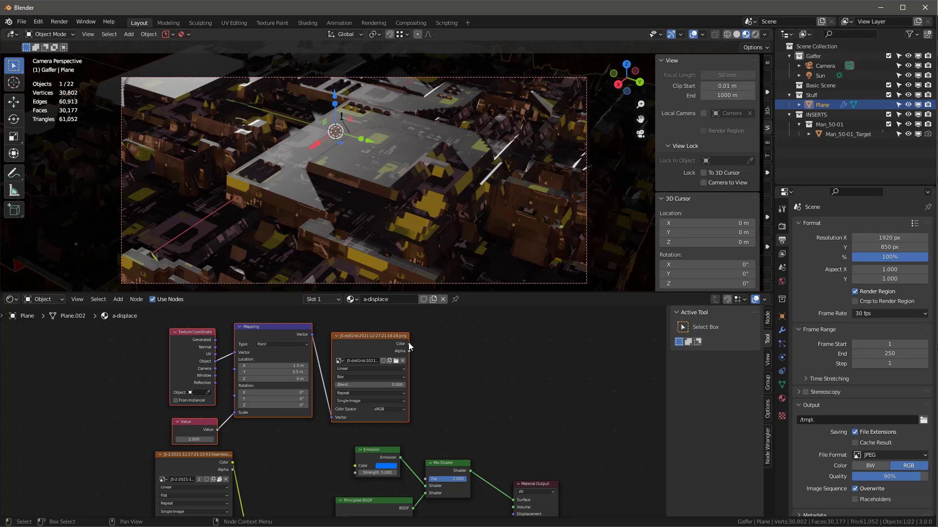
# - Connect the dot grid texture's Color to the Mix Shader factor and swap the Mix Shader's two shader inputs
pyautogui.moveTo(409, 344); pyautogui.dragTo(427, 484)
pyautogui.scroll(-3, 474, 435)
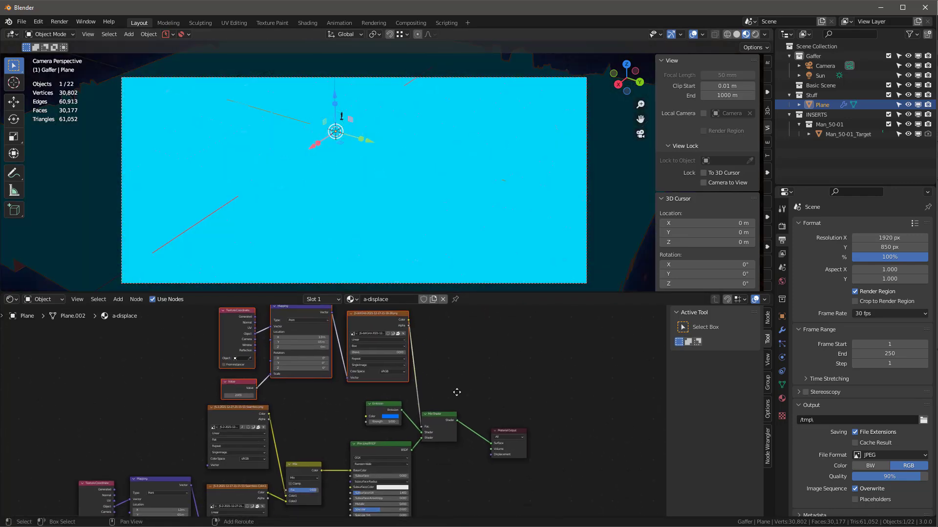
pyautogui.scroll(3, 428, 442)
pyautogui.moveTo(416, 421); pyautogui.dragTo(415, 432)
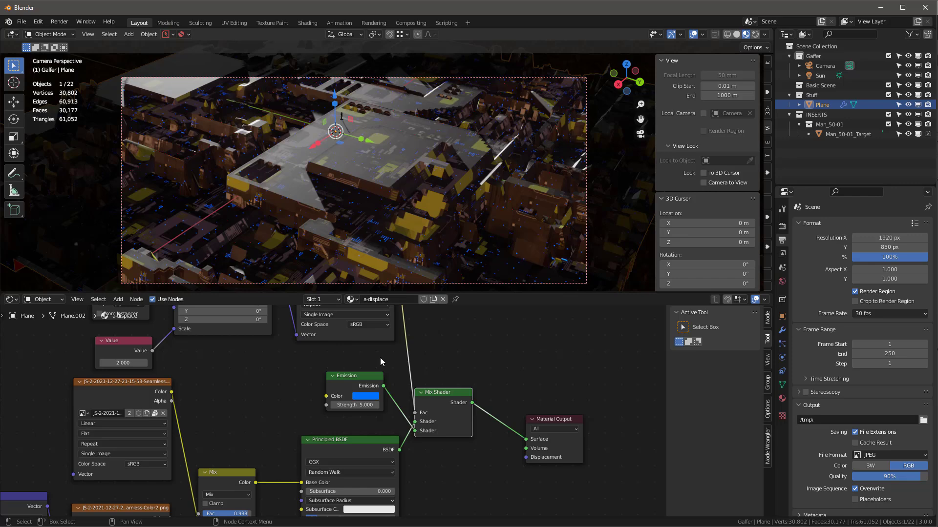
# - Switch the viewport to rendered shading, shift the Emission color to a lighter blue and set its strength to 10
pyautogui.moveTo(379, 346); pyautogui.dragTo(363, 384, button='middle')
pyautogui.click(755, 34)
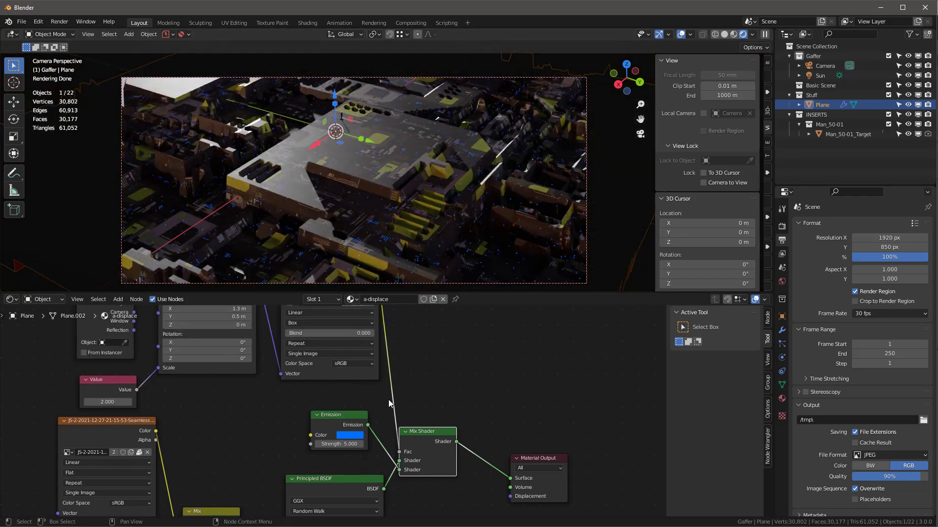
pyautogui.click(350, 436)
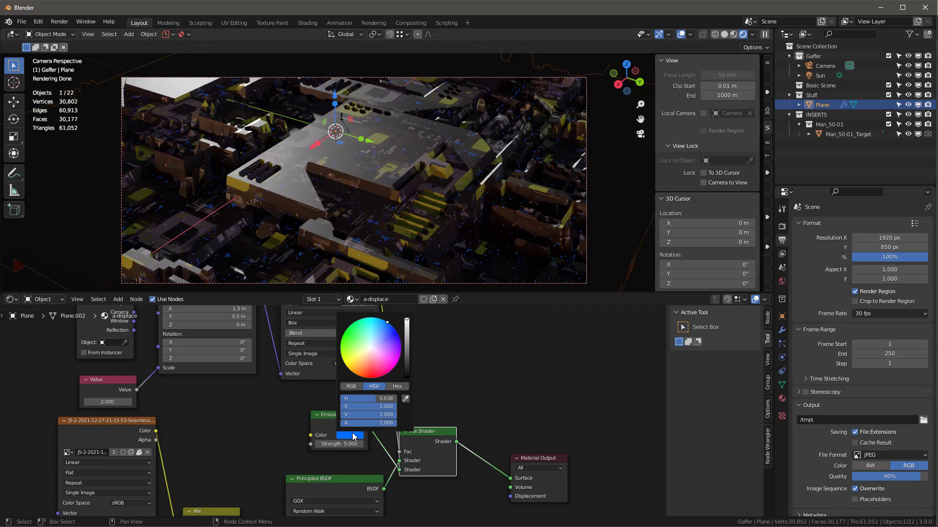
pyautogui.click(380, 319)
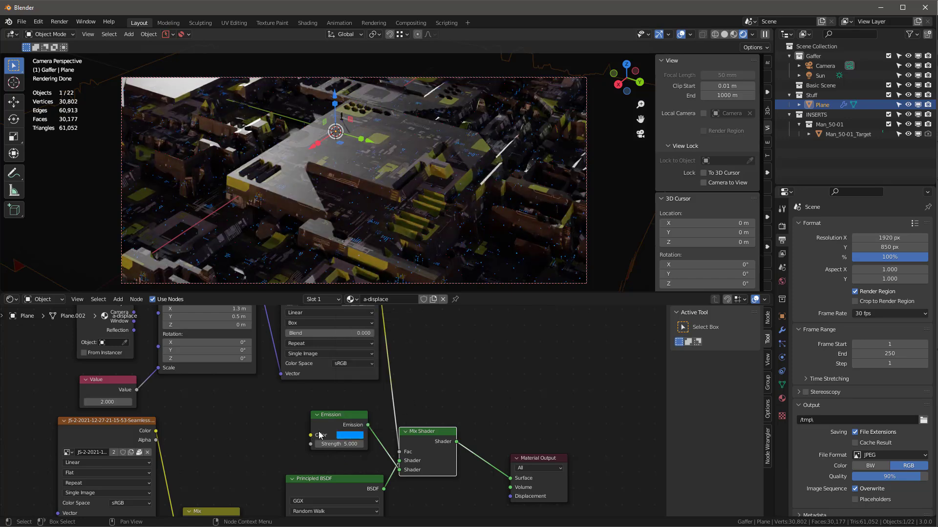
pyautogui.click(361, 444)
pyautogui.write('10')
pyautogui.press('Return')
# - Set the Value node scaling the dot grid texture to 0.560
pyautogui.moveTo(222, 406); pyautogui.dragTo(372, 423, button='middle')
pyautogui.moveTo(259, 417); pyautogui.dragTo(75, 417)
pyautogui.hotkey('ctrl', 'z')
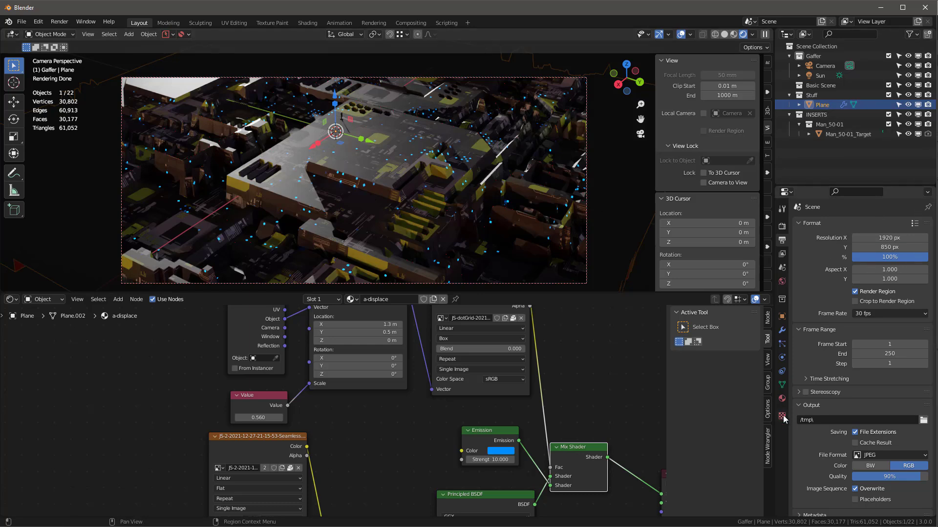
# - Set the plane's Subdivision modifier to 11 viewport levels
pyautogui.click(782, 330)
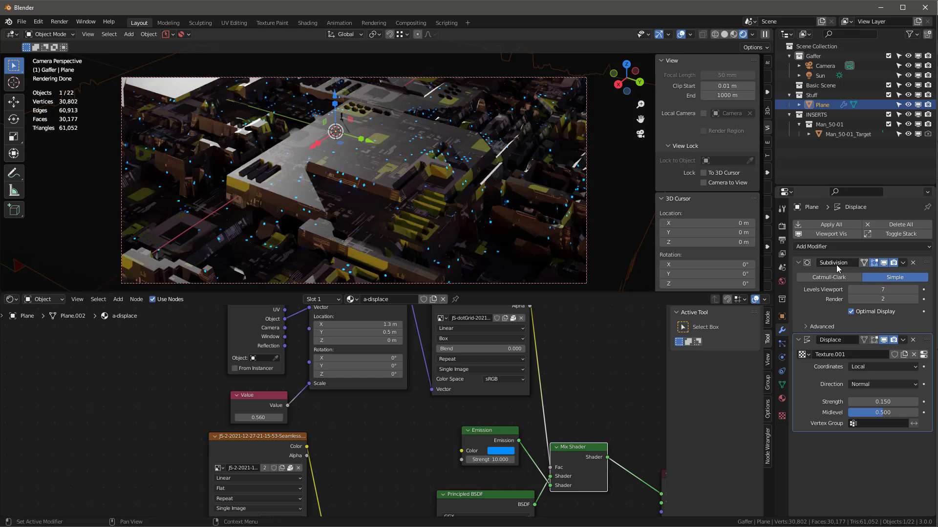
pyautogui.click(883, 289)
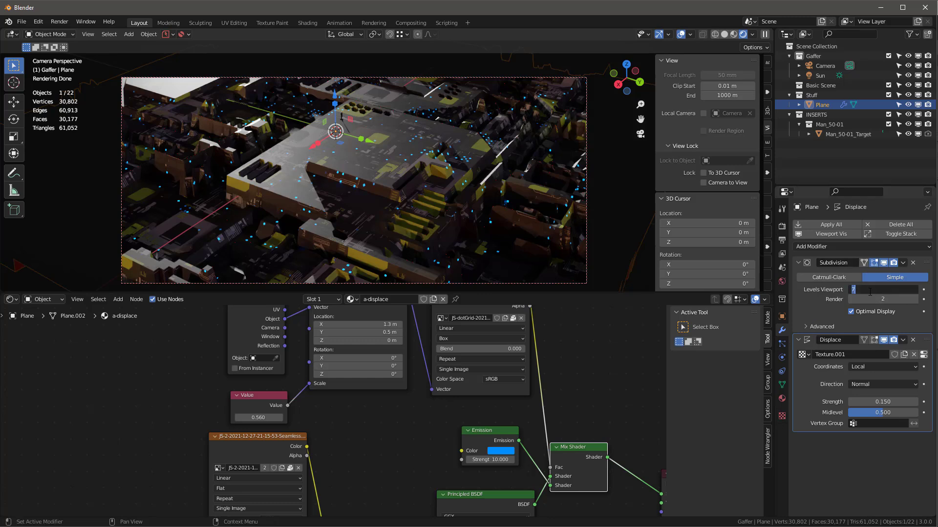
pyautogui.write('11')
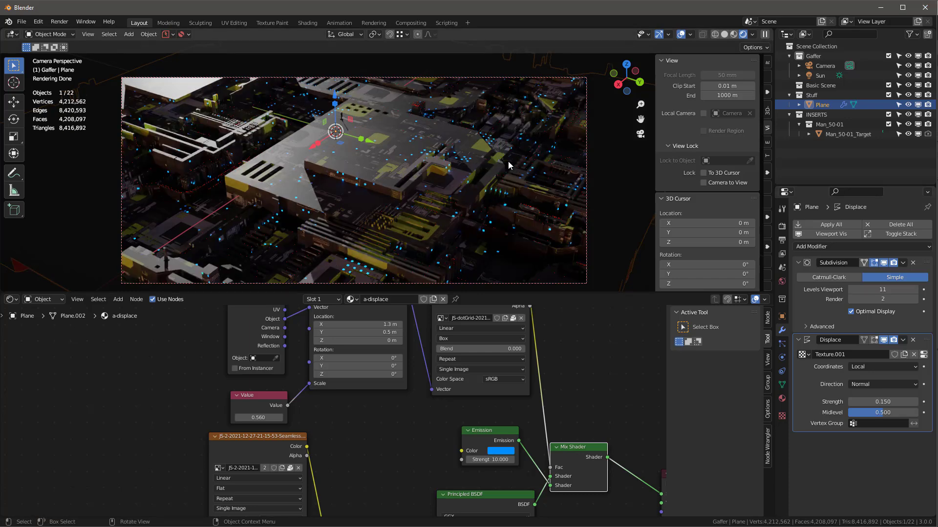
# - Turn off Optimal Display in the Subdivision modifier and inspect the plane's mesh density up close
pyautogui.click(851, 312)
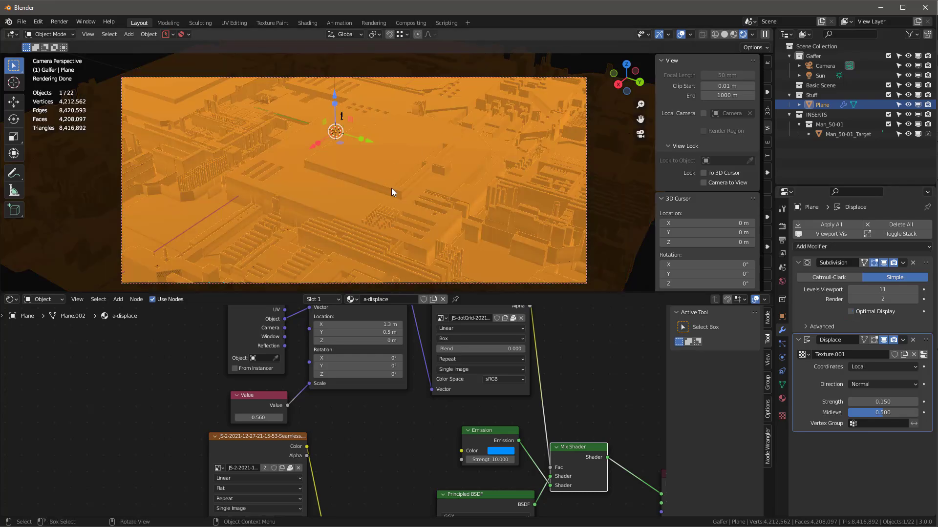
pyautogui.scroll(6, 394, 188)
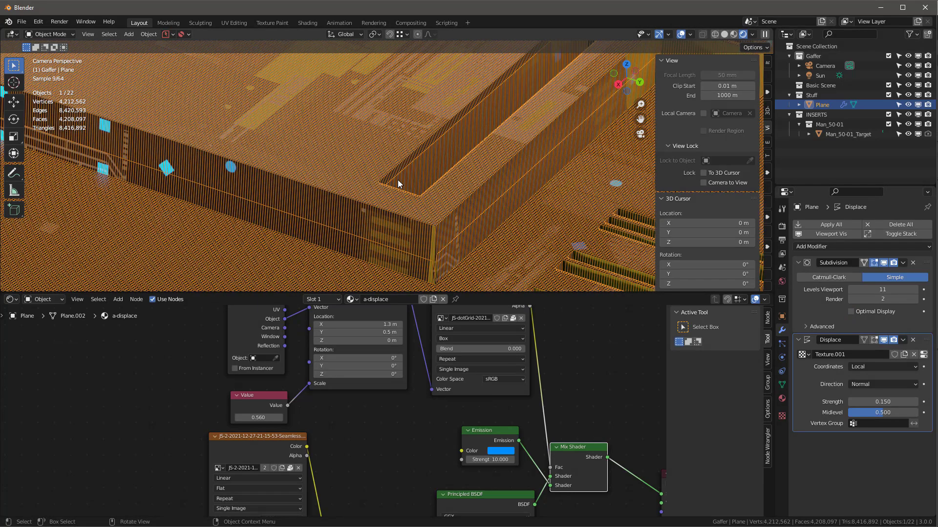
pyautogui.scroll(-7, 398, 179)
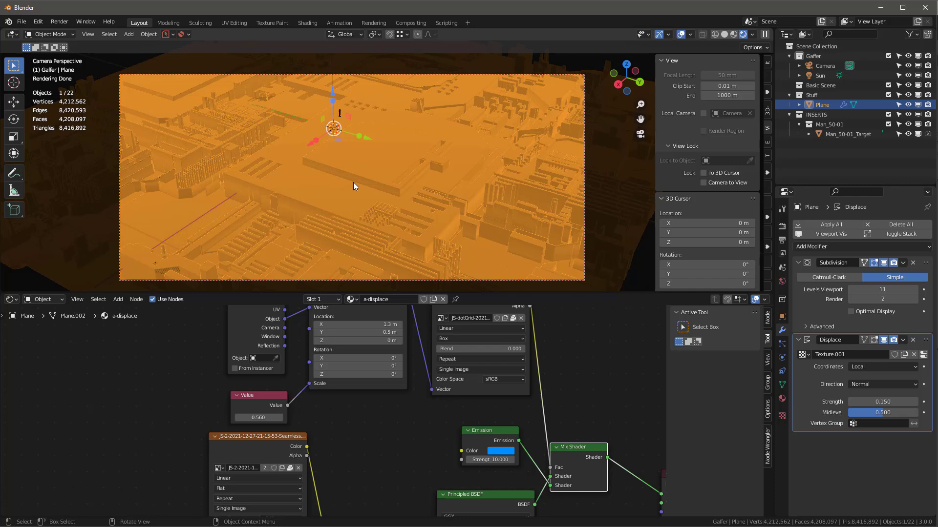
# - Convert the displaced plane to a mesh, then add a Decimate modifier in Collapse mode with a ratio of 0.1
pyautogui.click(148, 34)
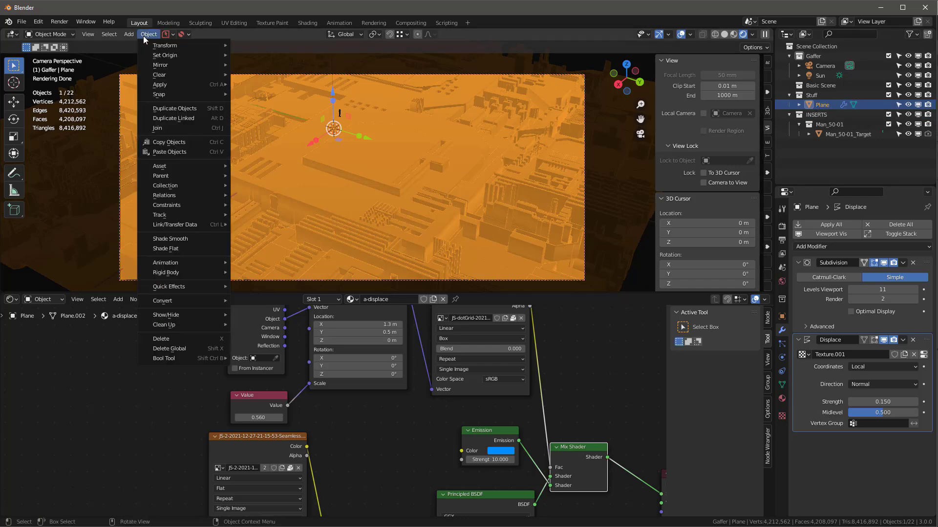
pyautogui.moveTo(177, 87)
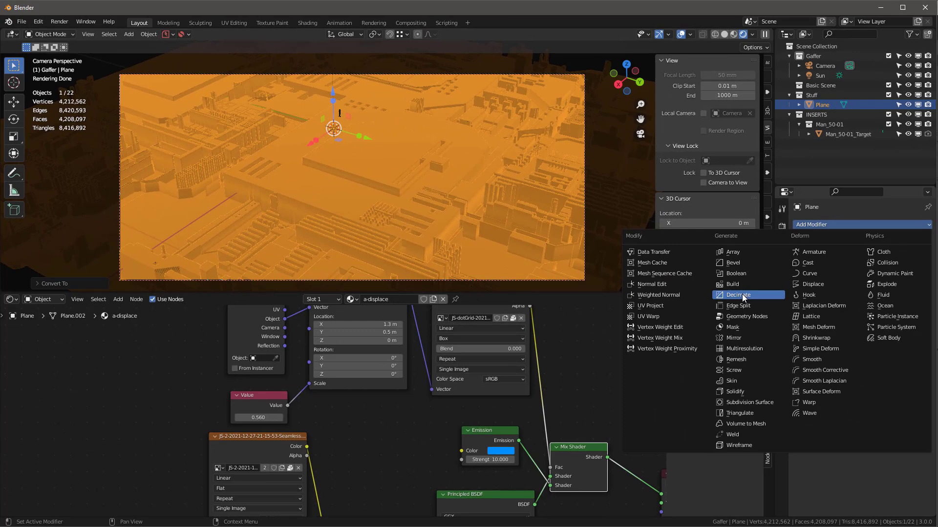
pyautogui.click(744, 296)
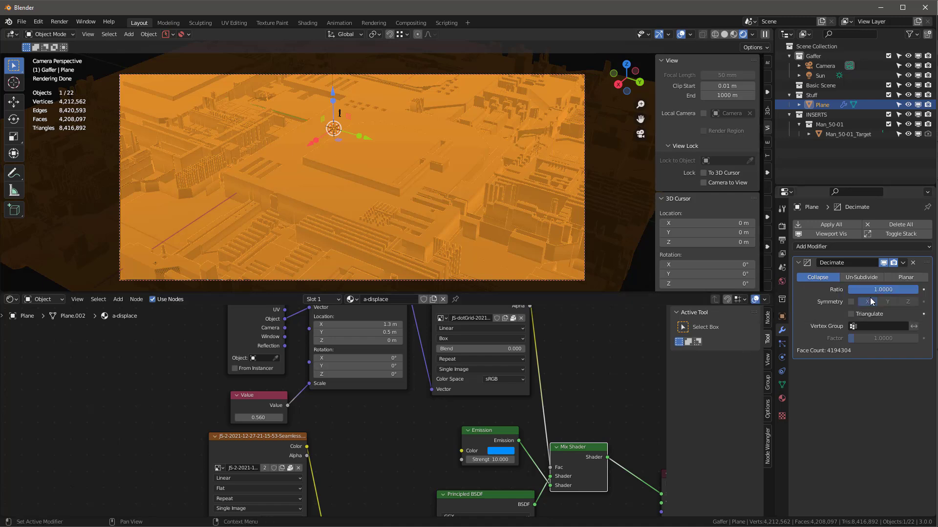
pyautogui.click(884, 290)
pyautogui.write('.1')
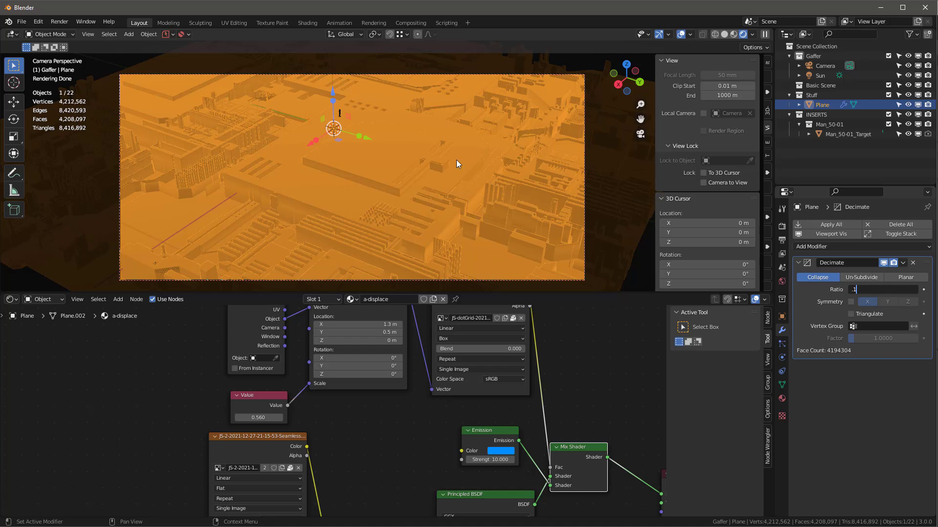
pyautogui.press('Return')
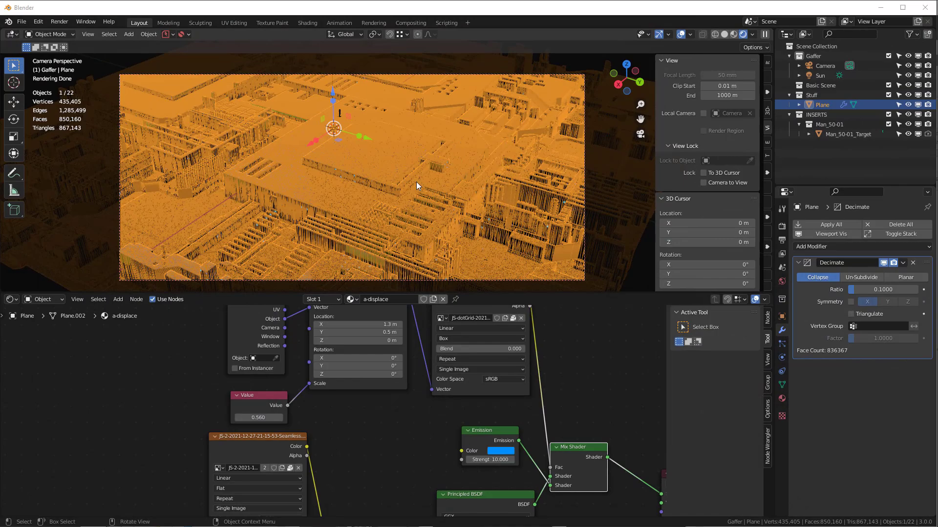
# - Check the plane's decimated mesh up close and apply the Decimate modifier
pyautogui.scroll(6, 411, 190)
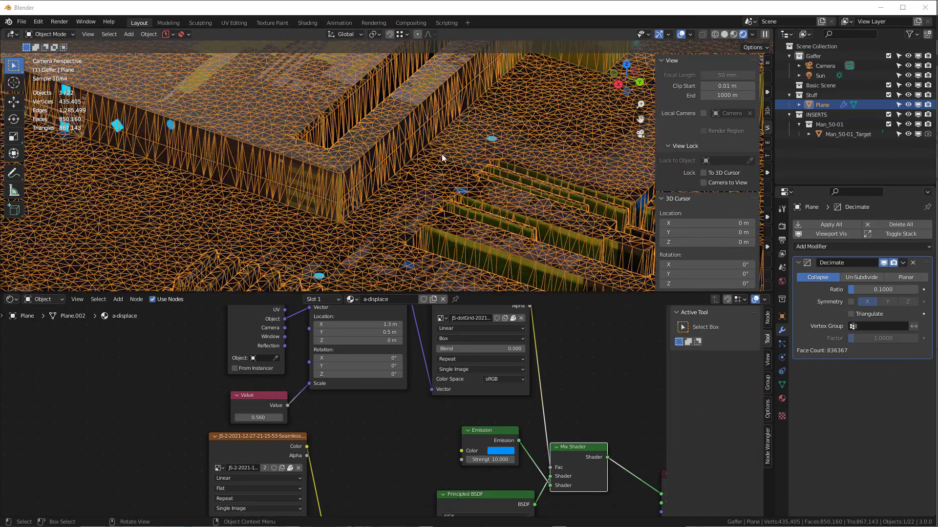
pyautogui.scroll(-5, 343, 202)
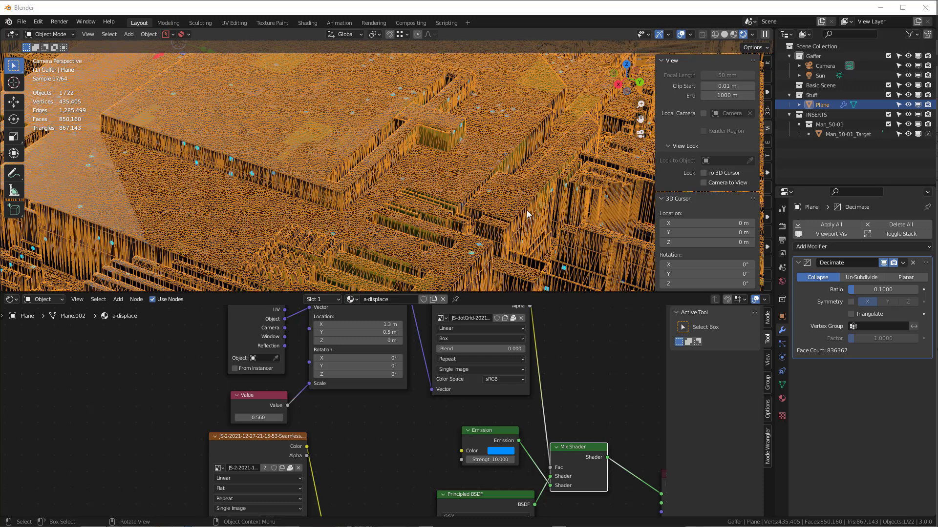
pyautogui.click(903, 263)
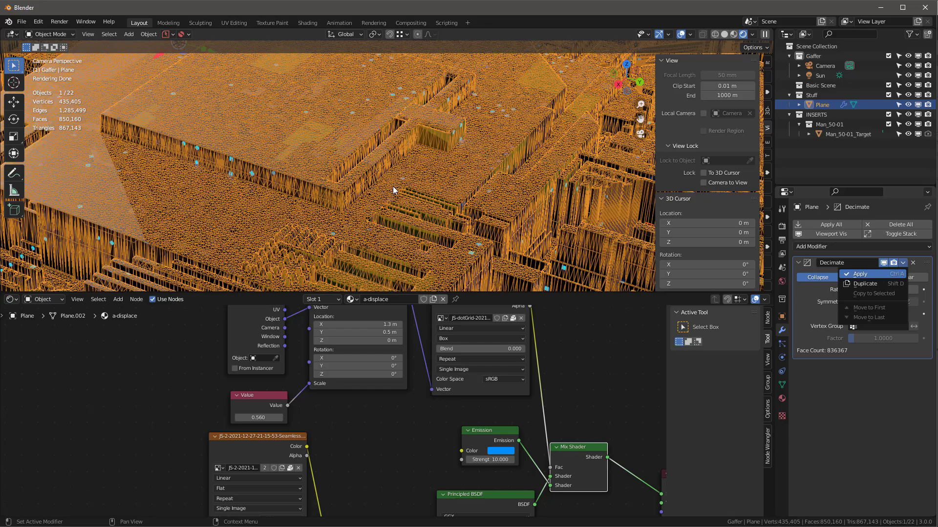
pyautogui.click(860, 274)
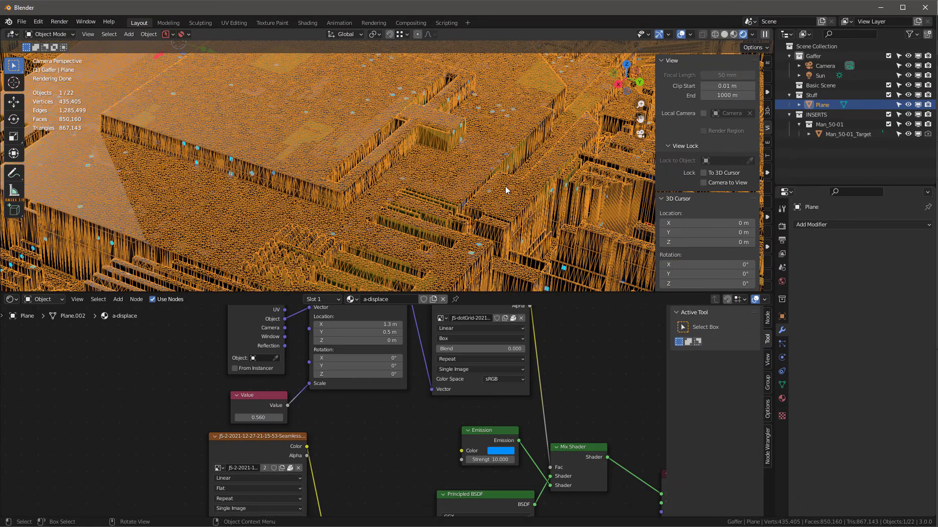
# - Switch the viewport to solid shading and run Limited Dissolve on all of the plane's geometry in Edit Mode
pyautogui.scroll(-5, 503, 189)
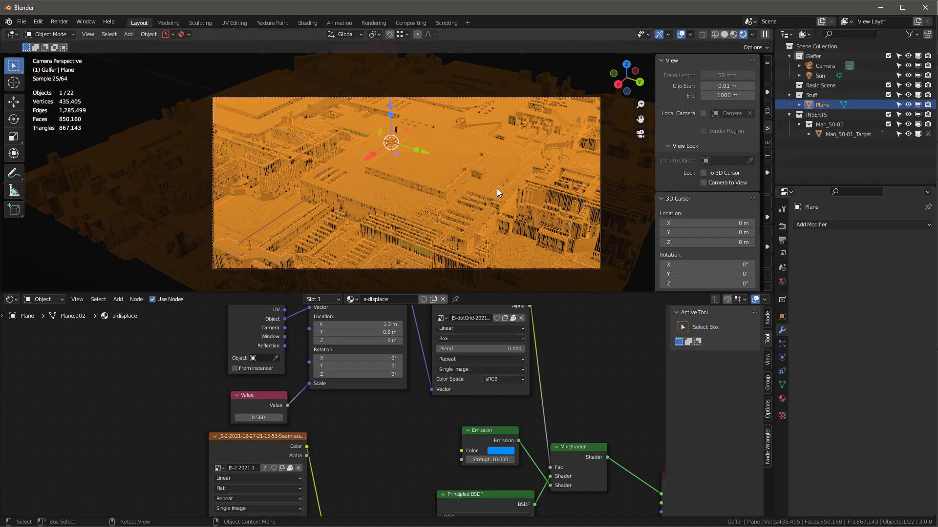
pyautogui.moveTo(497, 189); pyautogui.dragTo(485, 189, button='middle')
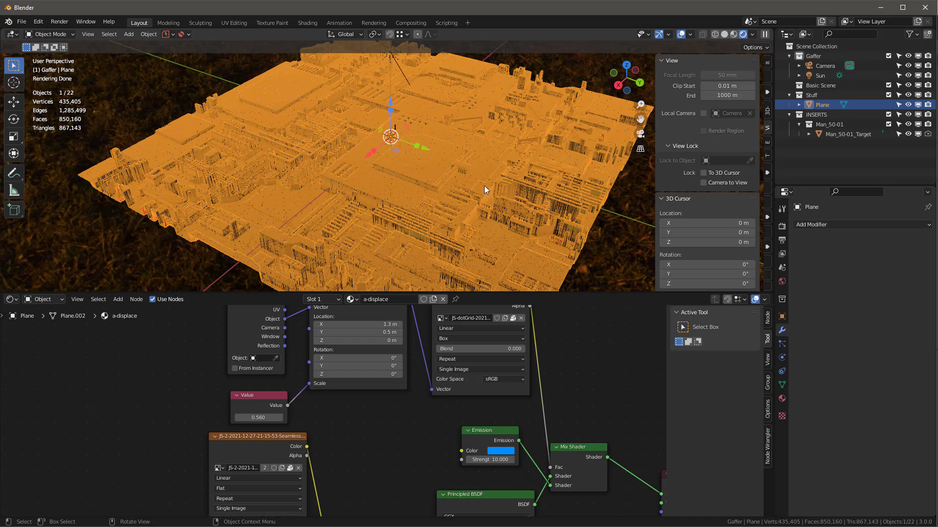
pyautogui.press('z')
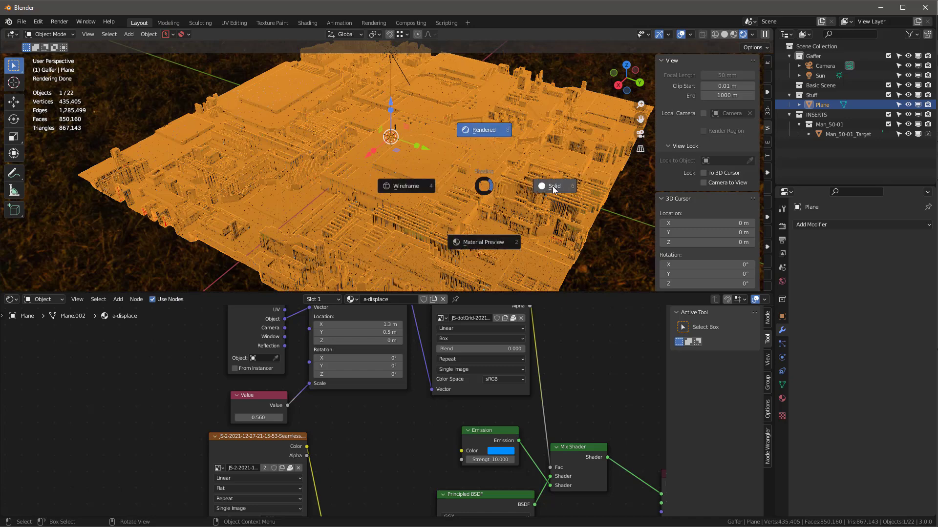
pyautogui.click(552, 186)
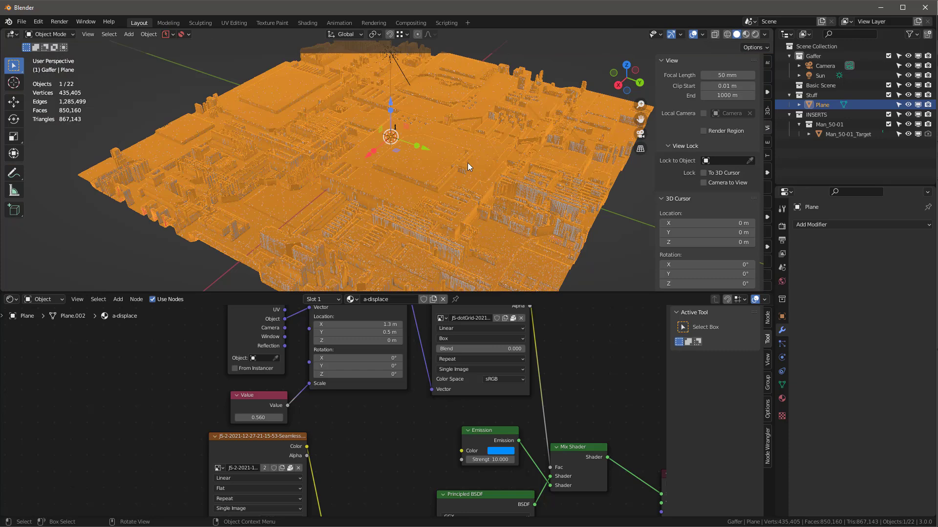
pyautogui.press('Tab')
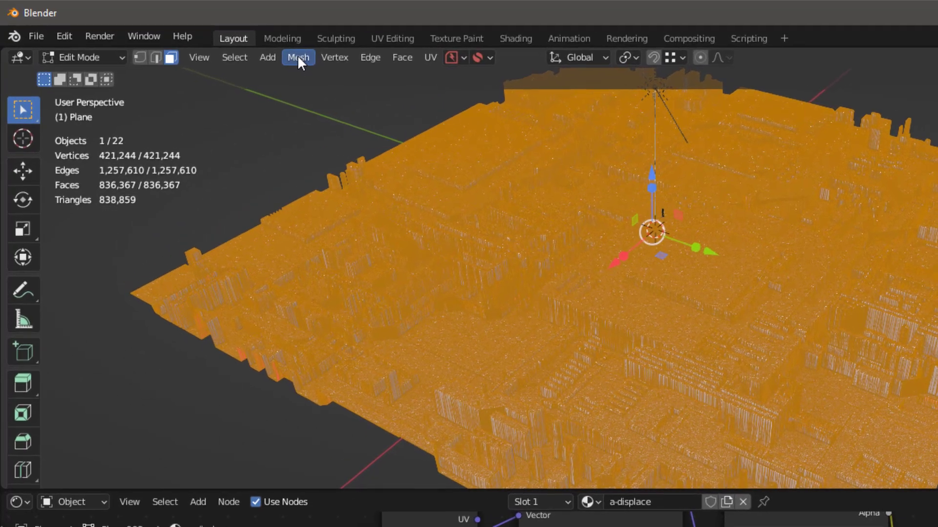
pyautogui.click(298, 56)
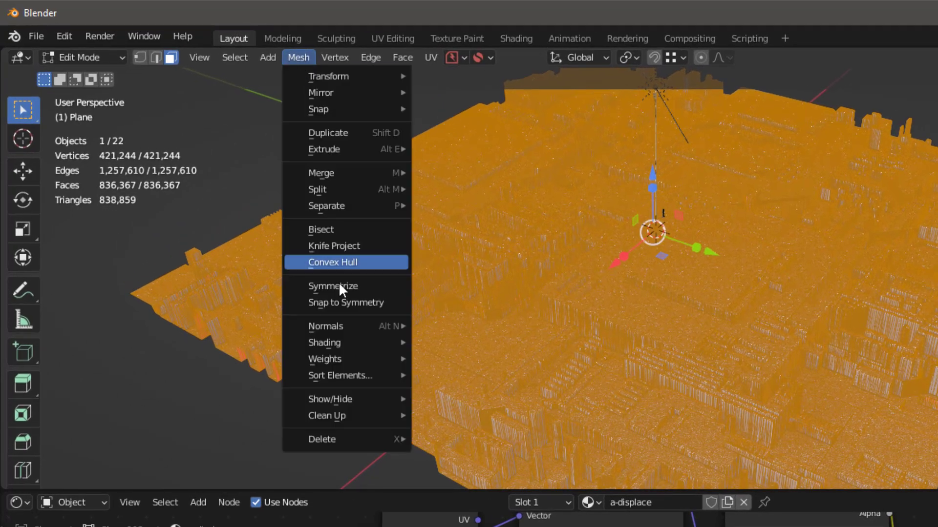
pyautogui.moveTo(387, 415)
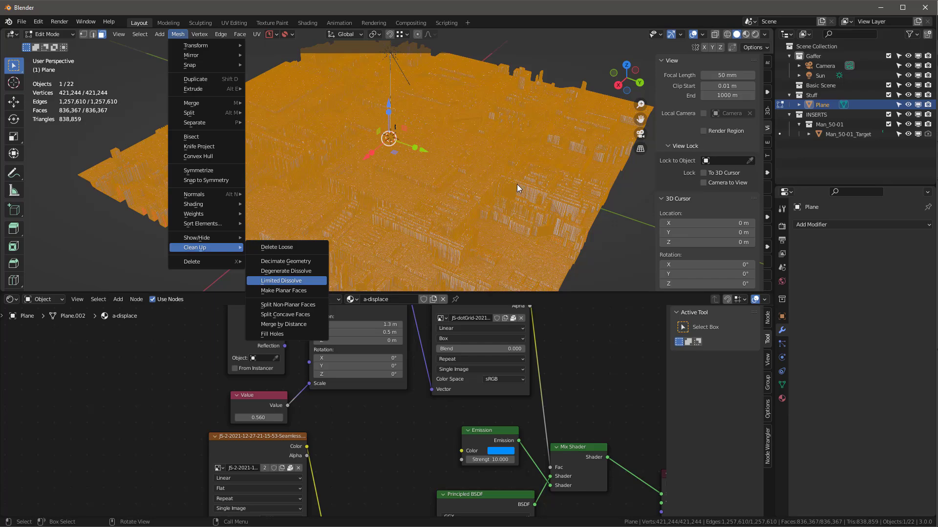
pyautogui.press('Return')
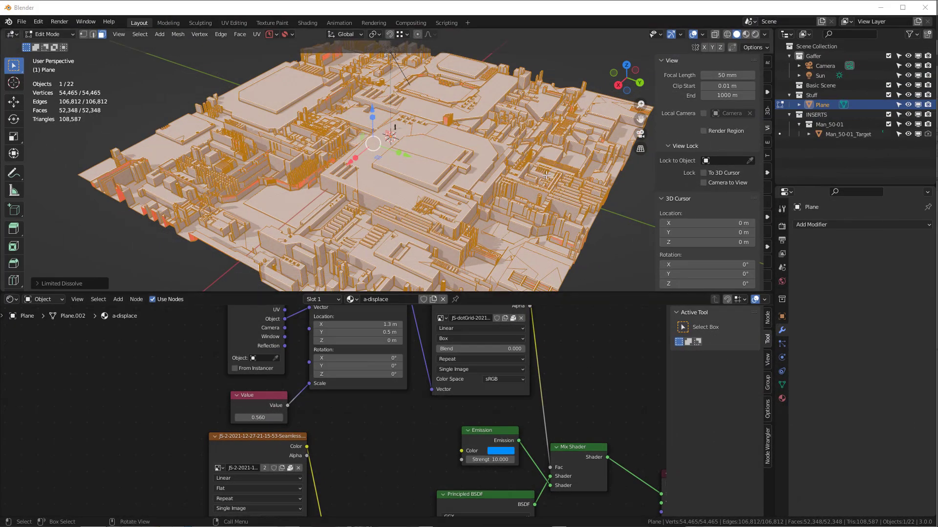
pyautogui.hotkey('alt', 'a')
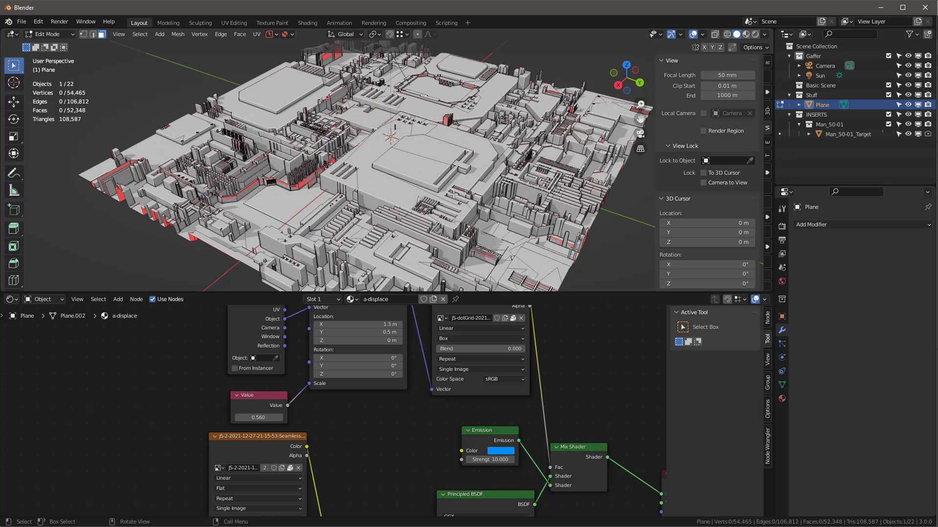
pyautogui.press('Tab')
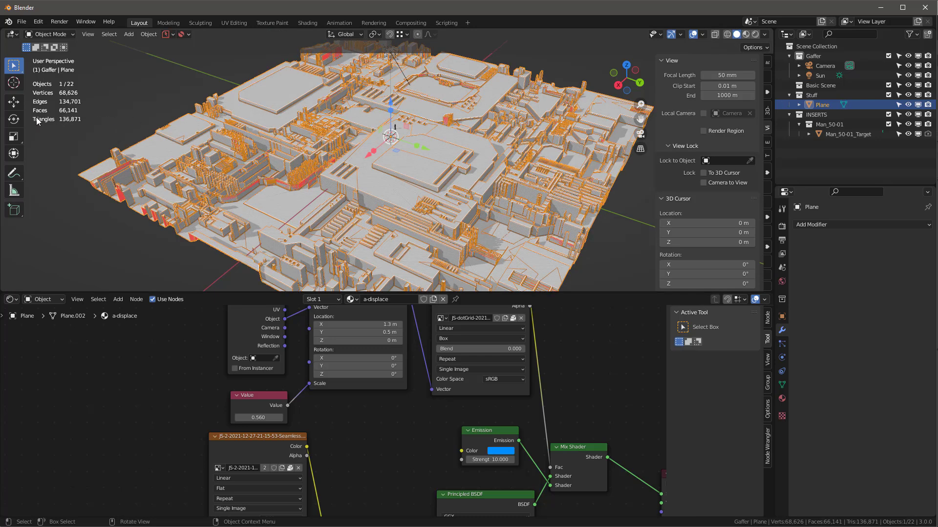
# - Deselect the plane, save the scene with PowerSave and run a test render from the camera
pyautogui.click(624, 258)
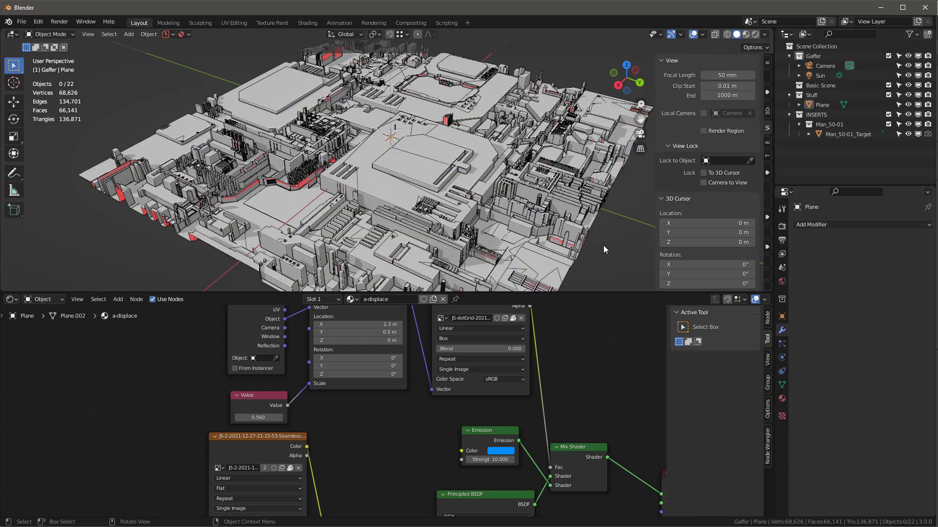
pyautogui.rightClick(426, 194)
pyautogui.click(393, 227)
pyautogui.moveTo(499, 193)
pyautogui.mouseDown(button='middle')
pyautogui.moveTo(408, 176)
pyautogui.moveTo(438, 203)
pyautogui.moveTo(509, 194)
pyautogui.moveTo(482, 186)
pyautogui.mouseUp(button='middle')
pyautogui.click(165, 34)
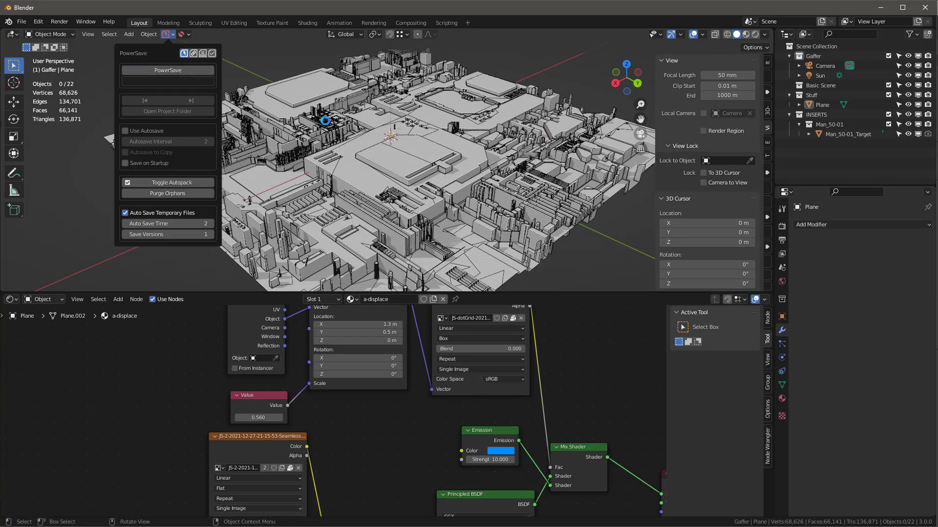
pyautogui.click(168, 72)
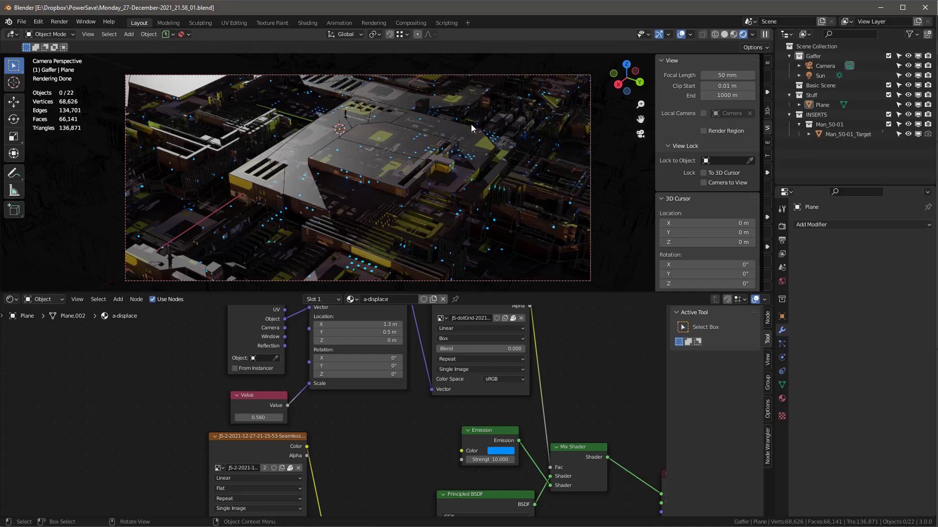
pyautogui.press('F12')
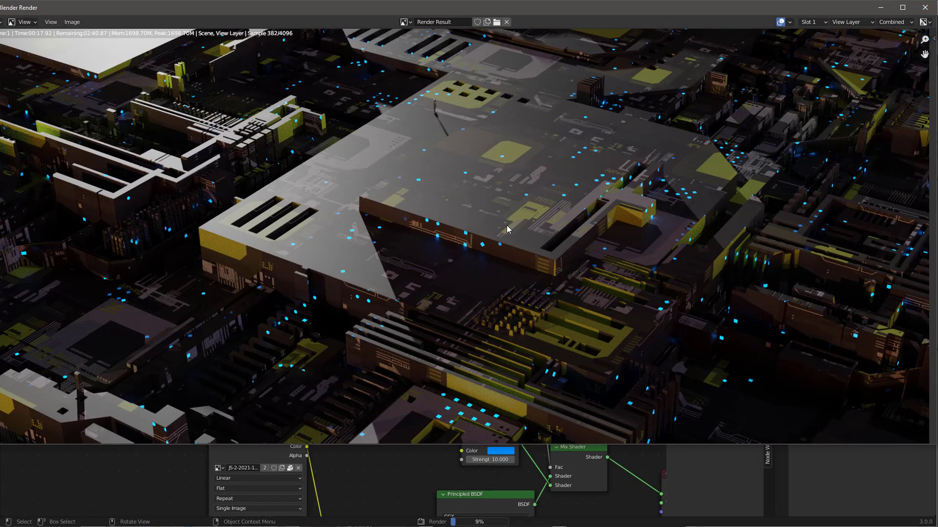
pyautogui.click(925, 7)
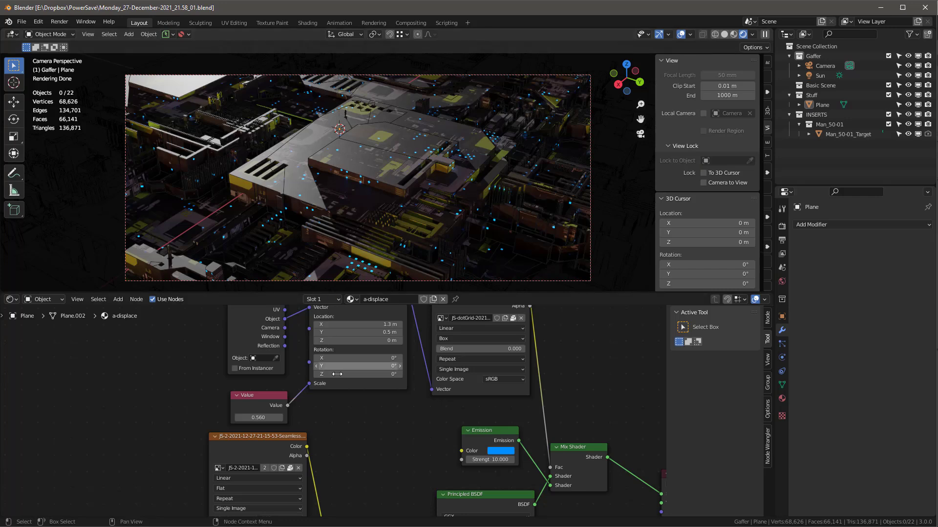
# - Set the Principled BSDF's Roughness to 0.809 and Specular to 0.305 in the a-displace material
pyautogui.scroll(-3, 372, 430)
pyautogui.moveTo(523, 393); pyautogui.dragTo(552, 411, button='middle')
pyautogui.moveTo(523, 466); pyautogui.dragTo(527, 377, button='middle')
pyautogui.scroll(5, 527, 377)
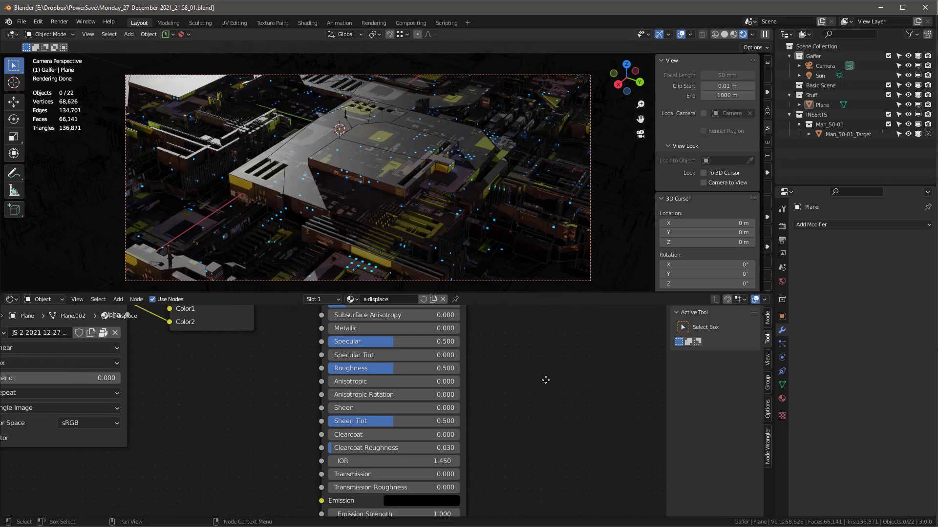
pyautogui.moveTo(604, 362); pyautogui.dragTo(607, 351, button='middle')
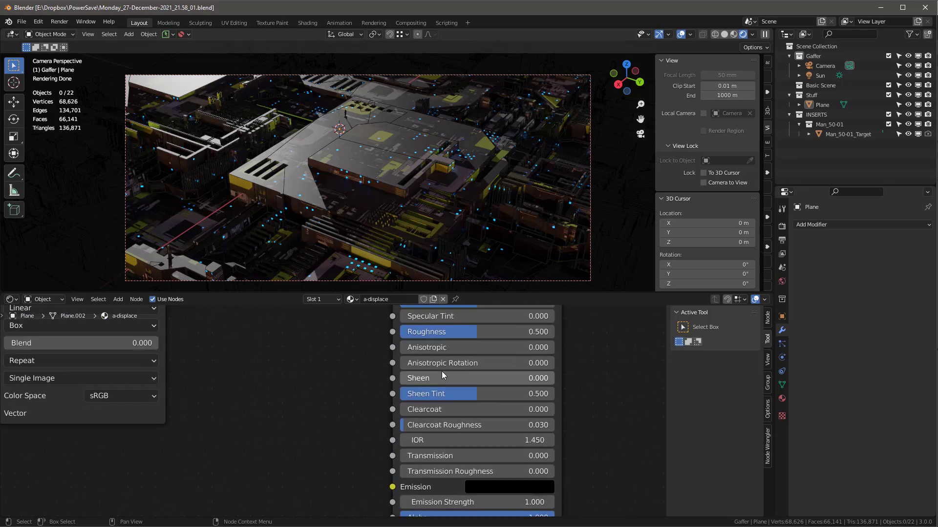
pyautogui.scroll(1, 444, 368)
pyautogui.moveTo(482, 333); pyautogui.dragTo(530, 333)
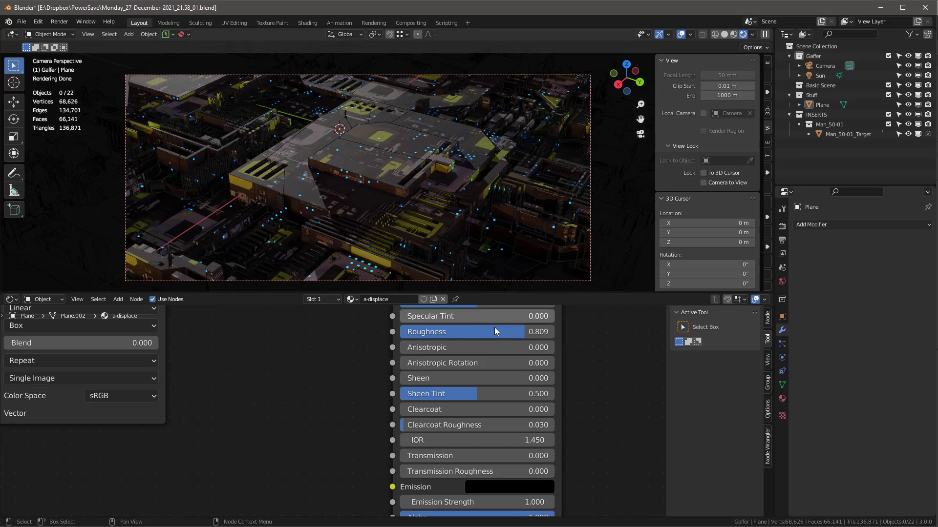
pyautogui.scroll(-1, 474, 315)
pyautogui.moveTo(474, 311)
pyautogui.mouseDown()
pyautogui.moveTo(444, 311)
pyautogui.moveTo(452, 310)
pyautogui.mouseUp()
pyautogui.moveTo(586, 342); pyautogui.dragTo(568, 352, button='middle')
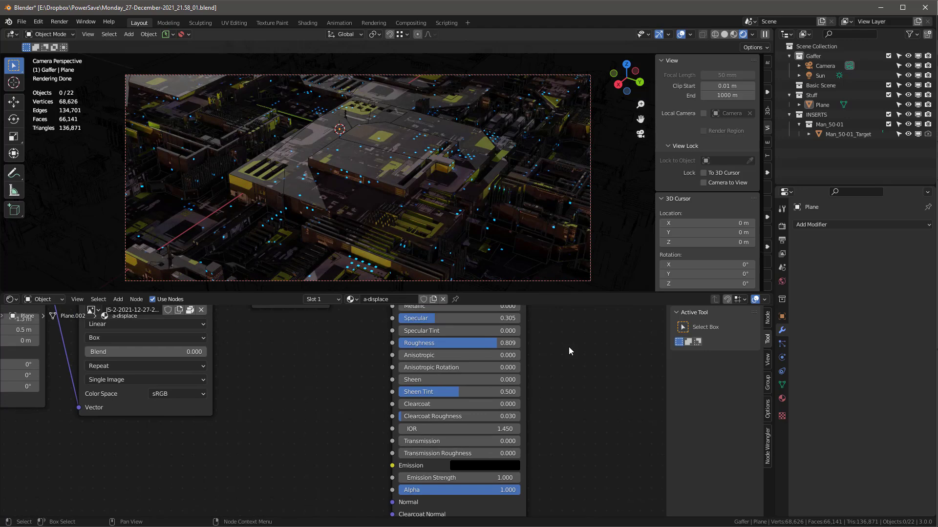
# - Set the scene's Color Management look to Very High Contrast
pyautogui.click(781, 240)
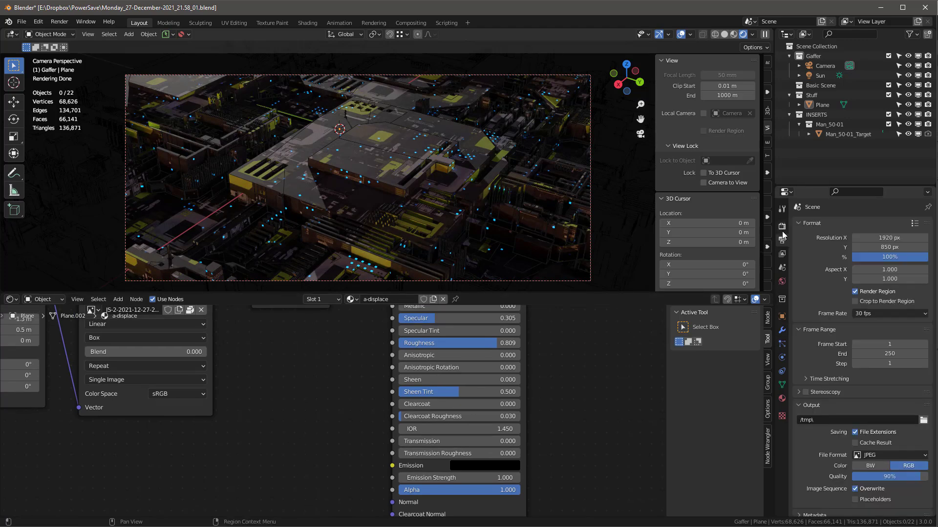
pyautogui.click(782, 226)
pyautogui.scroll(-6, 800, 447)
pyautogui.scroll(-5, 800, 447)
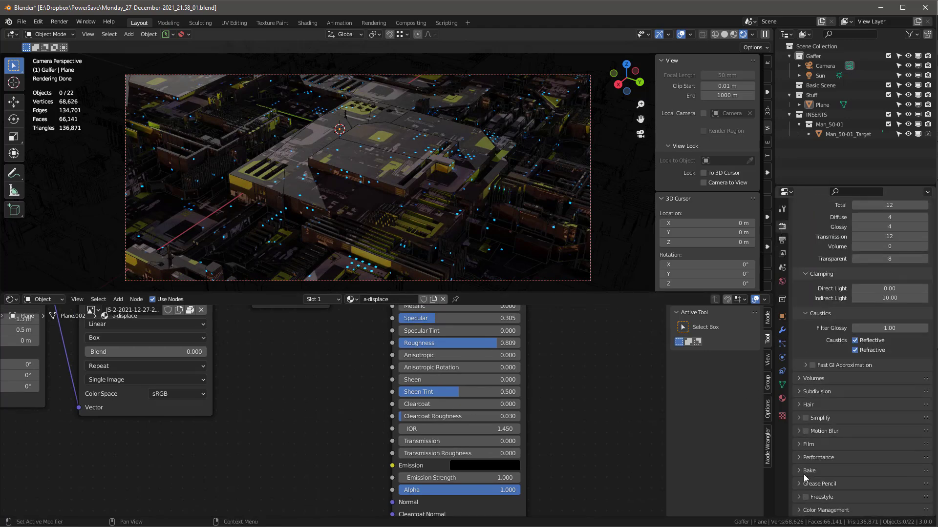
pyautogui.scroll(-4, 826, 427)
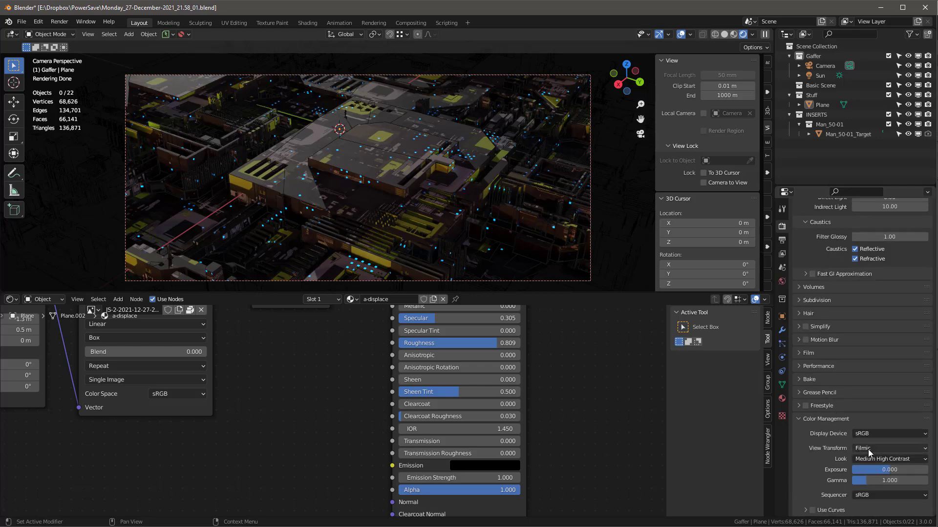
pyautogui.click(881, 460)
pyautogui.click(873, 437)
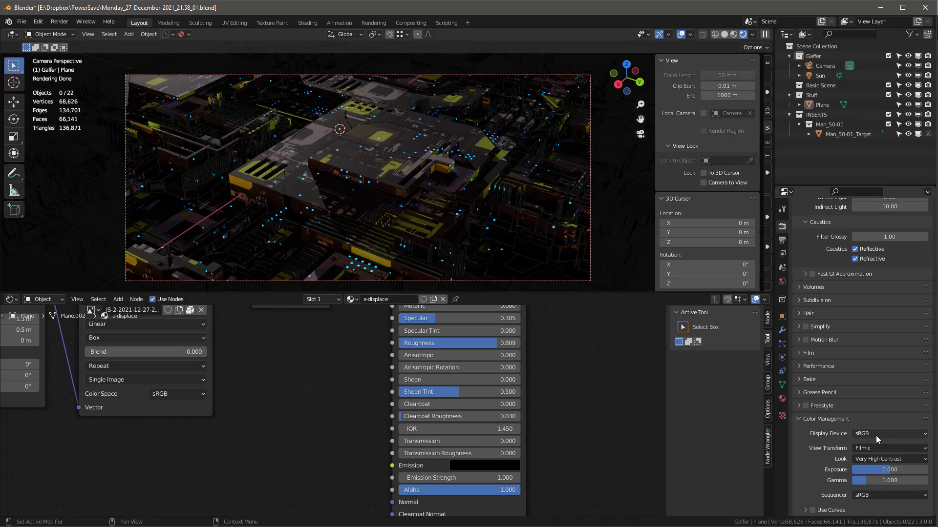
# - Bring up the World shader nodes and set the Background strength to 1
pyautogui.click(820, 75)
pyautogui.click(43, 299)
pyautogui.click(44, 322)
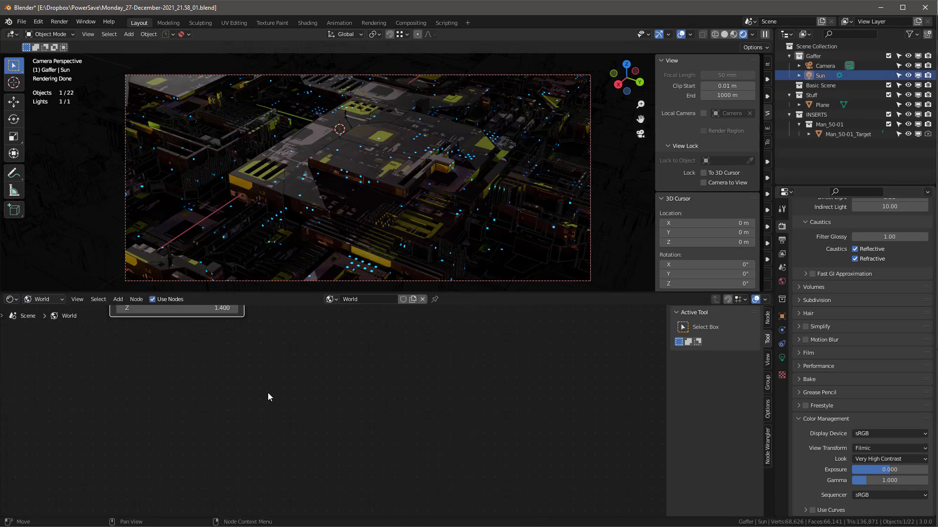
pyautogui.moveTo(318, 314); pyautogui.dragTo(311, 448, button='middle')
pyautogui.scroll(-2, 347, 396)
pyautogui.scroll(2, 489, 488)
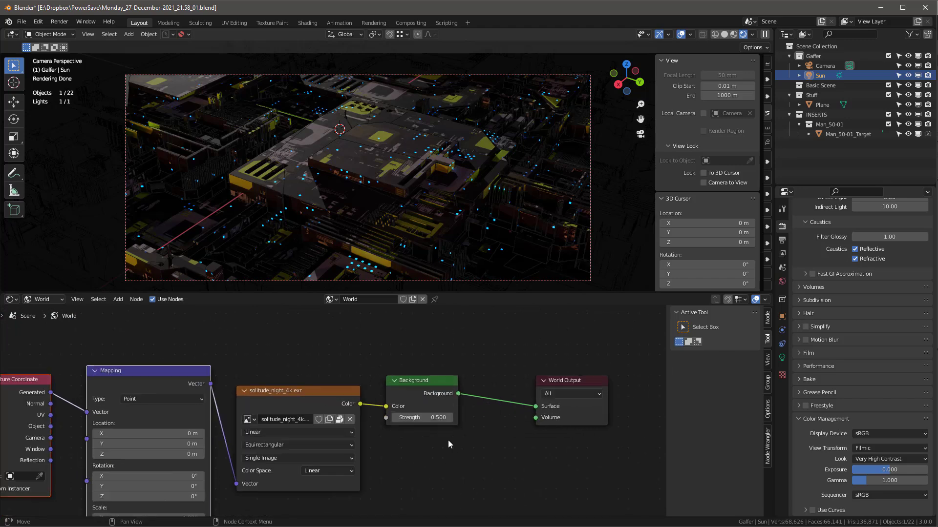
pyautogui.click(418, 416)
pyautogui.write('1')
pyautogui.press('Return')
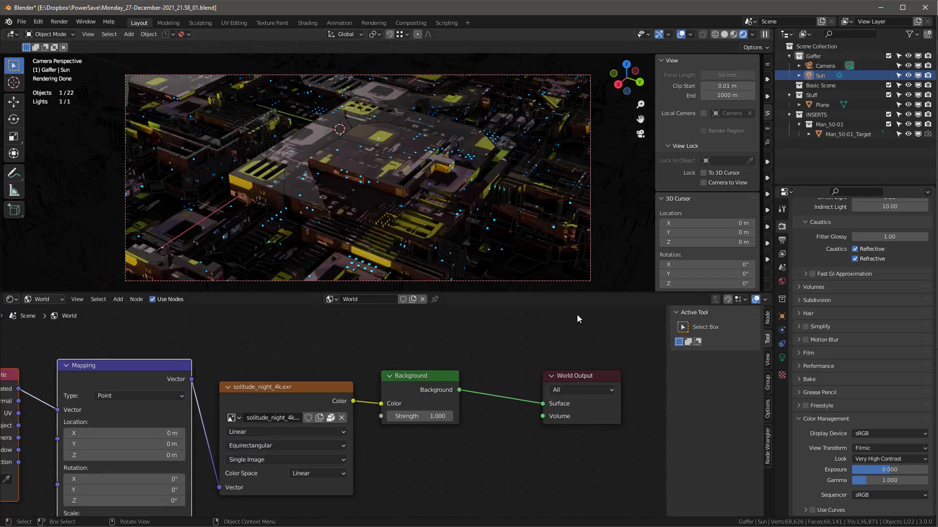
# - Set the World Background strength to 0.65
pyautogui.click(427, 416)
pyautogui.press('BackSpace')
pyautogui.write('.65')
pyautogui.press('Return')
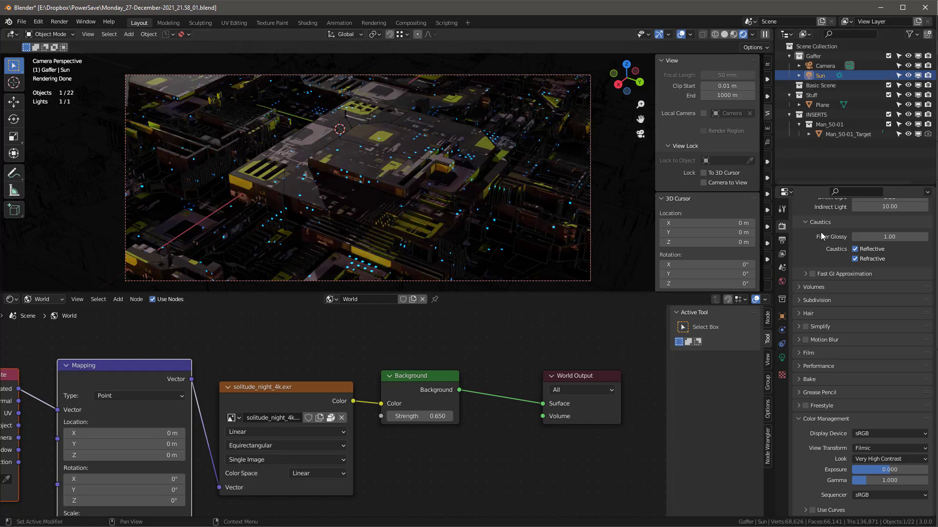
# - Set the Sun light's strength to 7 and close the test render
pyautogui.click(782, 358)
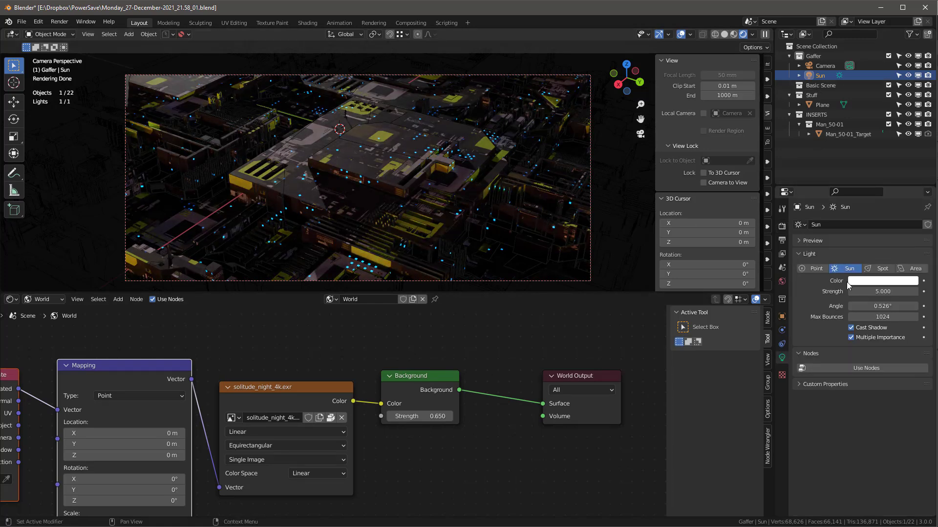
pyautogui.click(887, 289)
pyautogui.write('7')
pyautogui.press('Return')
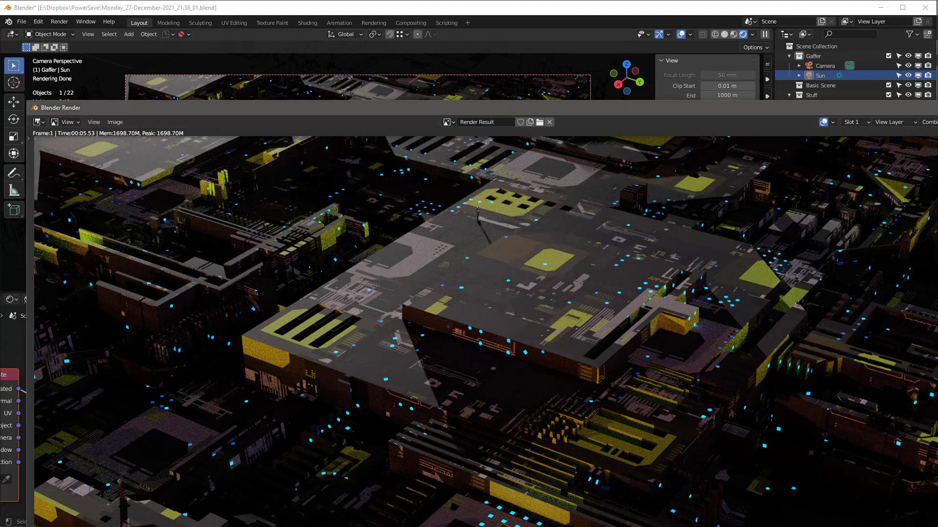
pyautogui.press('Escape')
# - Set the Cycles render samples to 128 and render the camera view
pyautogui.click(781, 240)
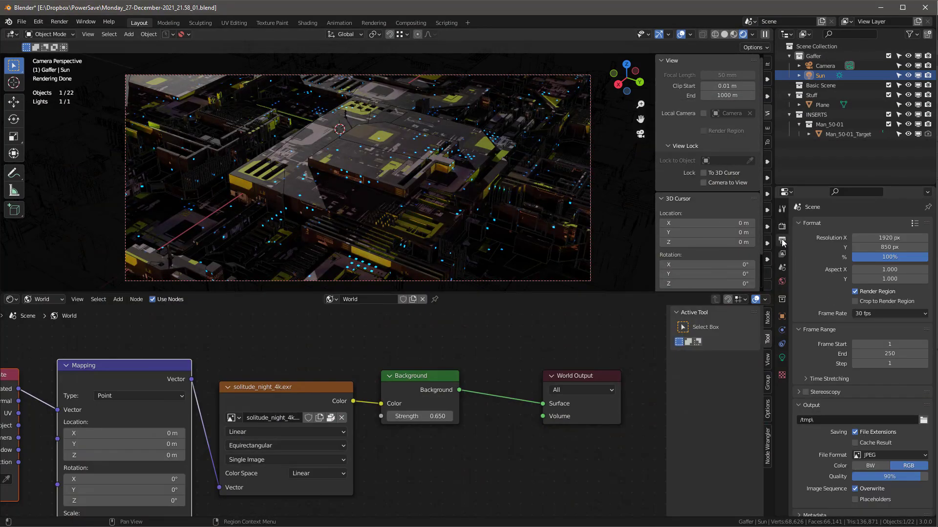
pyautogui.scroll(-3, 838, 378)
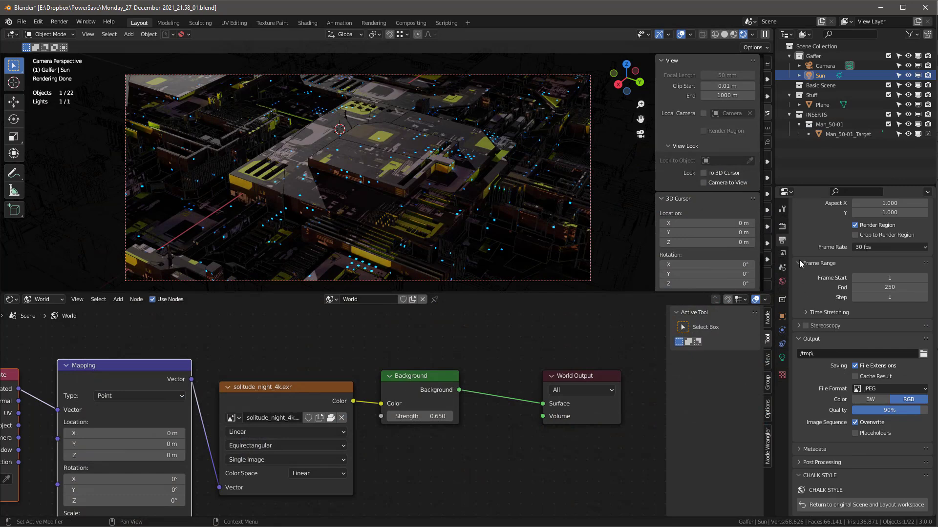
pyautogui.click(782, 226)
pyautogui.doubleClick(889, 348)
pyautogui.write('128')
pyautogui.press('Return')
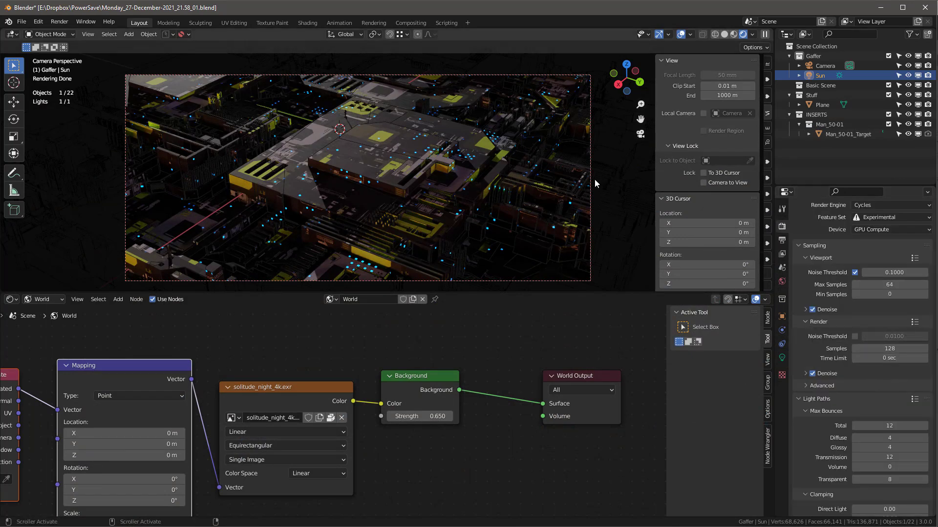
pyautogui.press('F12')
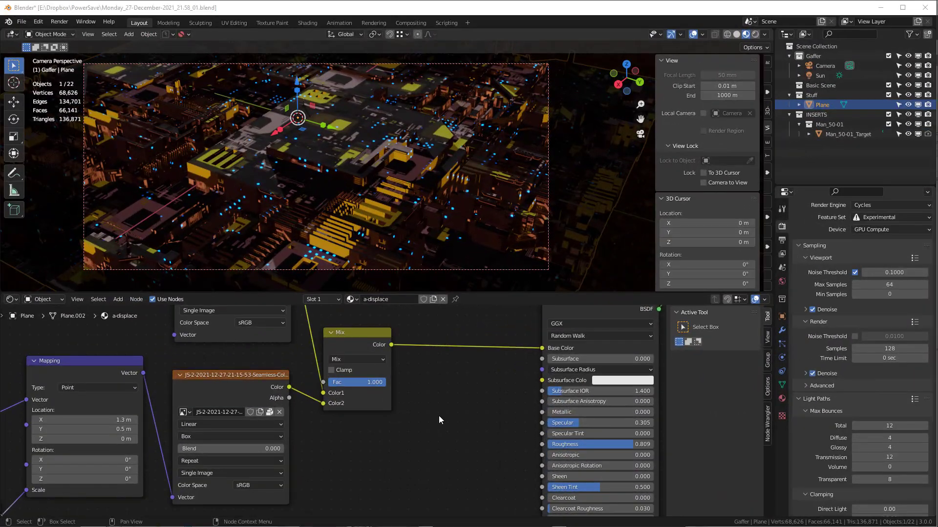
# - Set the factor of the Mix node blending the two color textures in the a-displace material to 0.5
pyautogui.scroll(2, 407, 324)
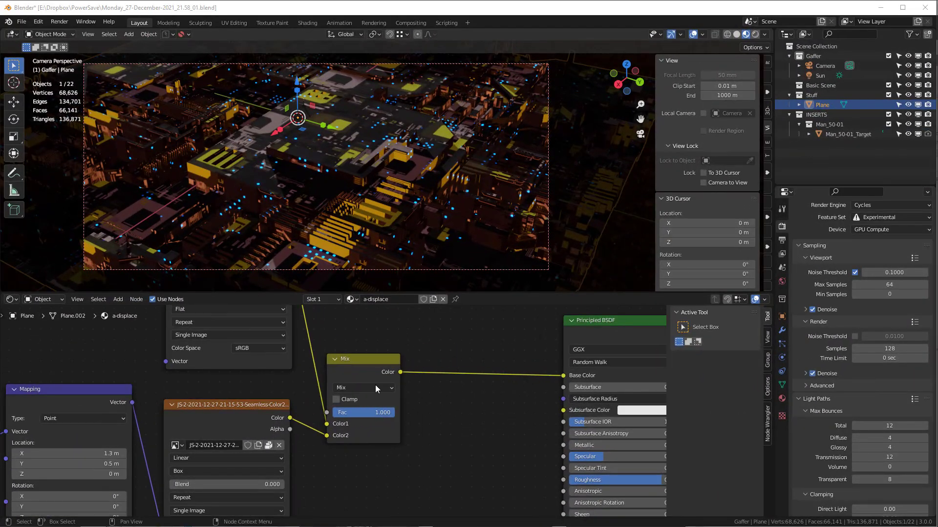
pyautogui.scroll(2, 429, 439)
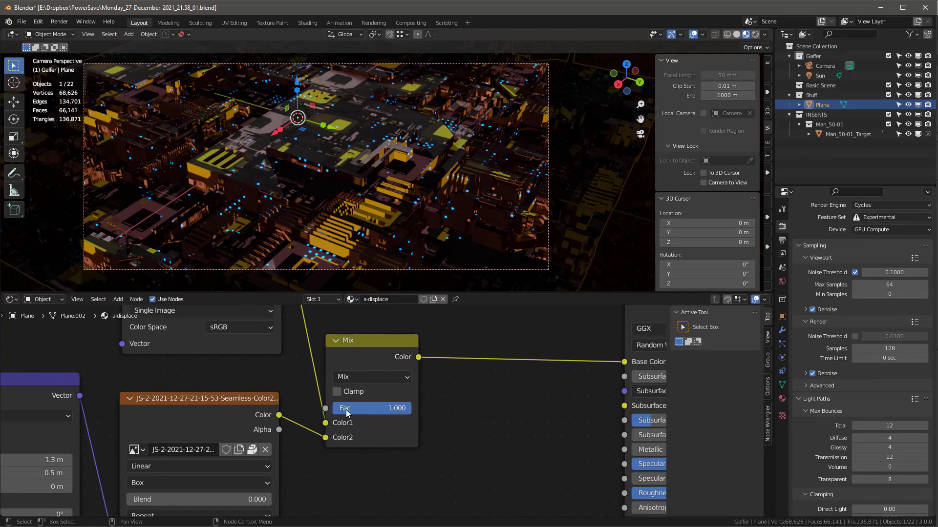
pyautogui.moveTo(409, 412); pyautogui.dragTo(337, 412)
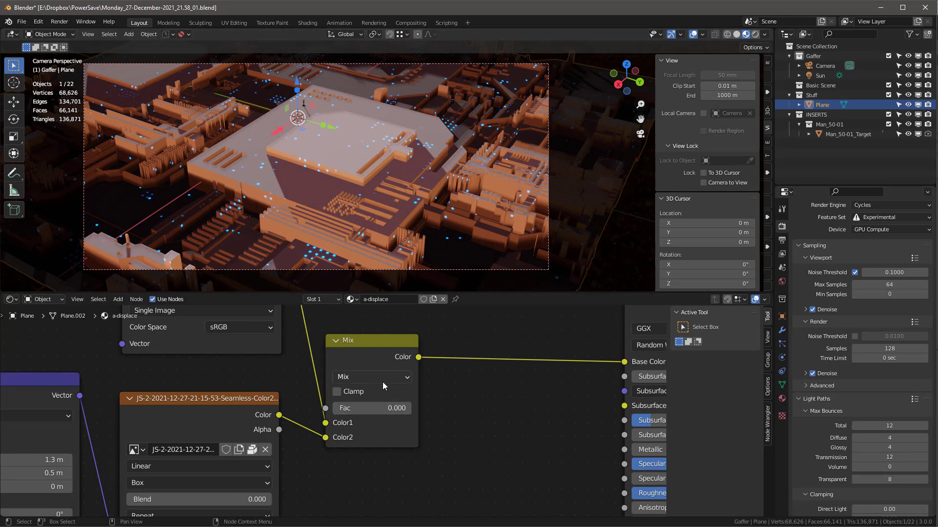
pyautogui.moveTo(342, 410); pyautogui.dragTo(371, 409)
pyautogui.scroll(-1, 532, 423)
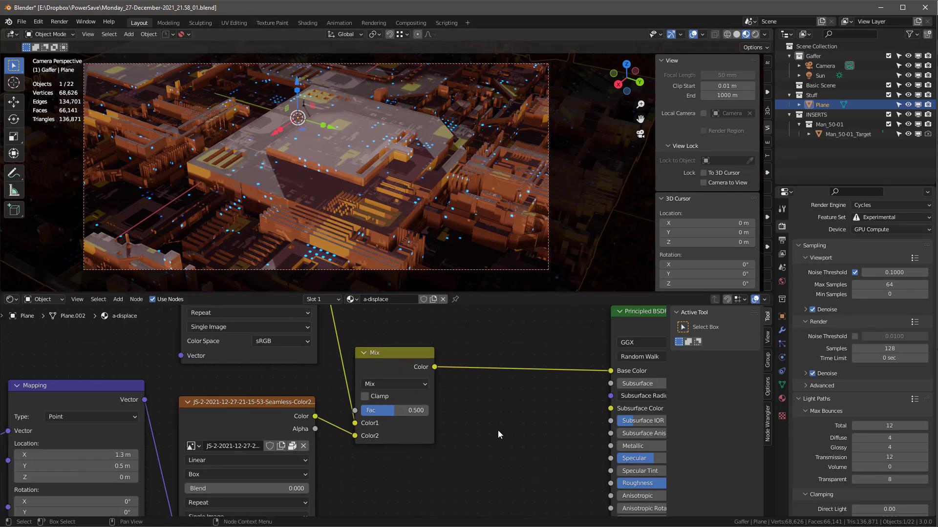
pyautogui.scroll(-1, 508, 437)
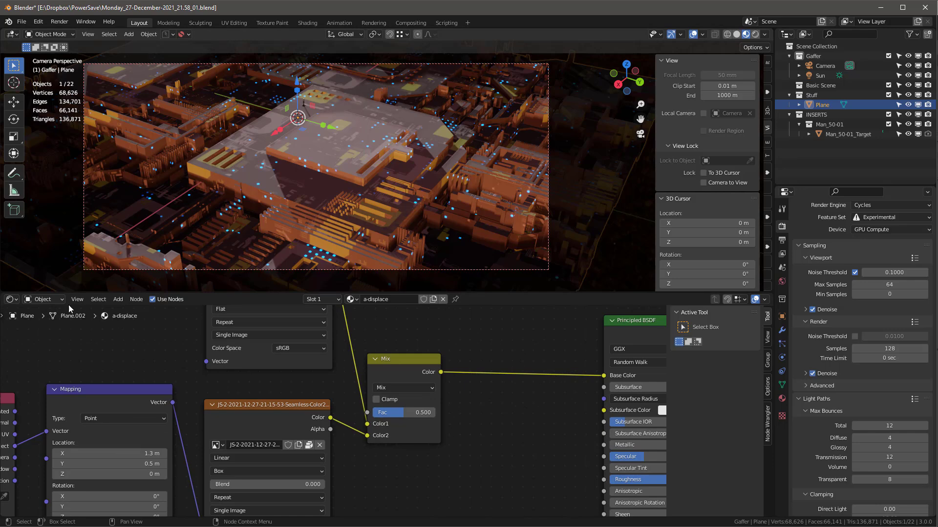
# - In the World shader, set the Mapping node's Z rotation to -32.9° and Background strength to 0.5, previewing in rendered shading
pyautogui.click(41, 299)
pyautogui.click(42, 321)
pyautogui.press('Home')
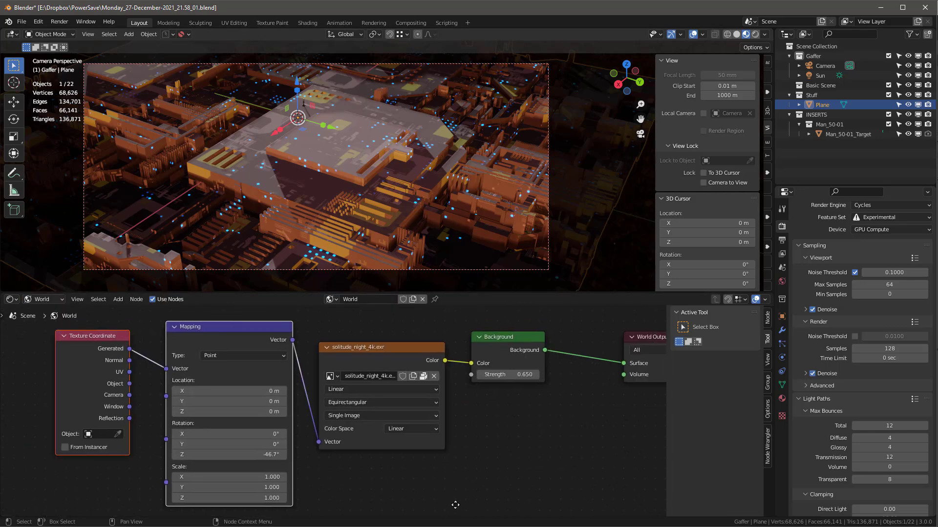
pyautogui.scroll(1, 278, 464)
pyautogui.moveTo(254, 428)
pyautogui.mouseDown()
pyautogui.moveTo(297, 428)
pyautogui.moveTo(269, 427)
pyautogui.mouseUp()
pyautogui.click(755, 35)
pyautogui.hotkey('ctrl', 'z')
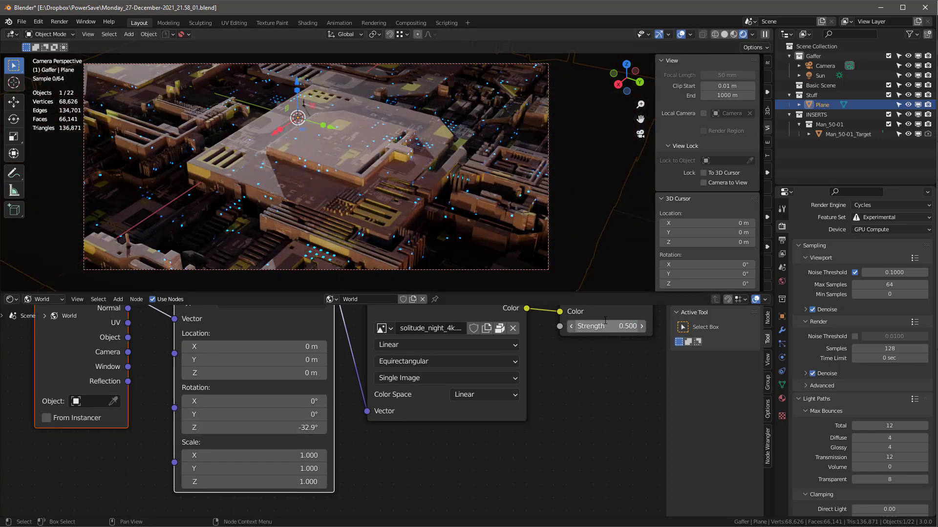
pyautogui.hotkey('ctrl', 'z')
# - Select the Sun light and set its strength to 9
pyautogui.click(839, 75)
pyautogui.moveTo(876, 291); pyautogui.dragTo(894, 293)
# - Set the World Mapping node's Z rotation to -24.1° and the Background strength to 0.33
pyautogui.press('Home')
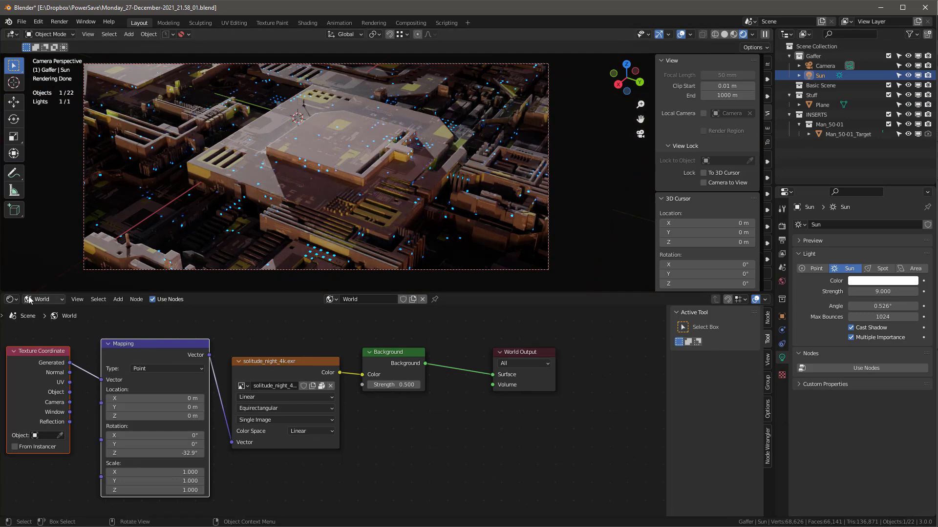
pyautogui.moveTo(394, 384); pyautogui.dragTo(376, 385)
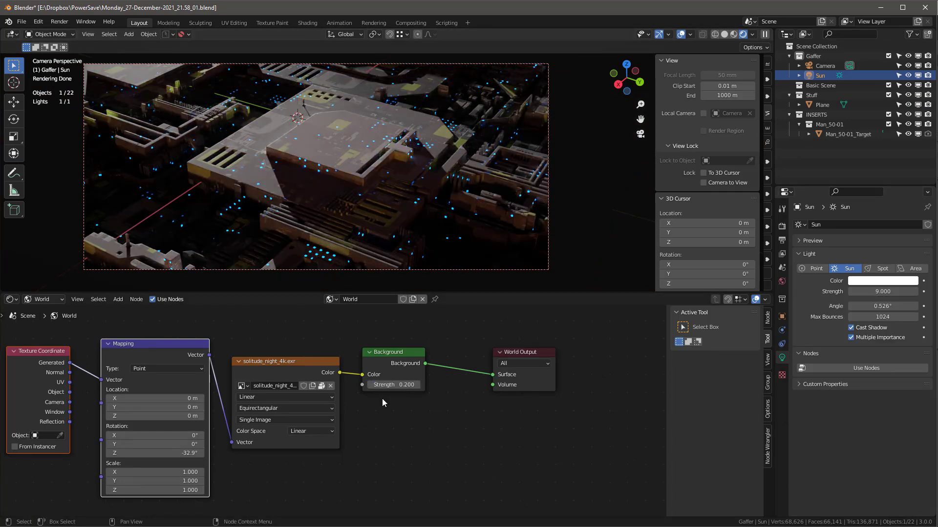
pyautogui.moveTo(155, 453)
pyautogui.mouseDown()
pyautogui.moveTo(176, 453)
pyautogui.moveTo(165, 453)
pyautogui.mouseUp()
pyautogui.moveTo(394, 385); pyautogui.dragTo(402, 385)
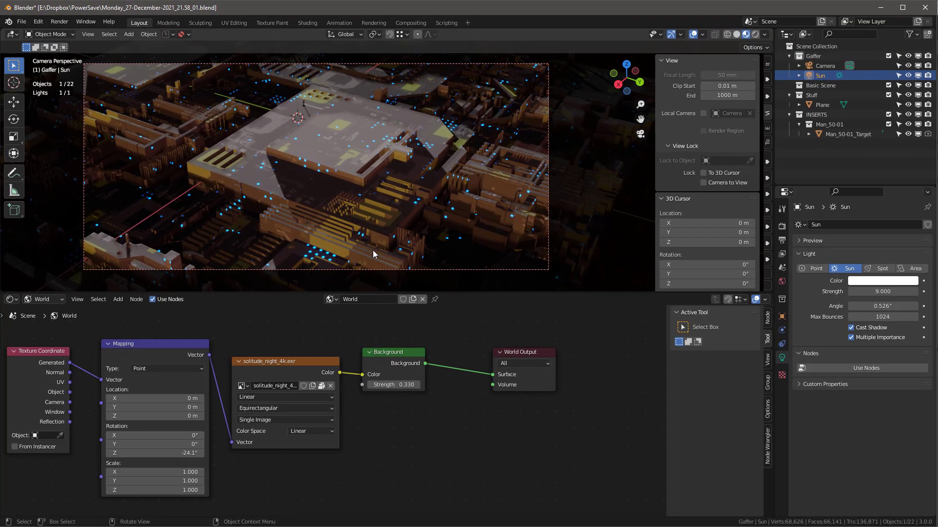
# - Bring up the plane's a-displace material nodes and change the Emission color to golden yellow
pyautogui.click(42, 300)
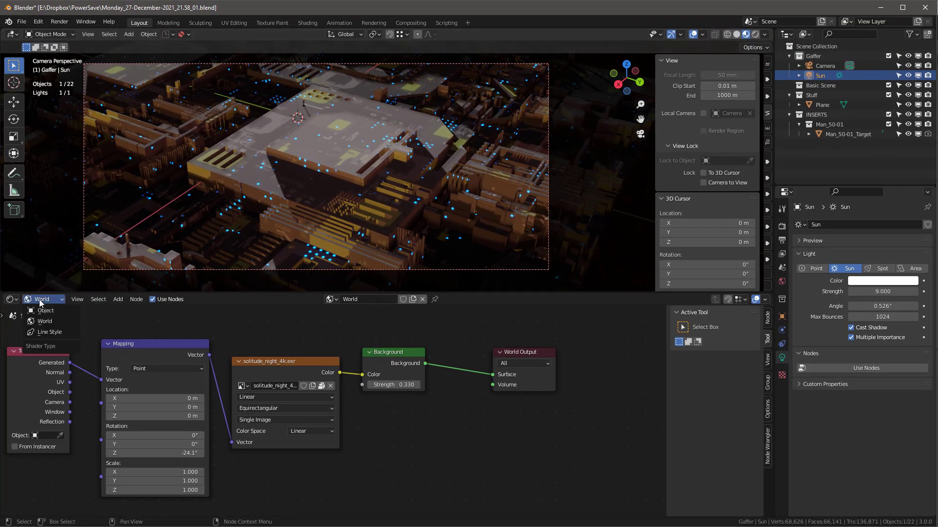
pyautogui.click(47, 311)
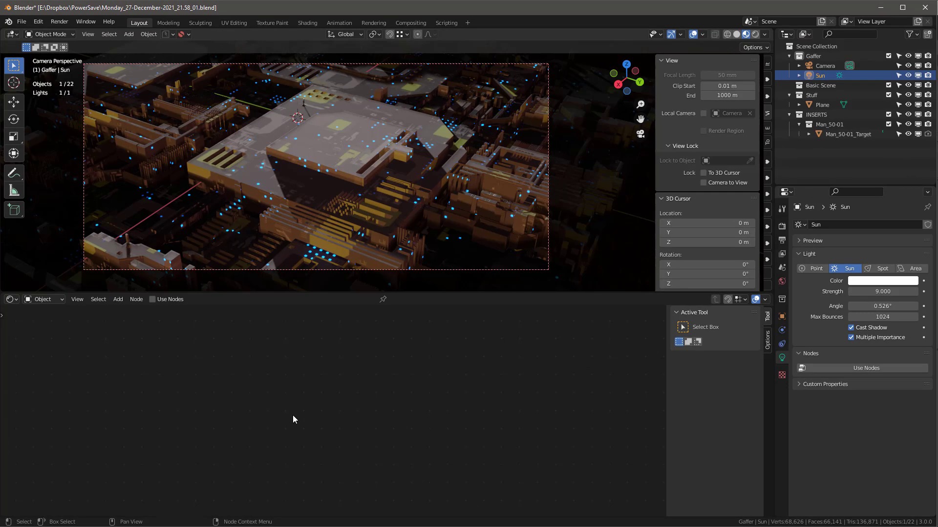
pyautogui.click(377, 166)
pyautogui.scroll(-2, 318, 406)
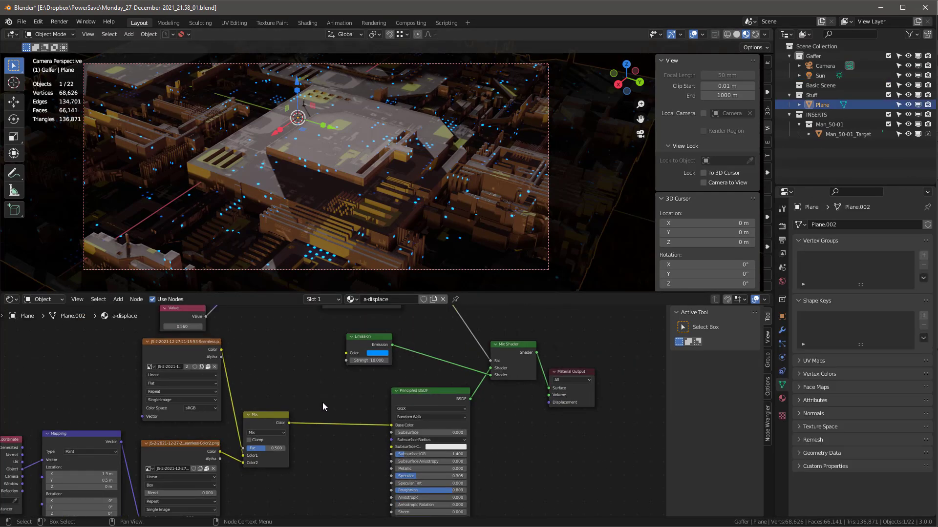
pyautogui.scroll(3, 322, 403)
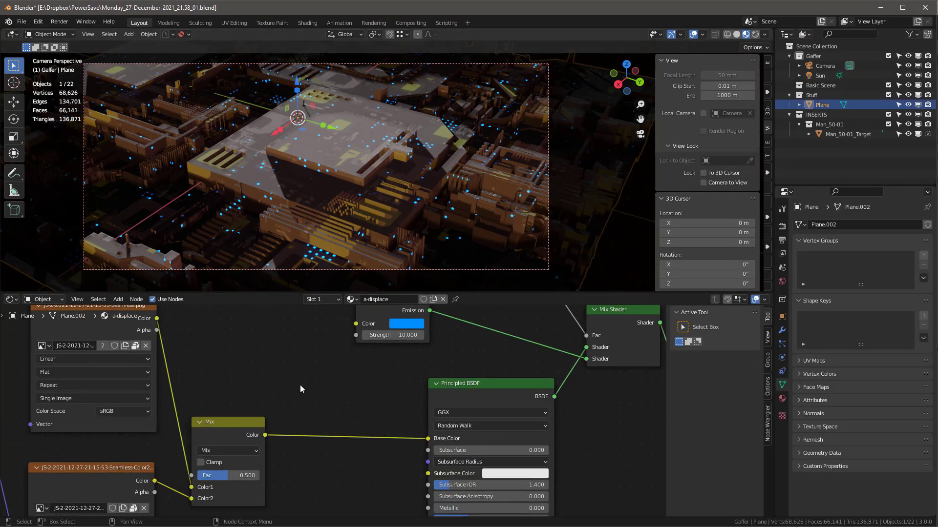
pyautogui.keyDown('ctrl'); pyautogui.hscroll(3, 300, 385); pyautogui.keyUp('ctrl')
pyautogui.keyDown('ctrl'); pyautogui.hscroll(2, 357, 354); pyautogui.keyUp('ctrl')
pyautogui.click(350, 348)
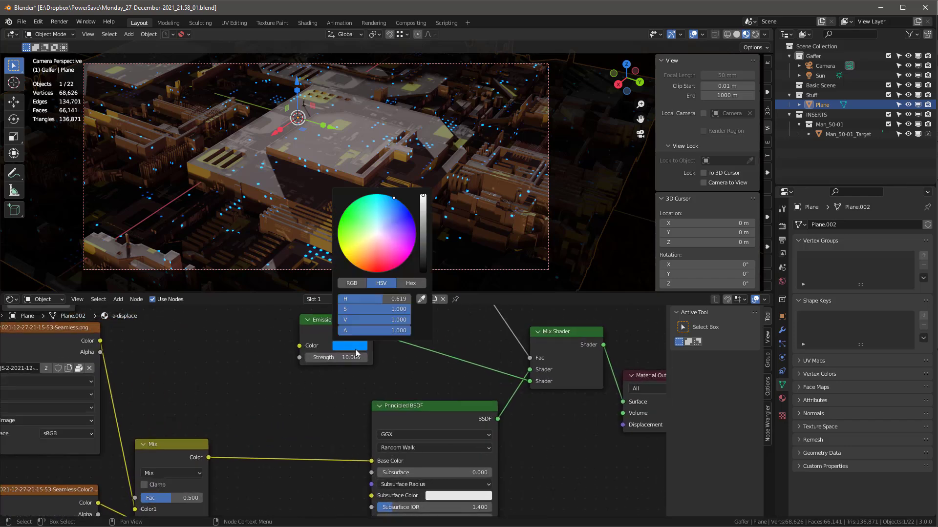
pyautogui.moveTo(389, 225); pyautogui.dragTo(354, 256)
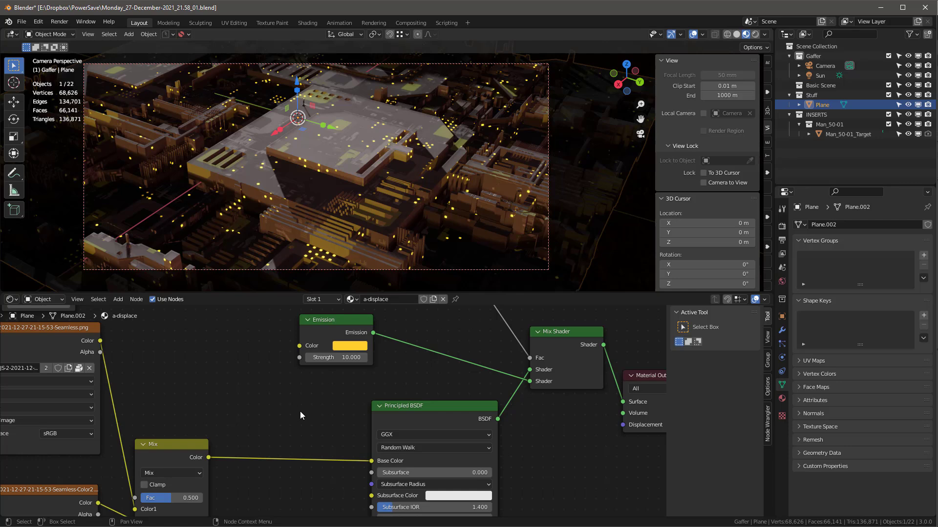